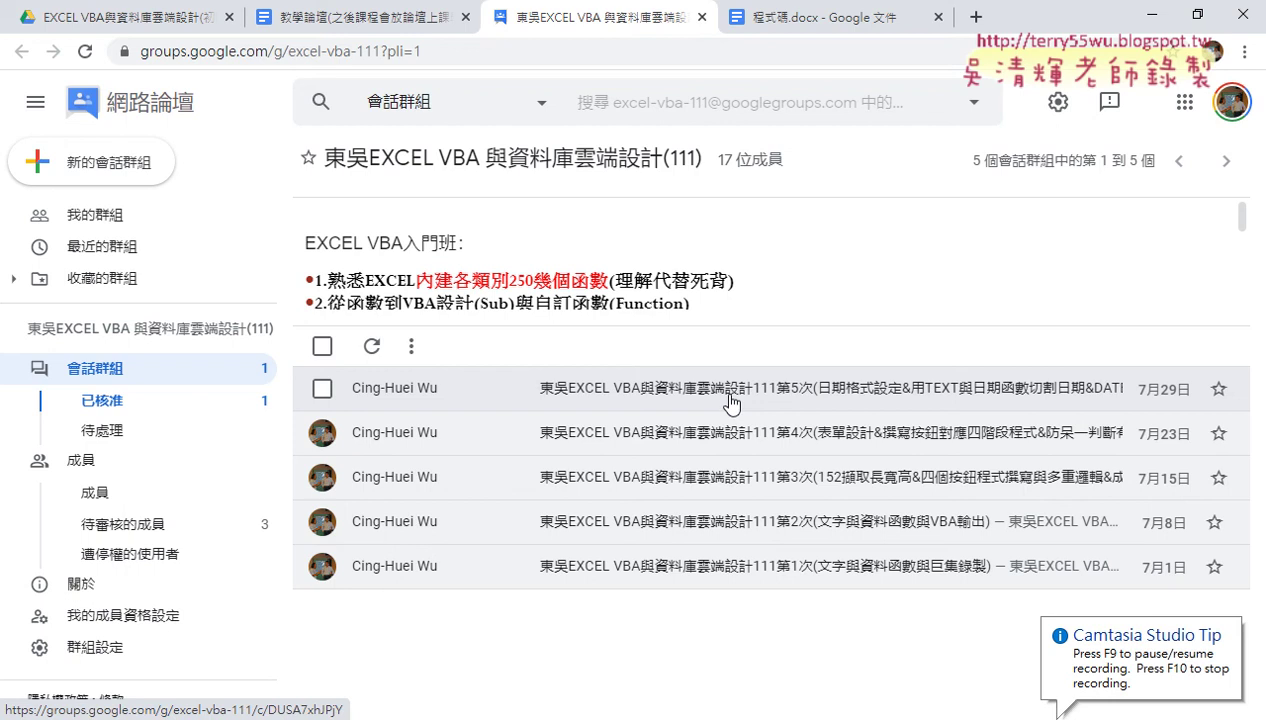
- Open the 第5次 course thread and highlight 日期格式設定 in lesson item 01
click(729, 399)
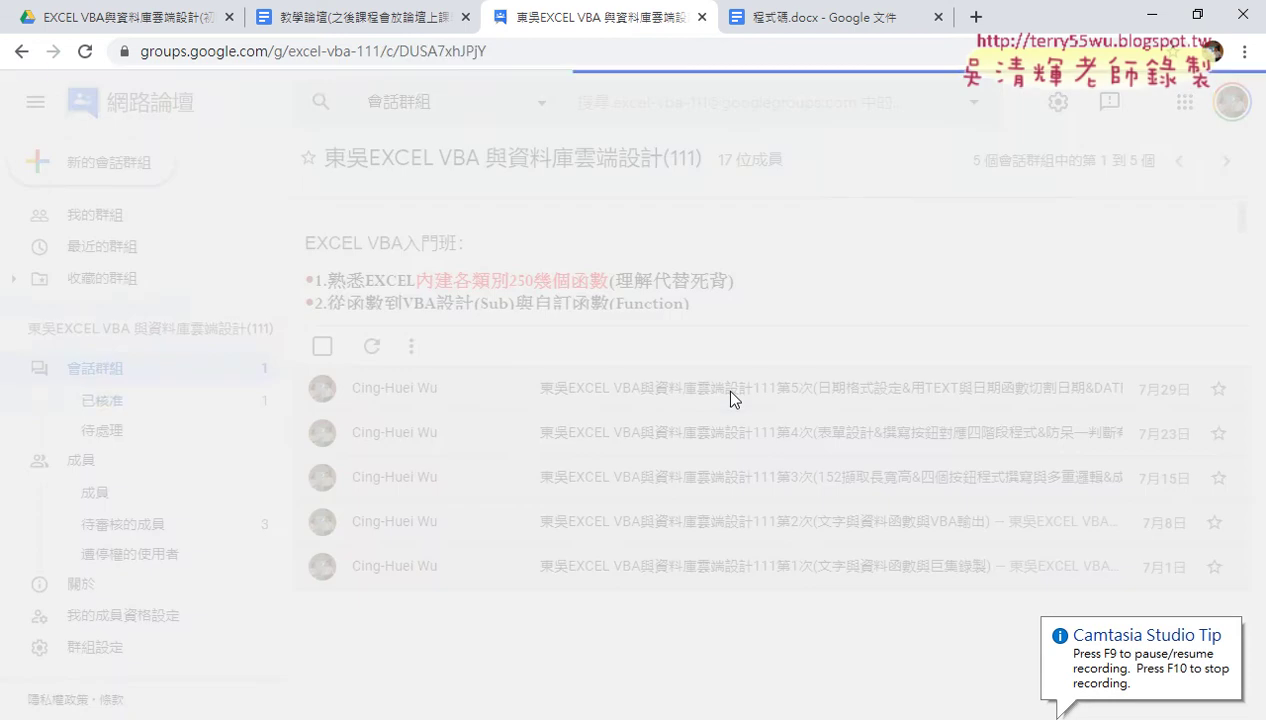
scroll(653, 368, down, 2)
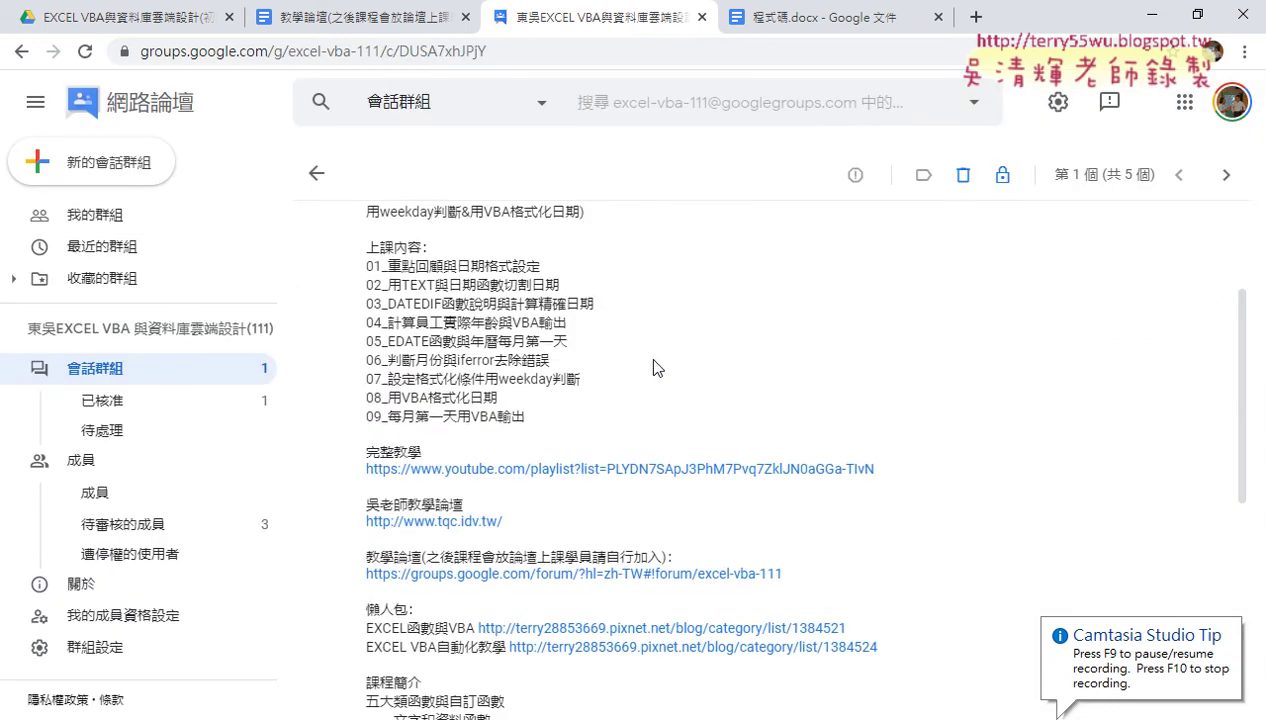
drag(541, 266, 463, 267)
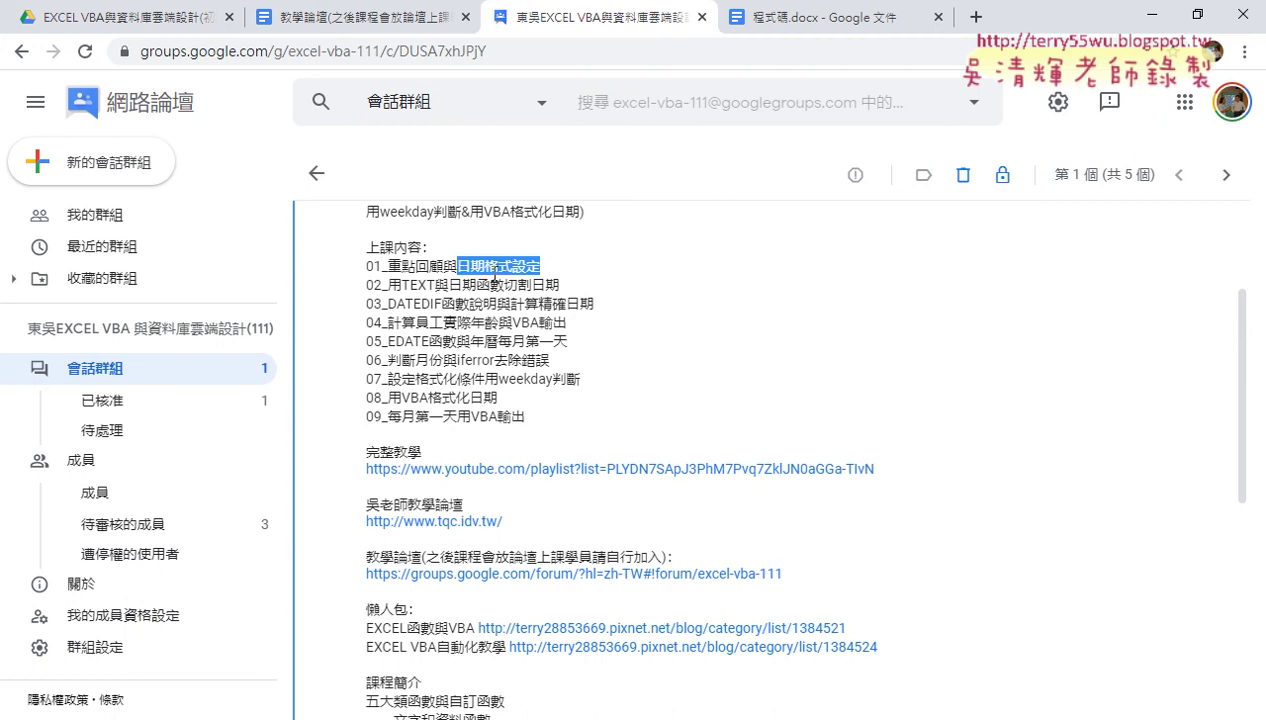
click(483, 267)
drag(483, 267, 457, 267)
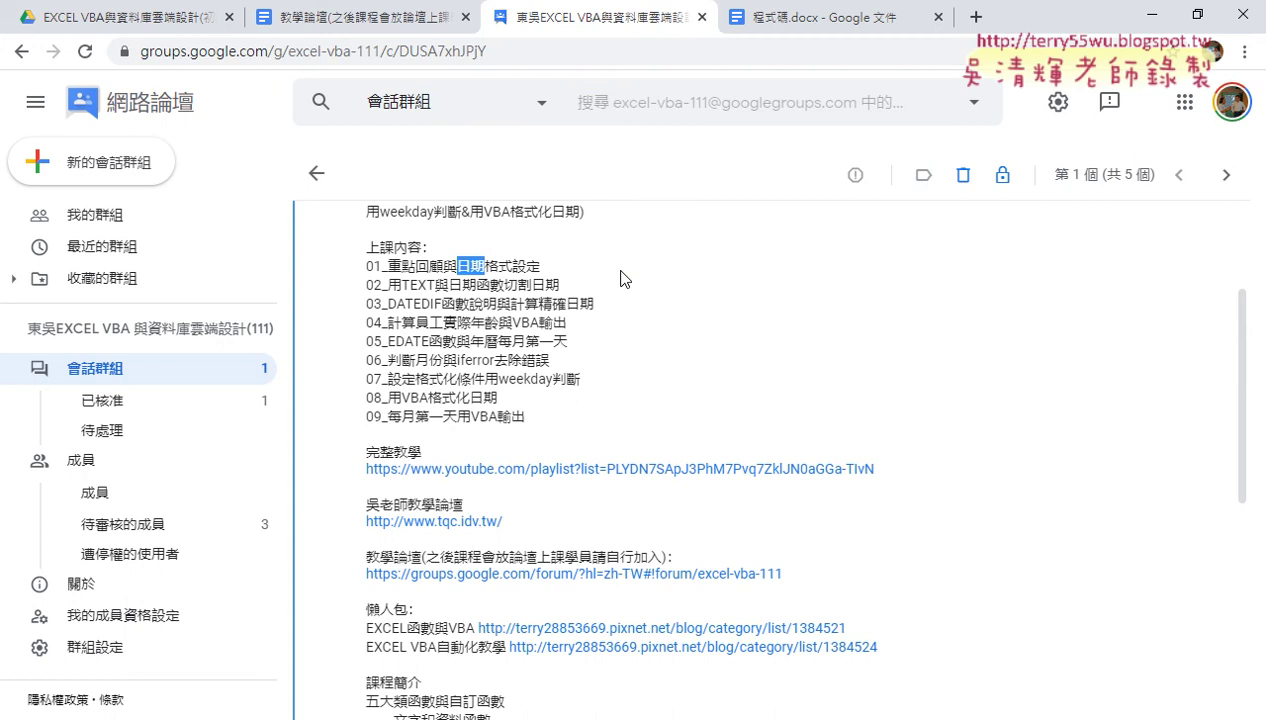
drag(504, 285, 560, 285)
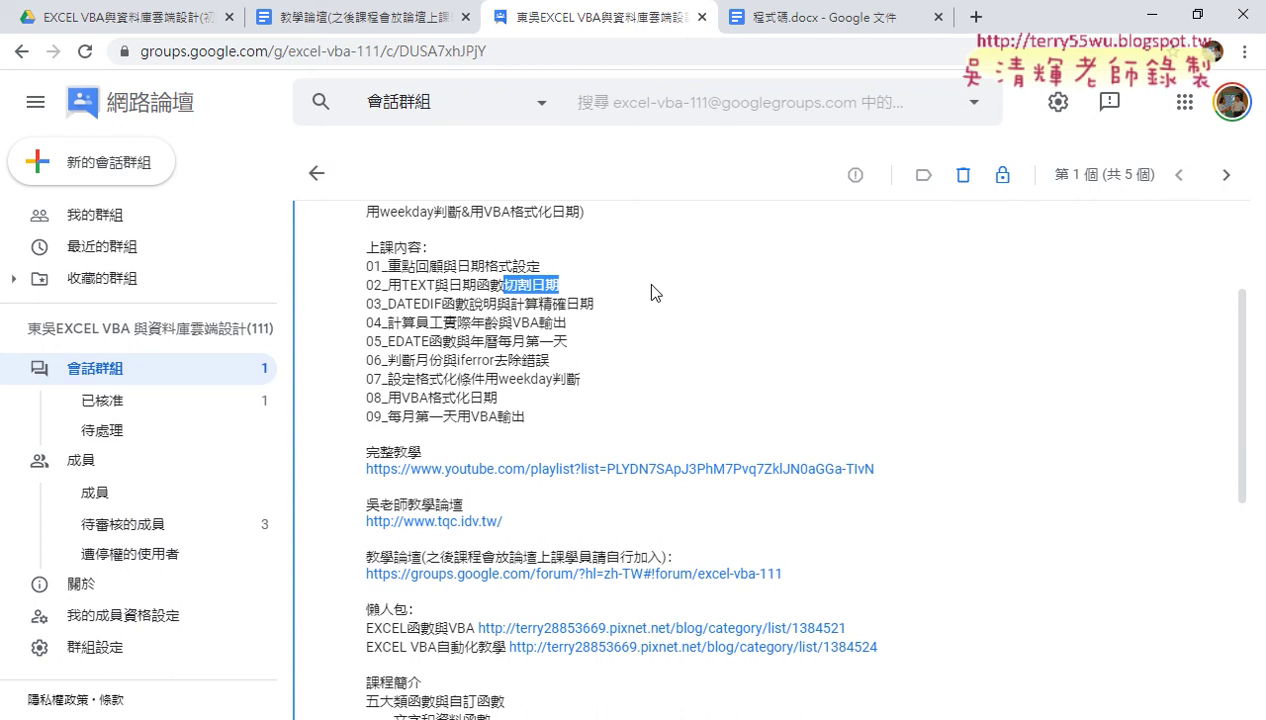
click(389, 303)
drag(389, 303, 441, 303)
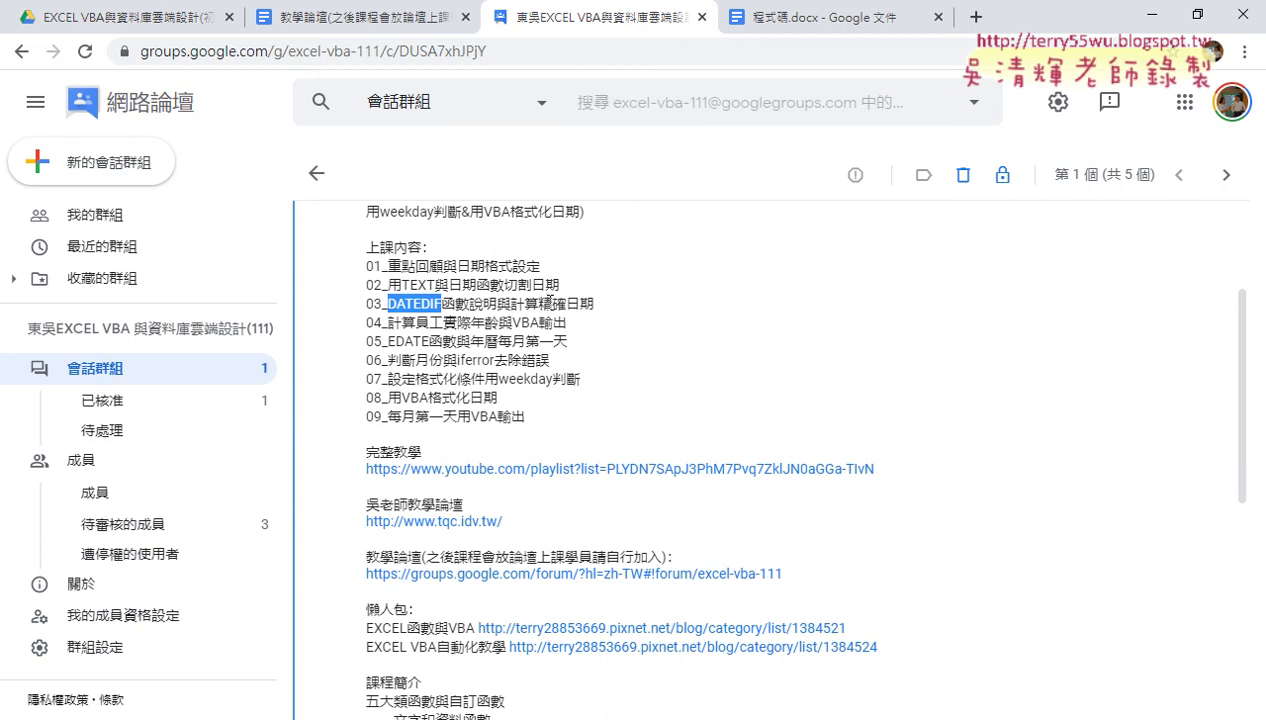
- Highlight DATEDIF, EDATE函數 and VBA格式化日期 in items 03, 05 and 08, then return to Excel
drag(509, 303, 597, 303)
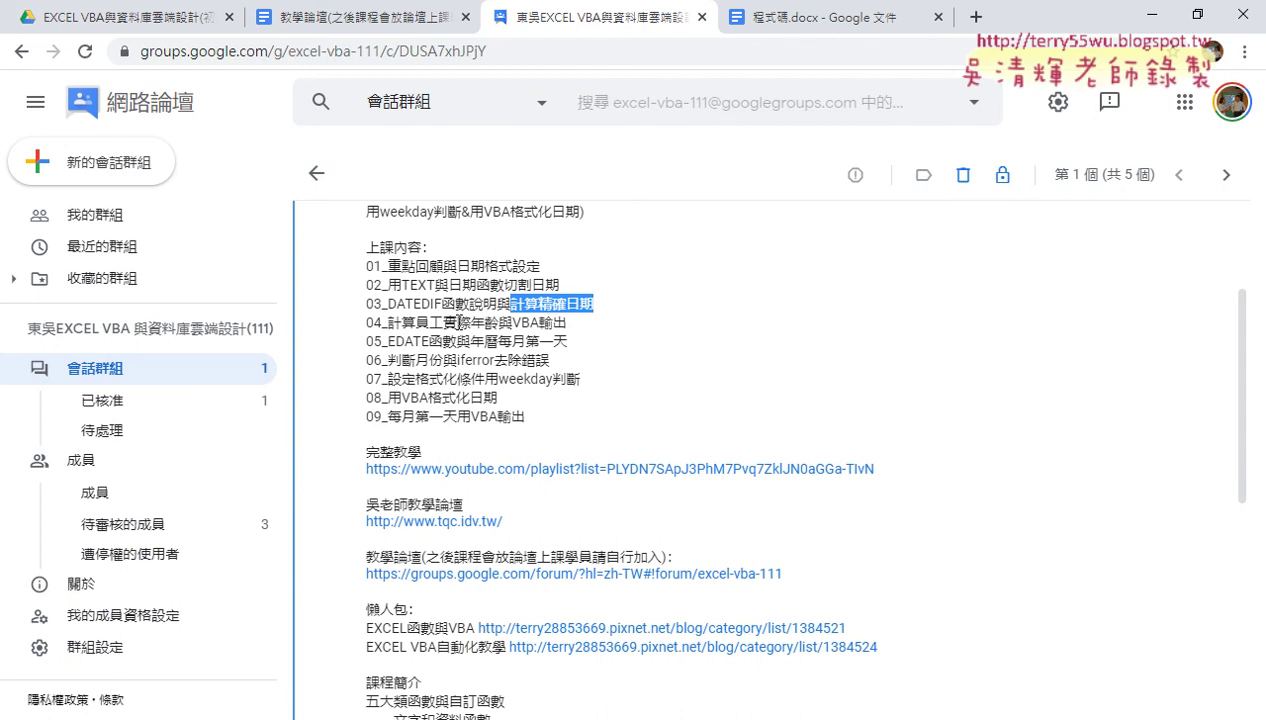
click(396, 303)
drag(388, 303, 441, 303)
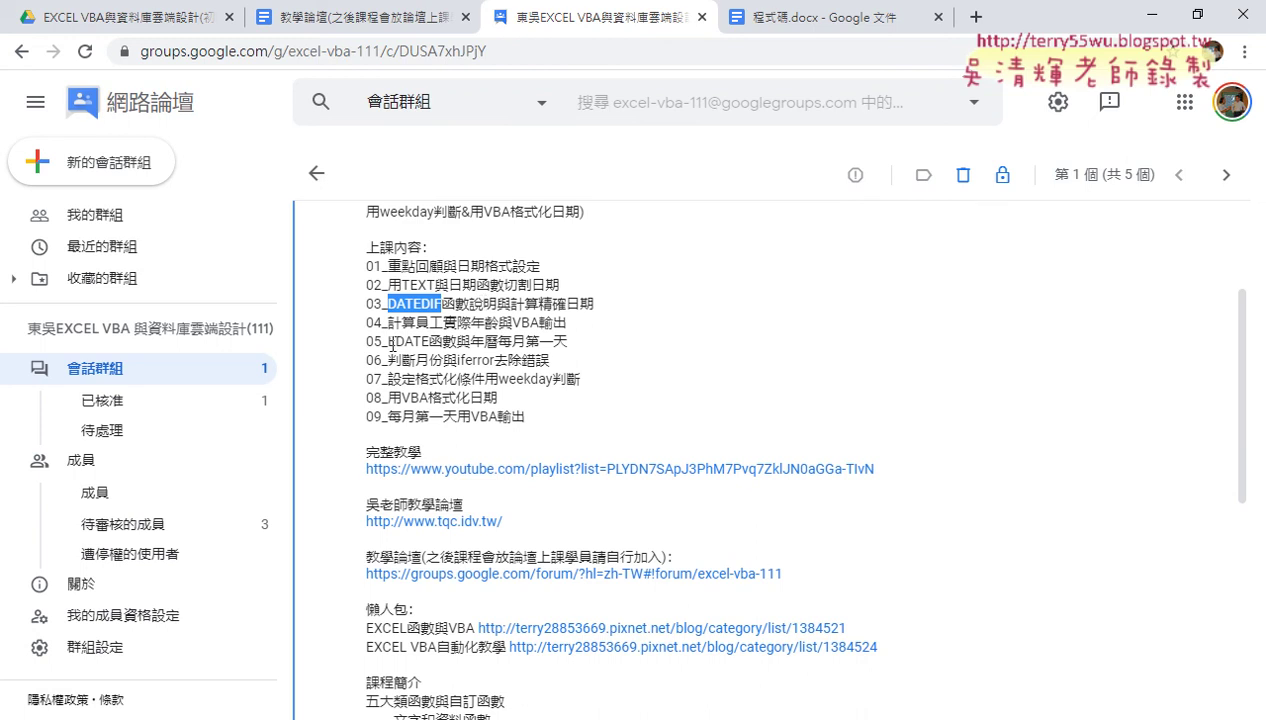
drag(388, 341, 458, 341)
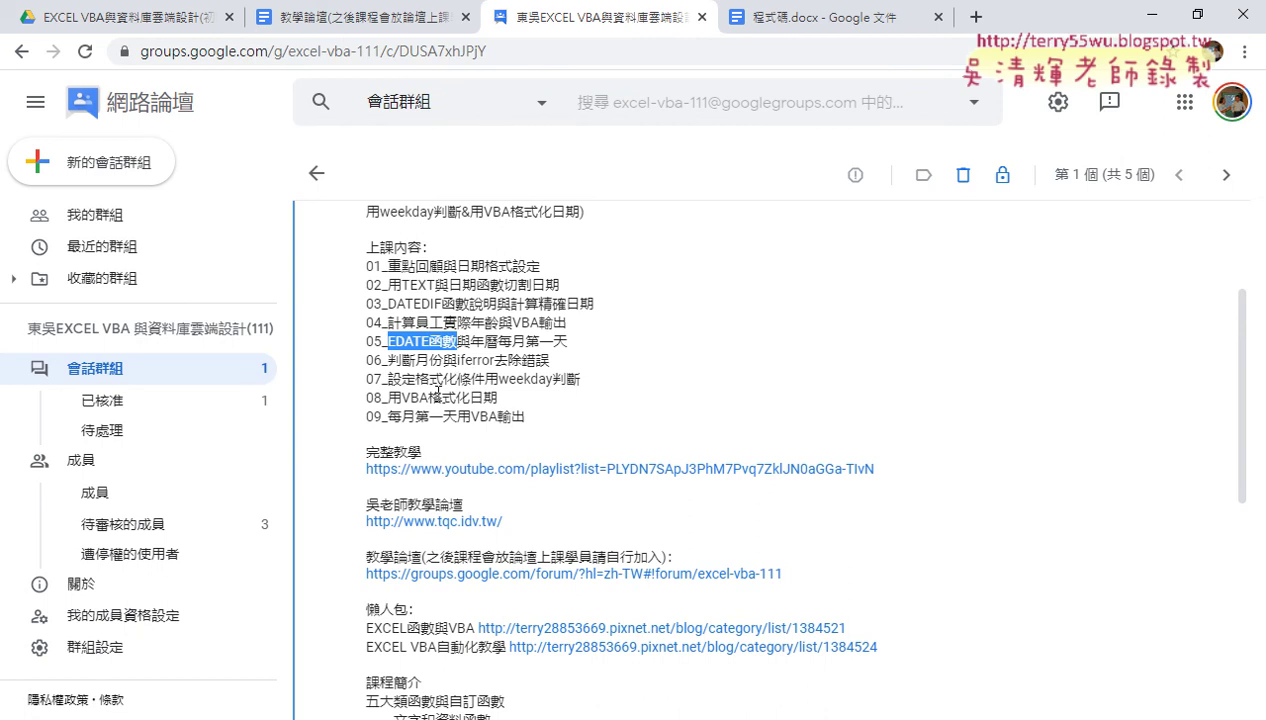
drag(401, 397, 499, 410)
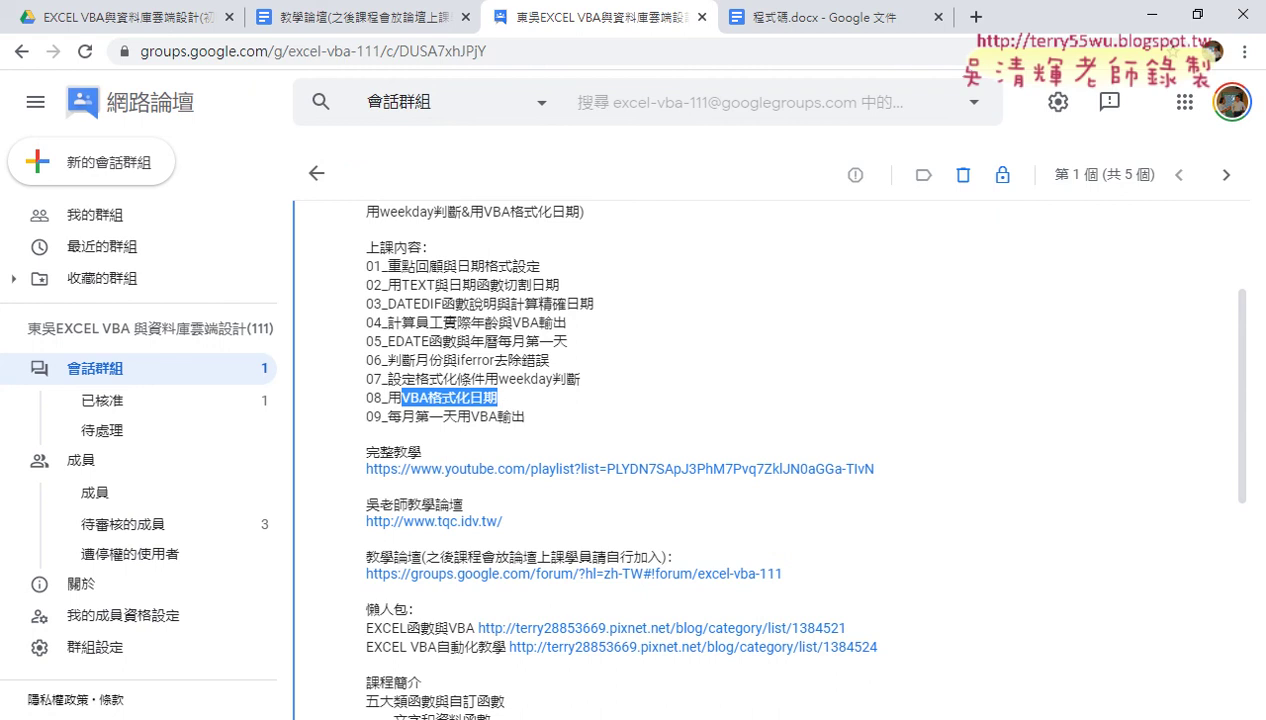
key(alt+Tab)
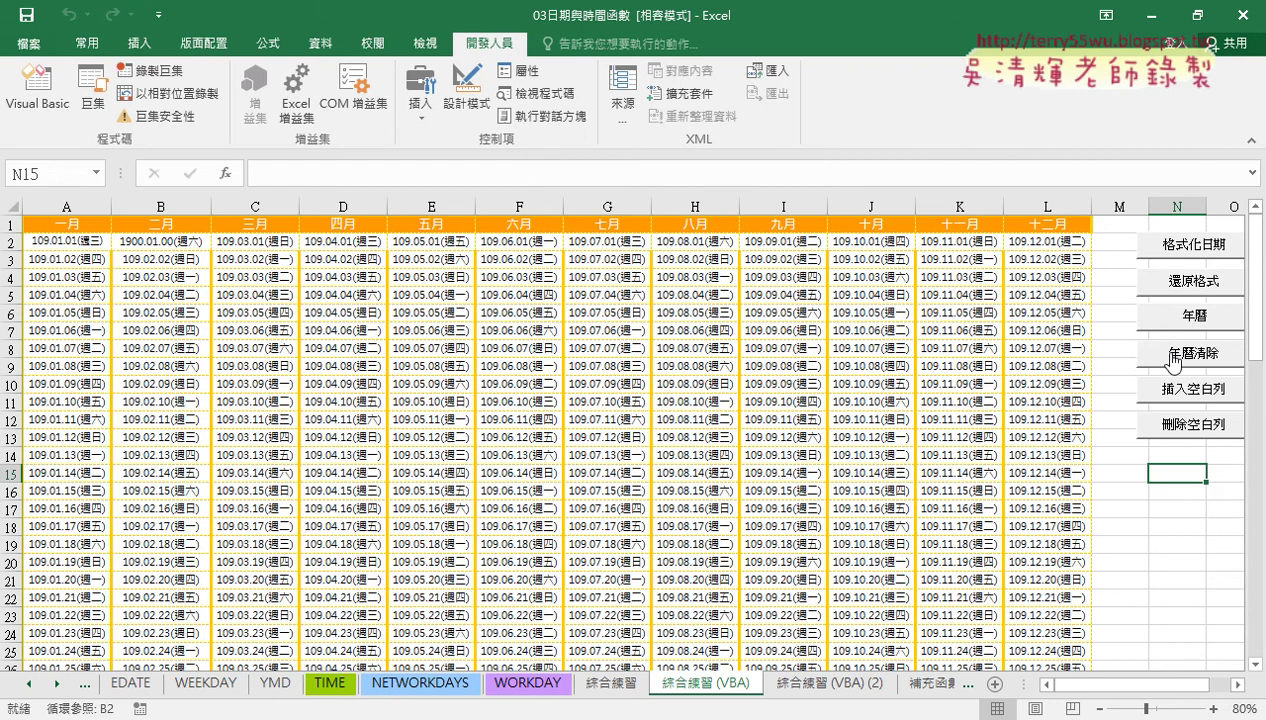
- Clear the calendar with the 年曆清除 button and select the emptied cells B2:H2
click(1174, 360)
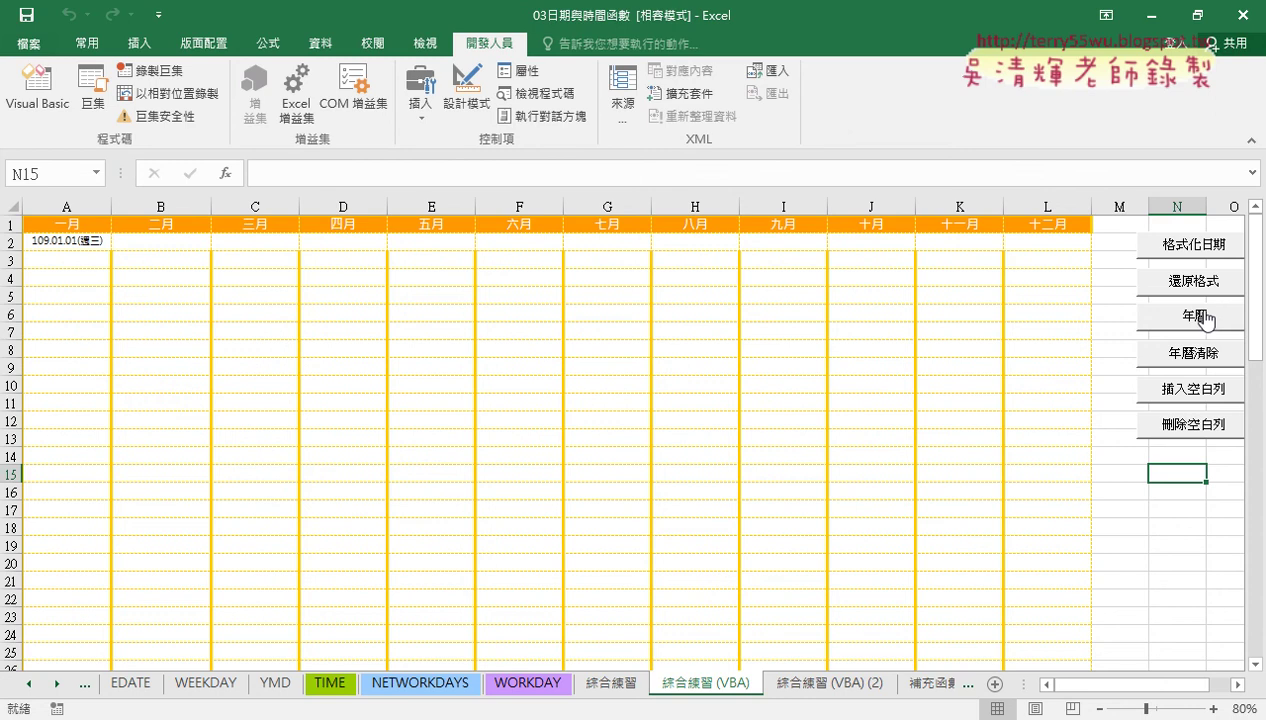
drag(138, 240, 1045, 237)
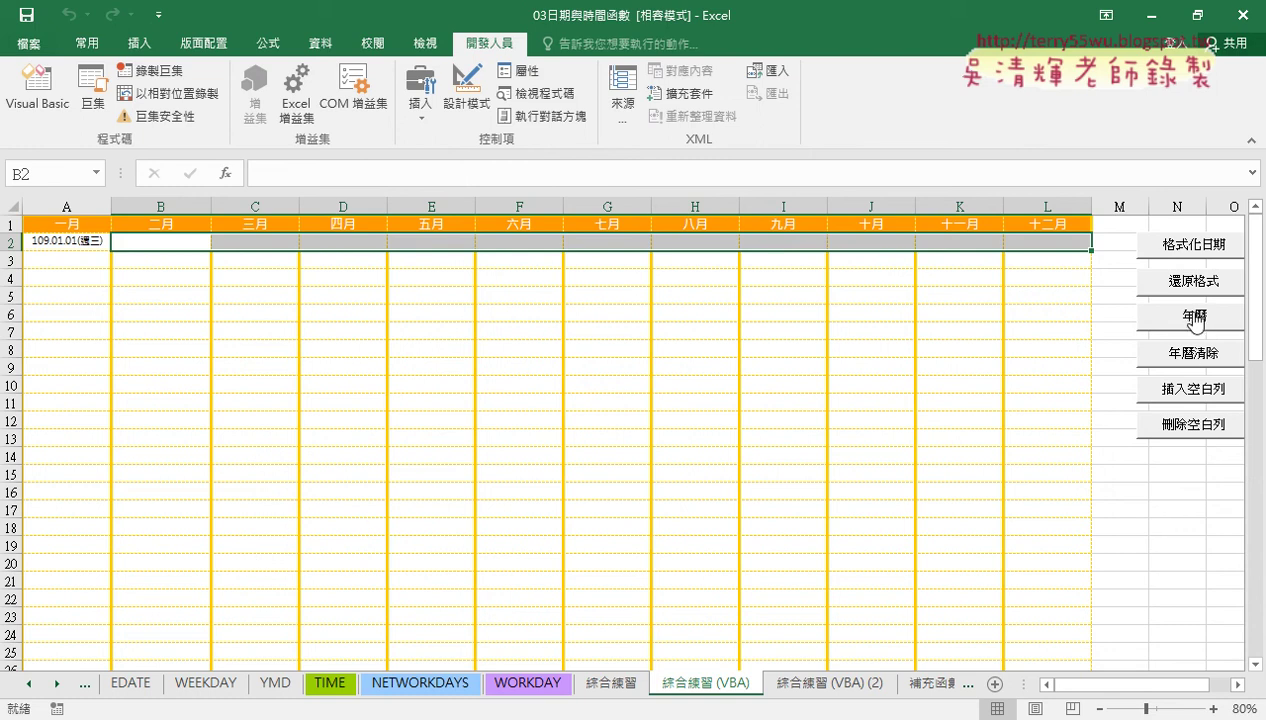
drag(170, 243, 1046, 237)
- Regenerate the calendar for year 2021 using the 年曆 button's year prompt
click(1186, 318)
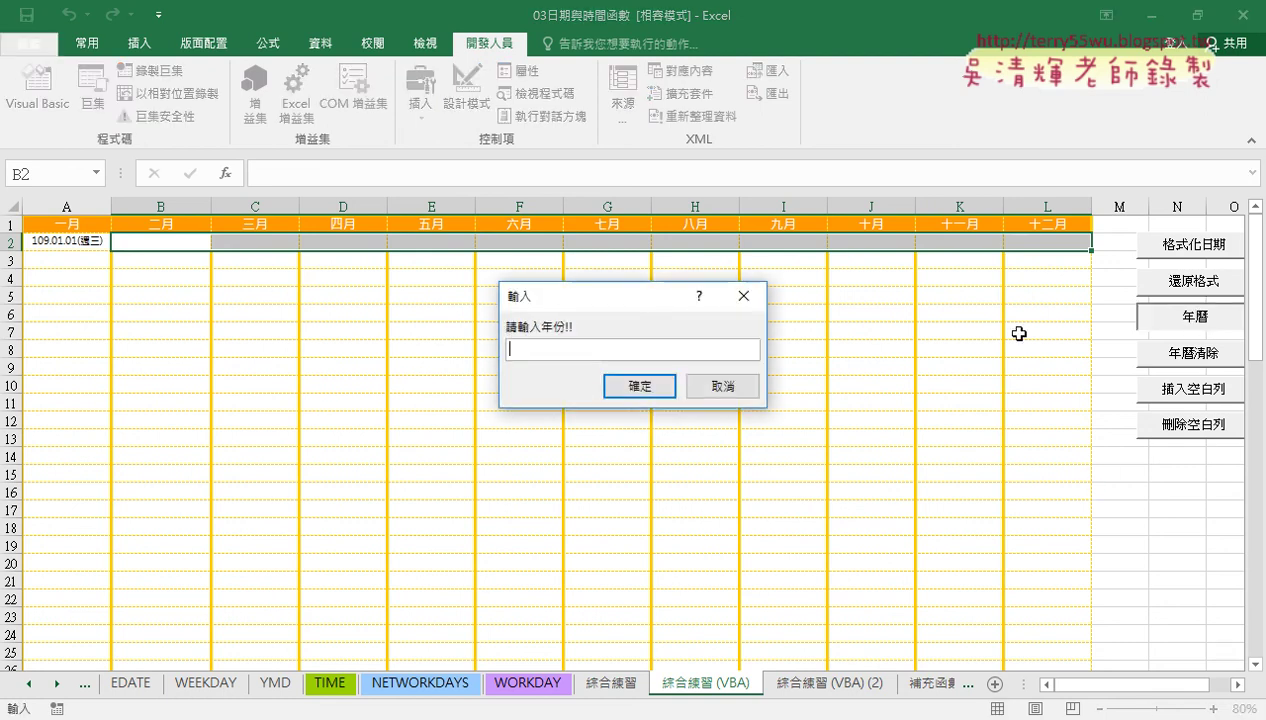
text(202)
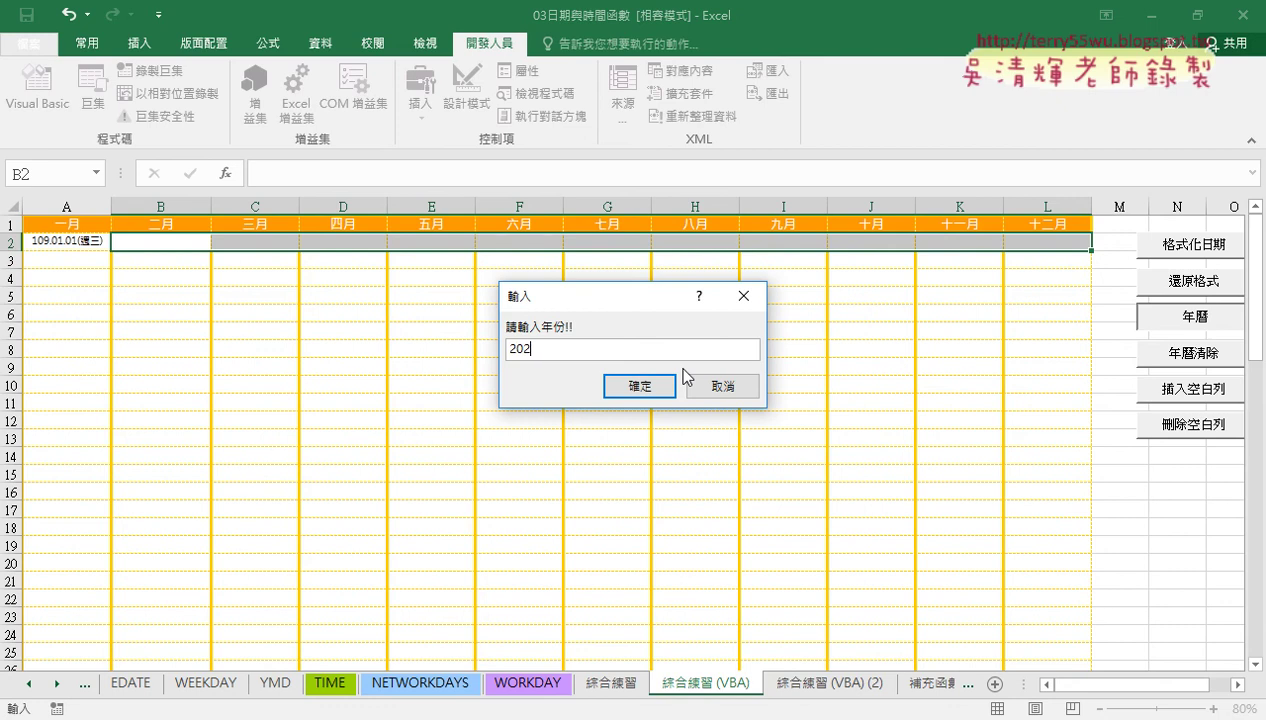
text(0)
key(BackSpace)
text(1)
click(609, 388)
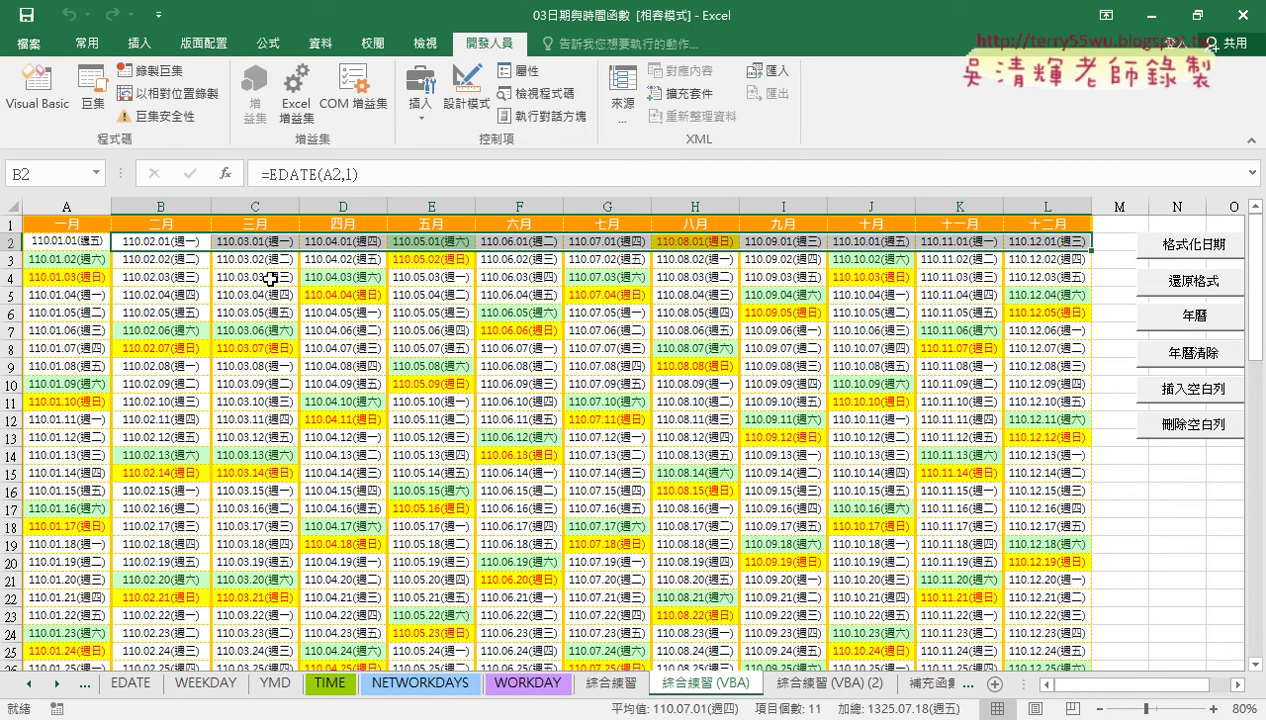
drag(155, 240, 1044, 240)
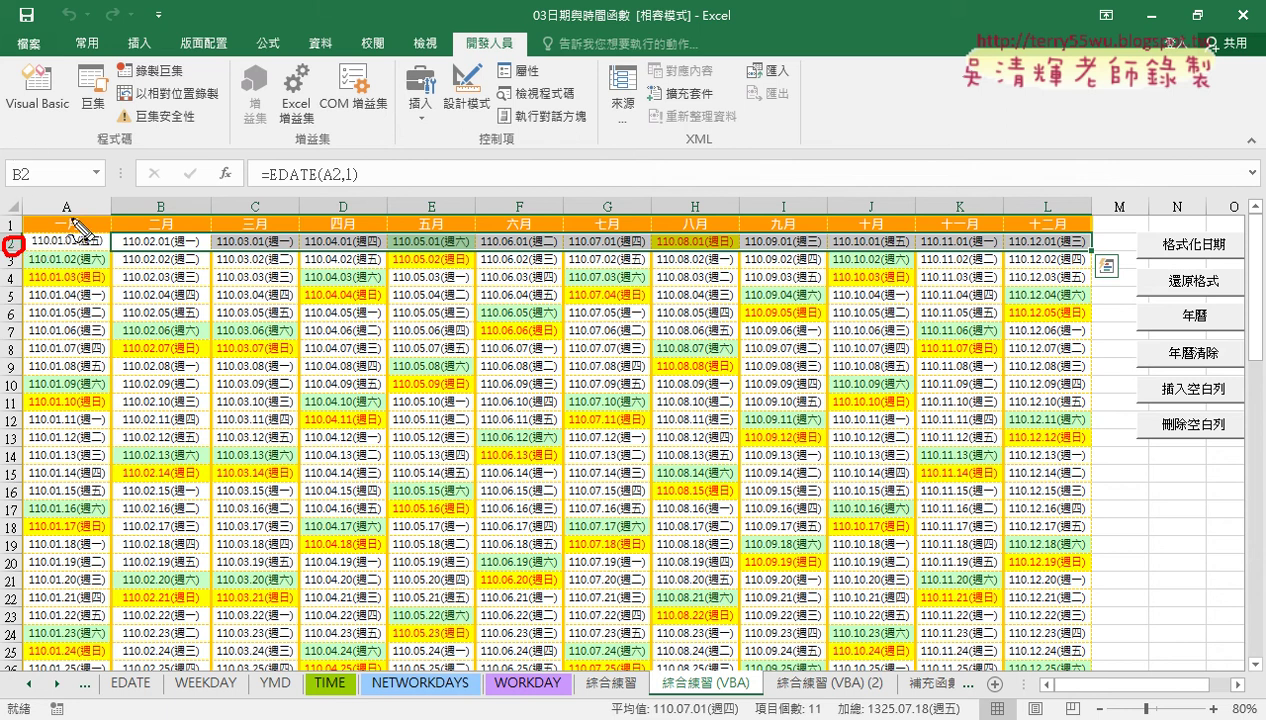
mouse_move(82, 196)
mouse_down()
mouse_move(87, 212)
mouse_move(60, 214)
mouse_up()
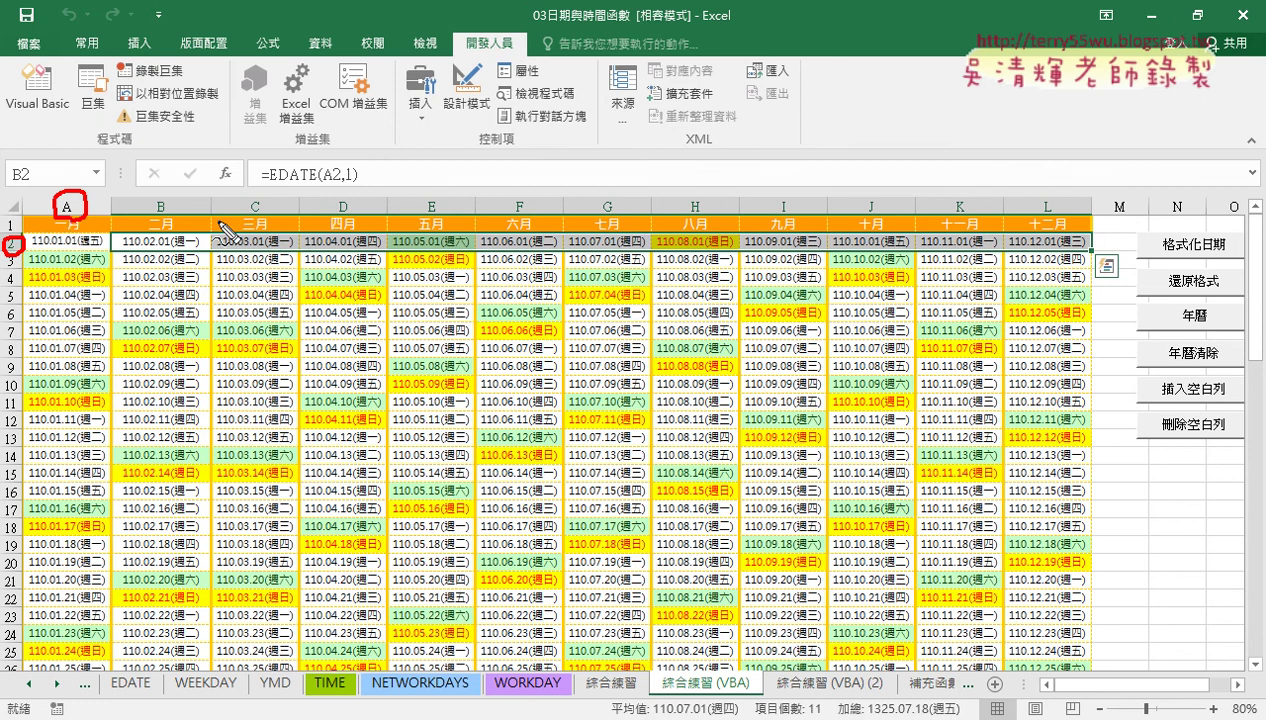
drag(1026, 212, 1030, 210)
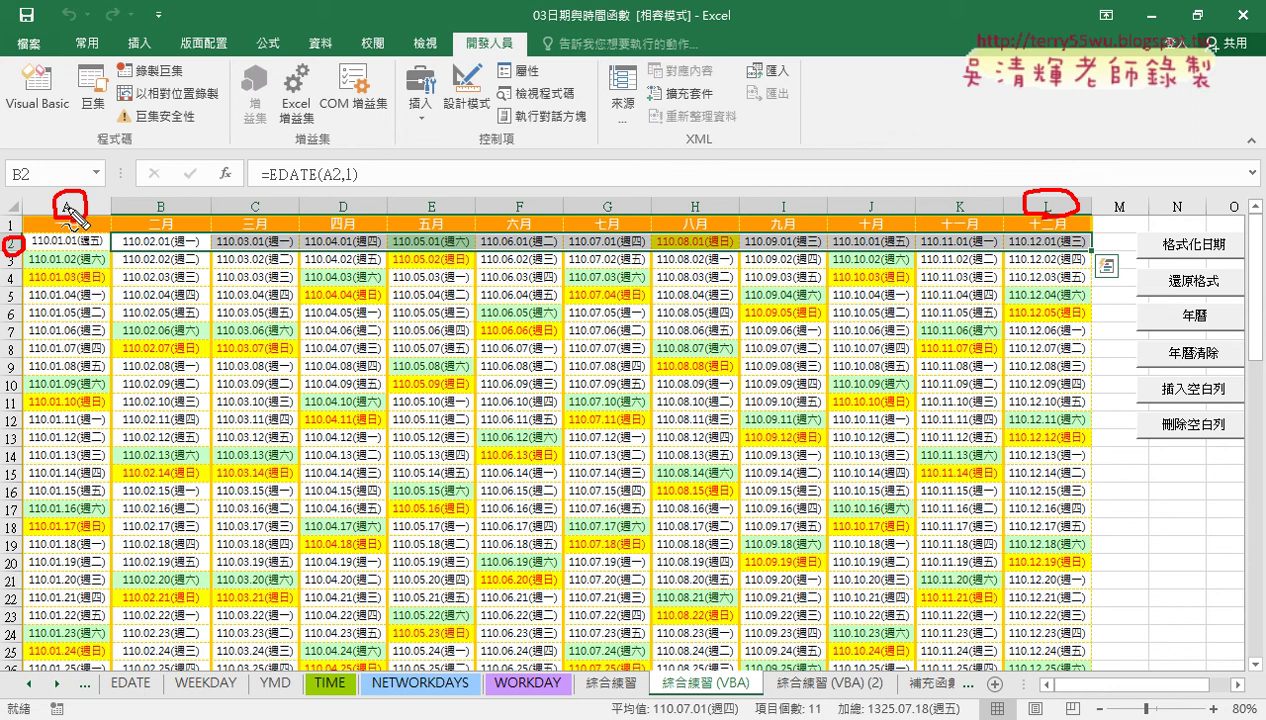
key(Escape)
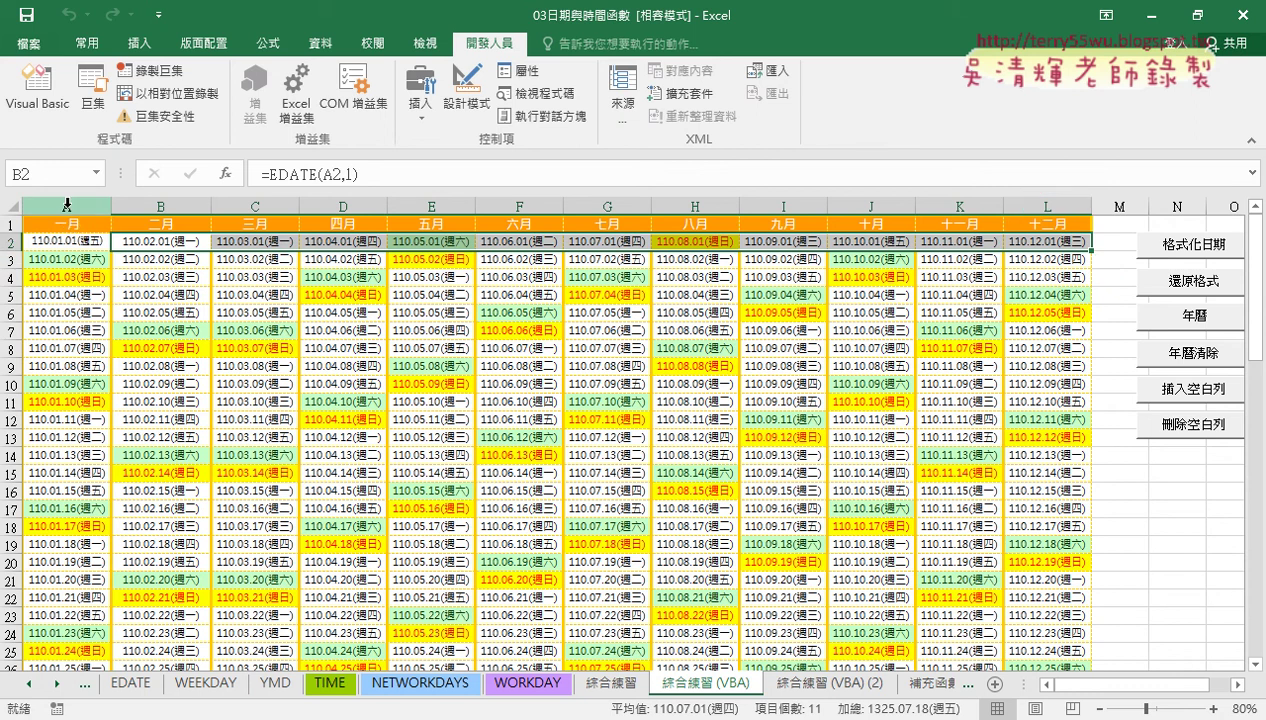
click(150, 240)
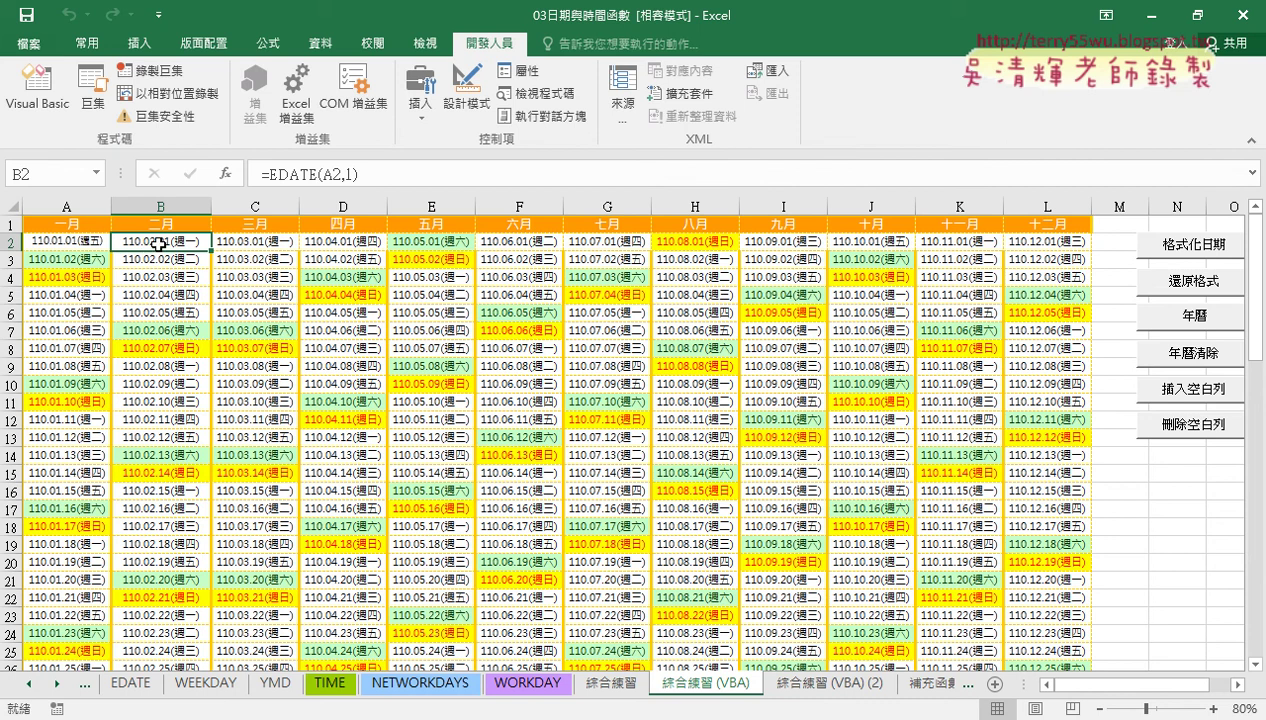
double_click(330, 175)
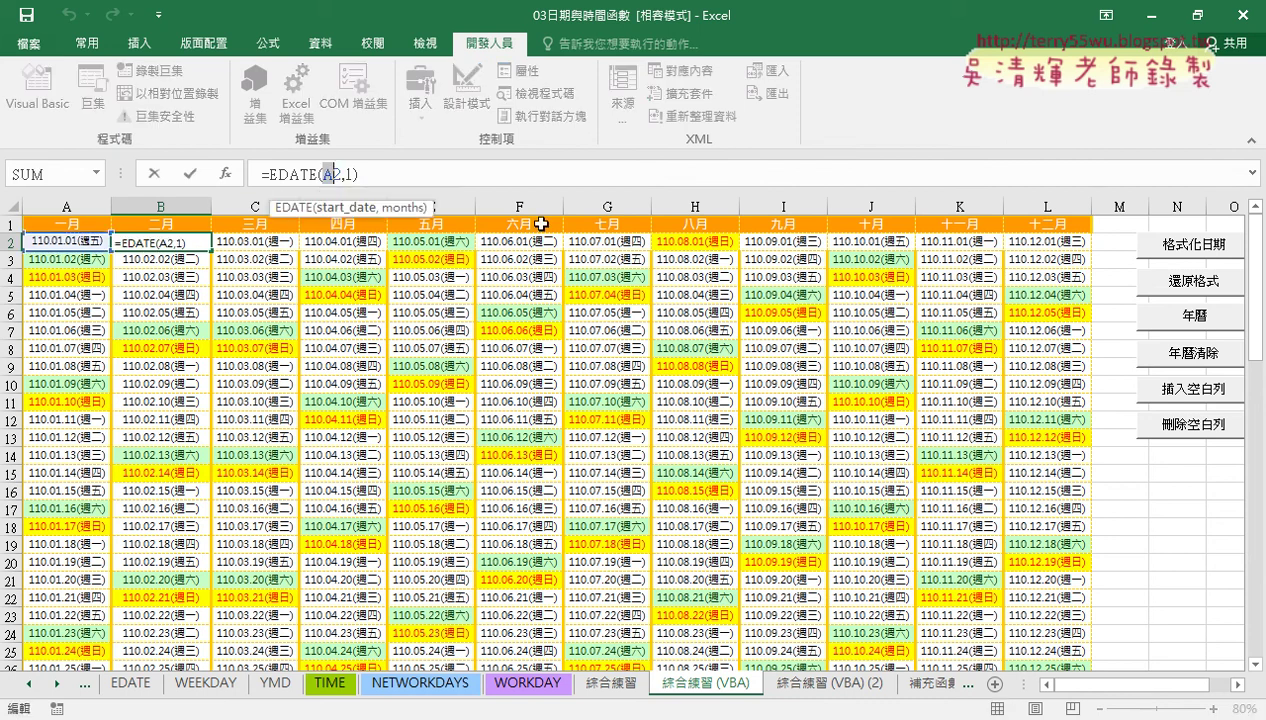
click(250, 242)
text(2)
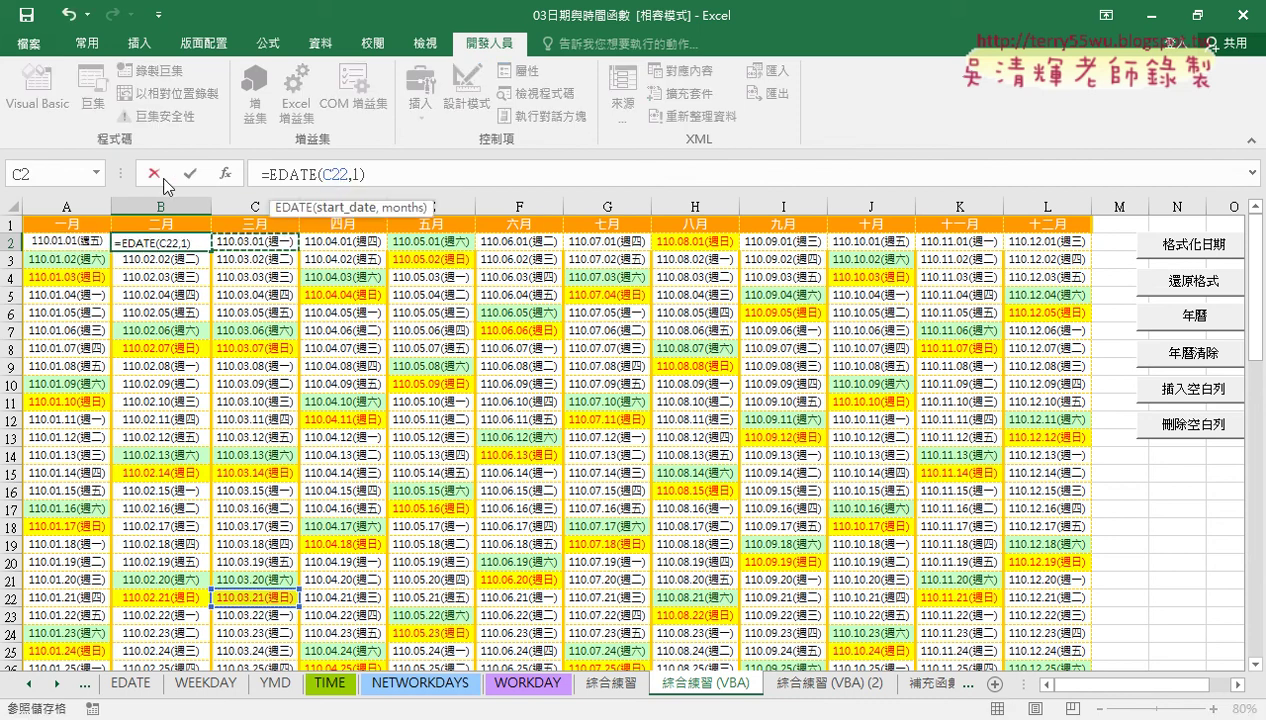
click(160, 176)
click(255, 242)
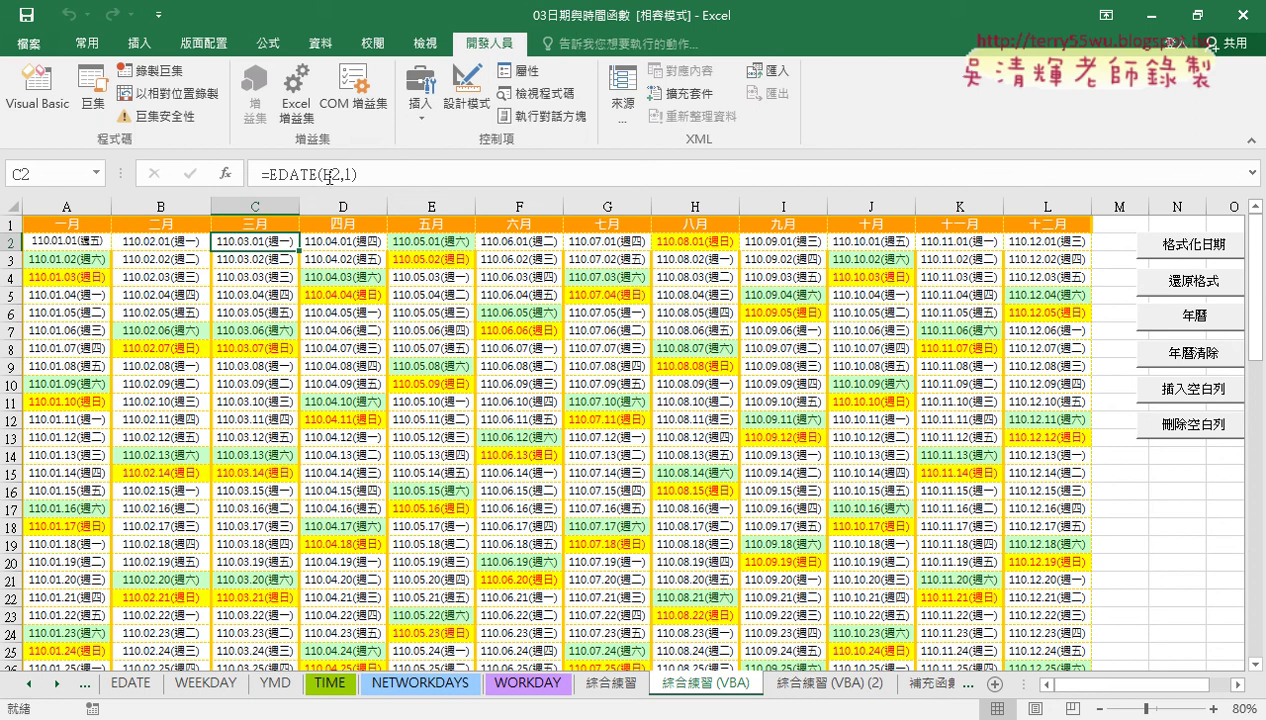
click(344, 241)
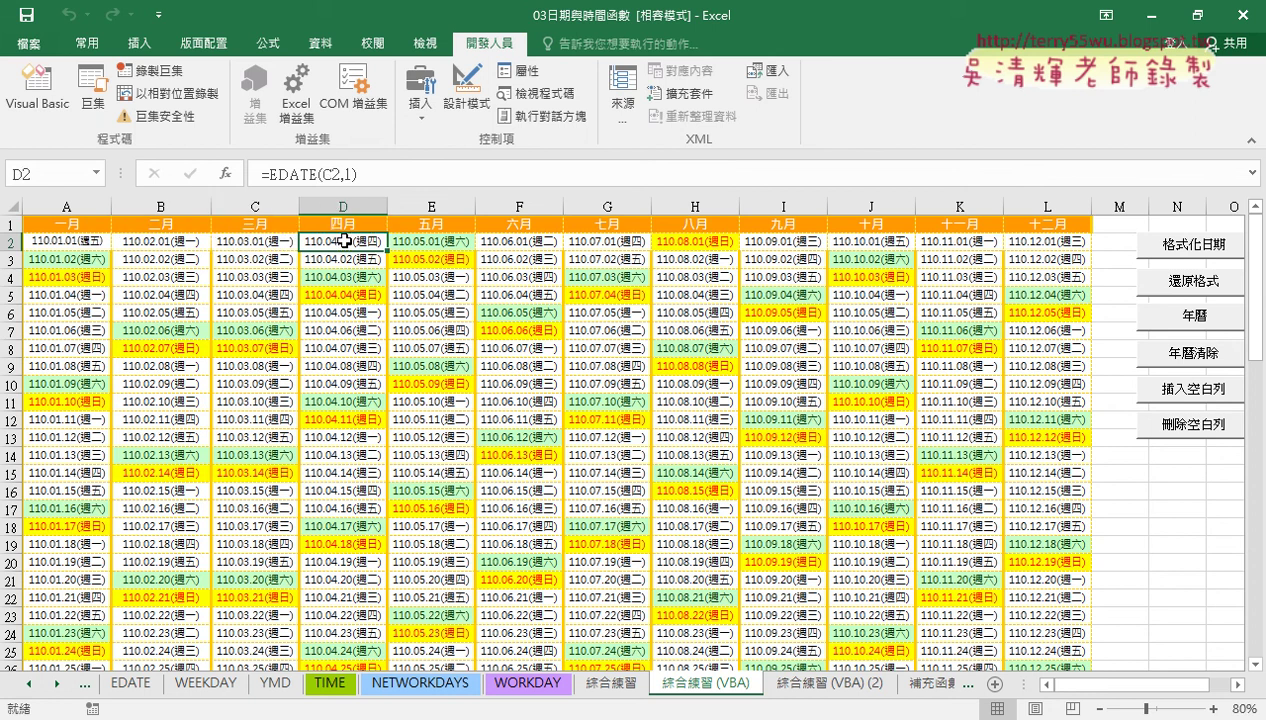
click(410, 240)
click(505, 241)
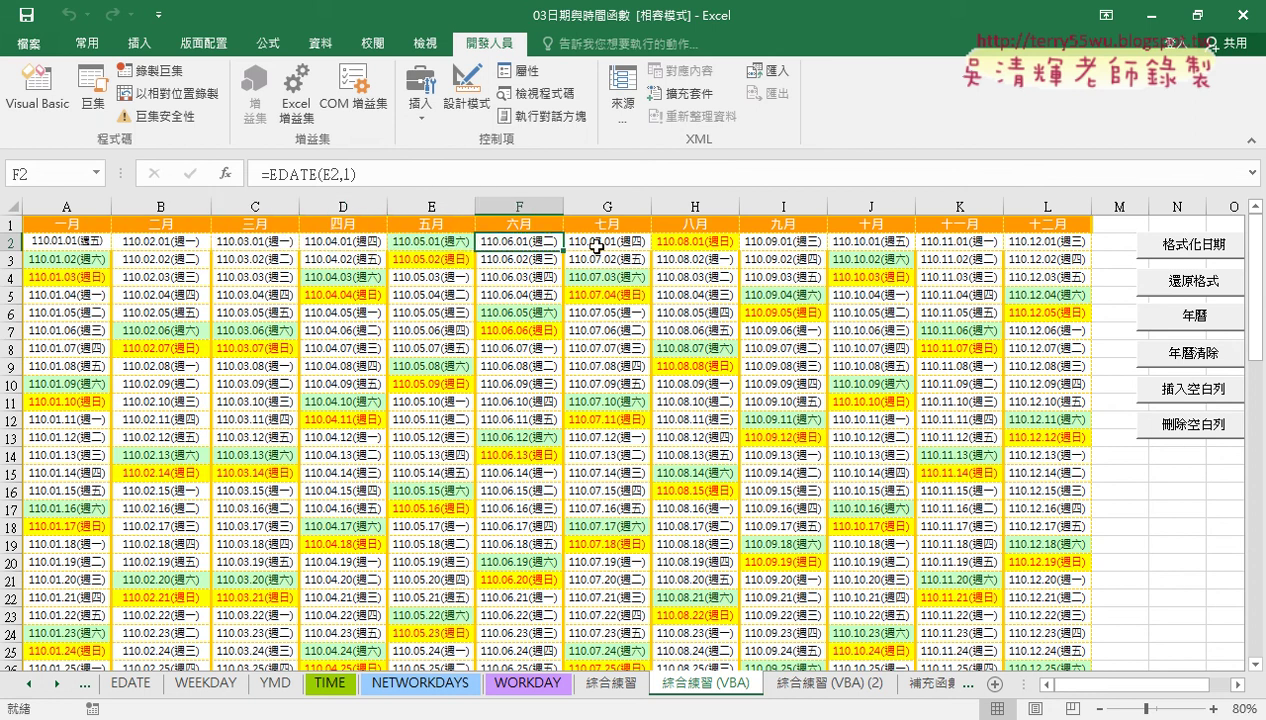
click(168, 240)
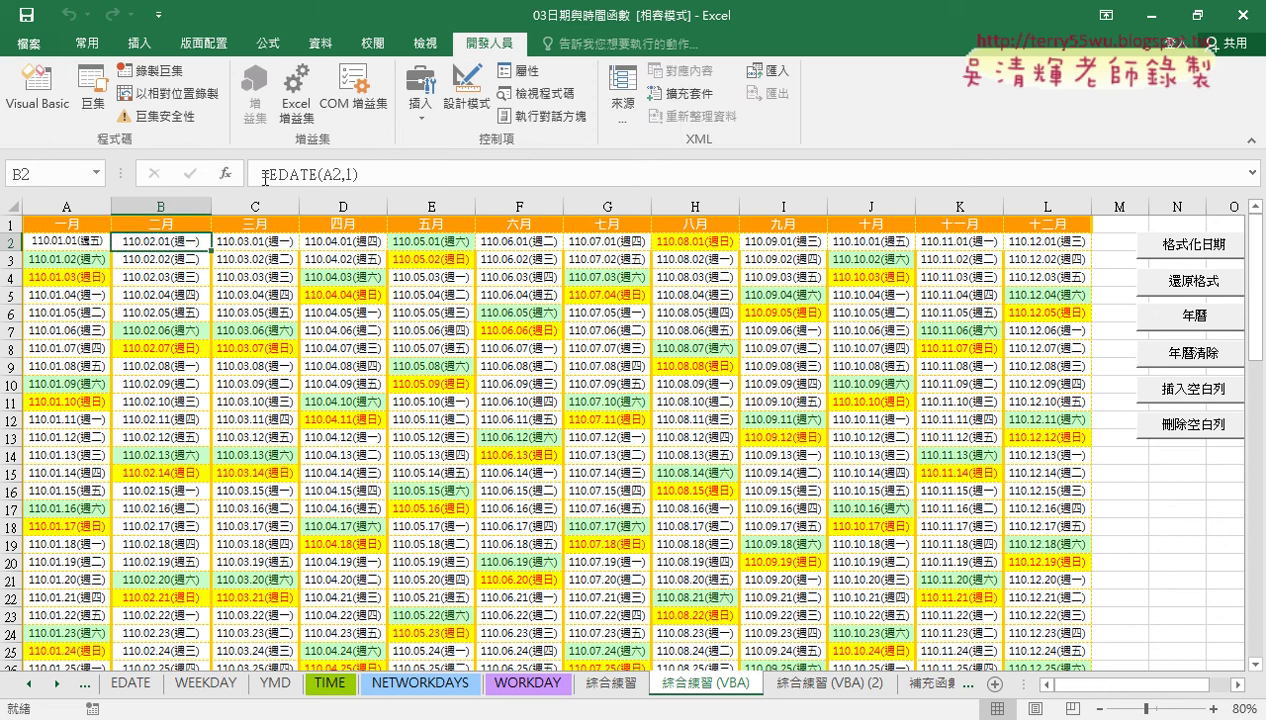
drag(265, 177, 396, 176)
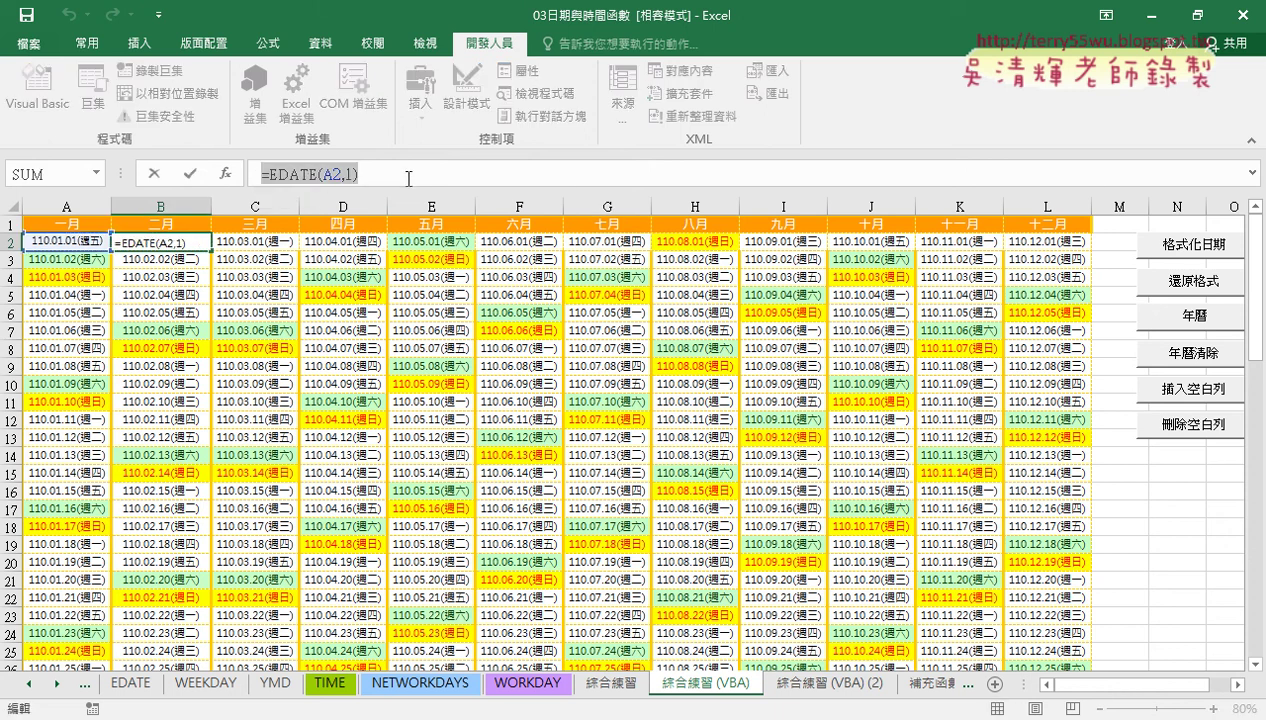
click(326, 174)
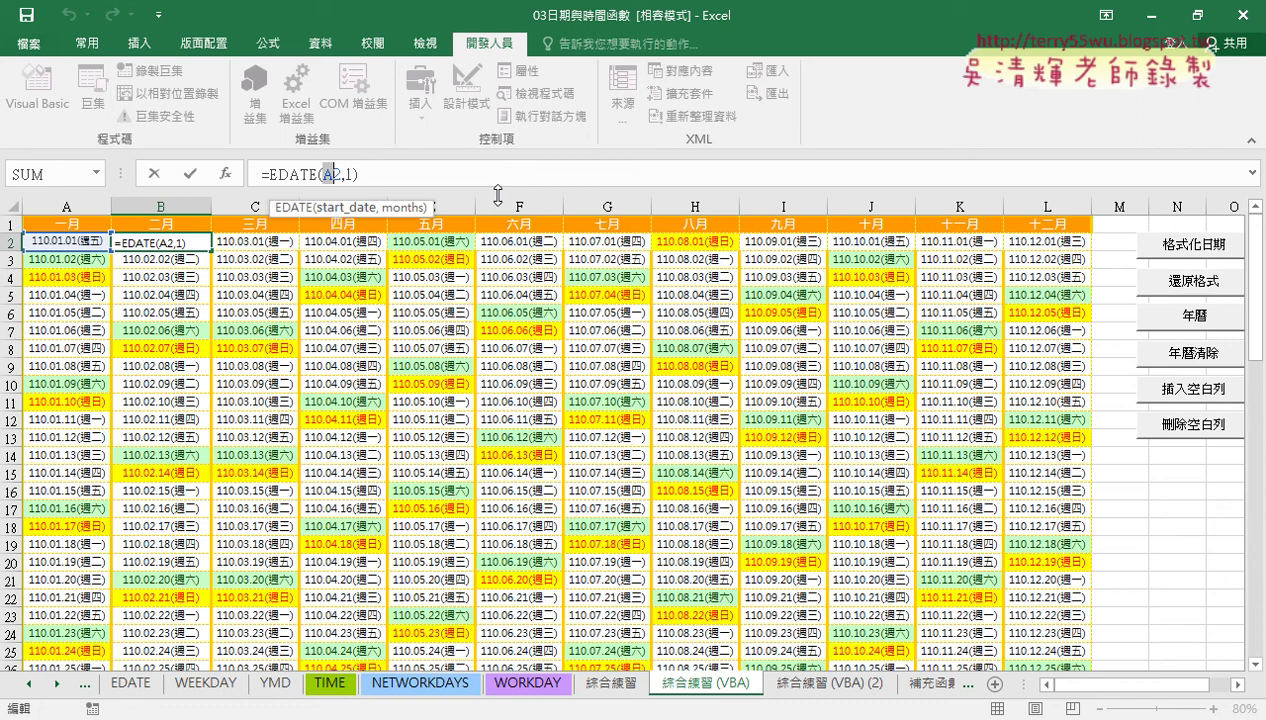
key(ctrl+Return)
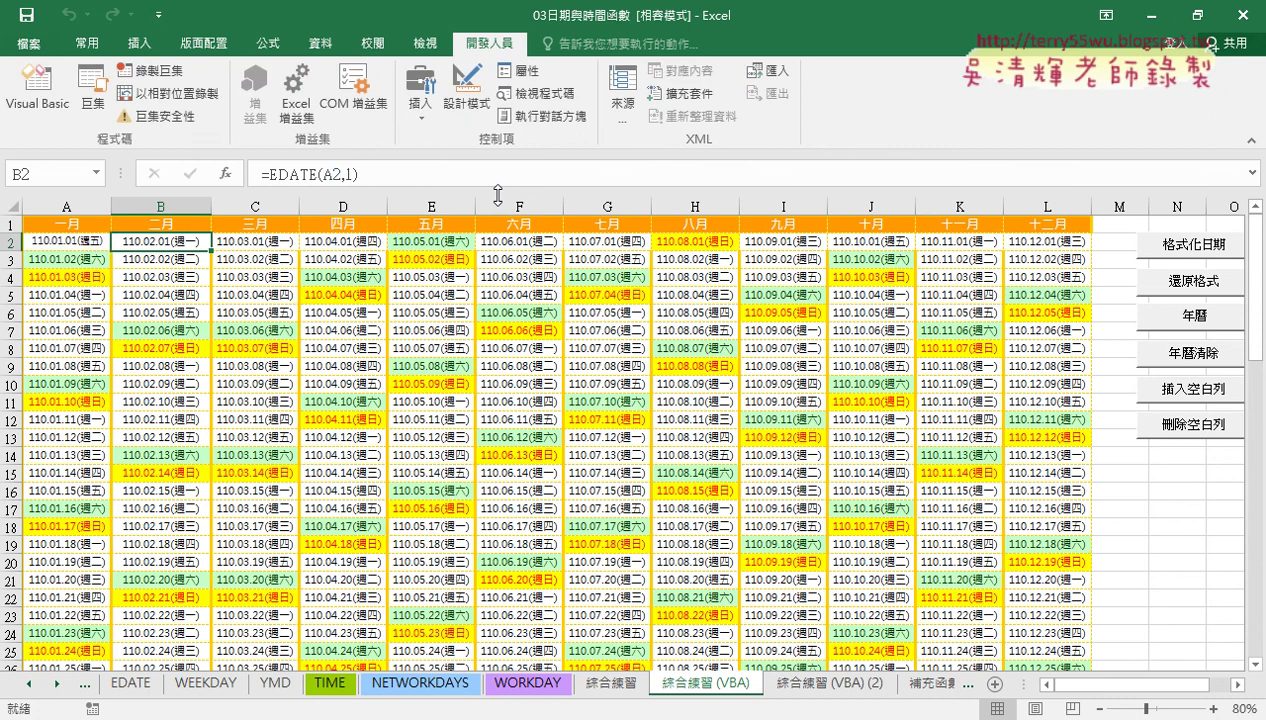
- Compare the formulas in cells A3 and A4 by switching between them
click(81, 259)
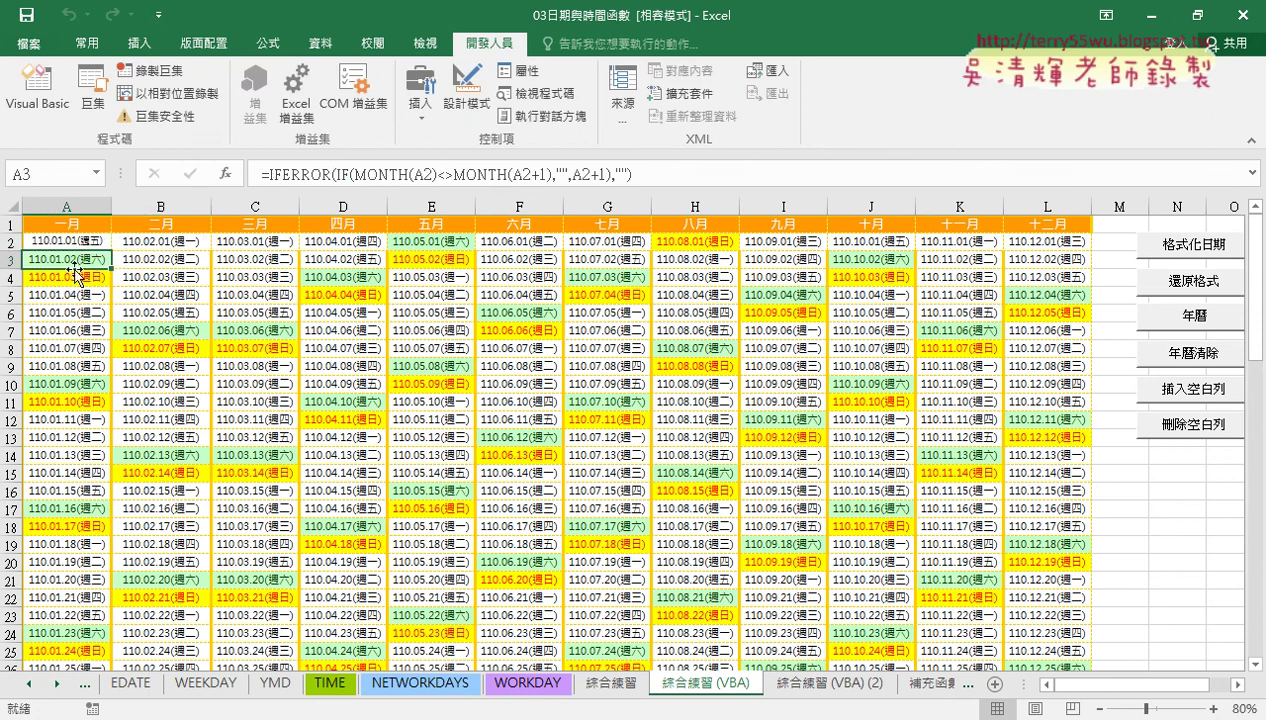
click(74, 285)
click(75, 259)
click(77, 277)
click(77, 260)
click(77, 277)
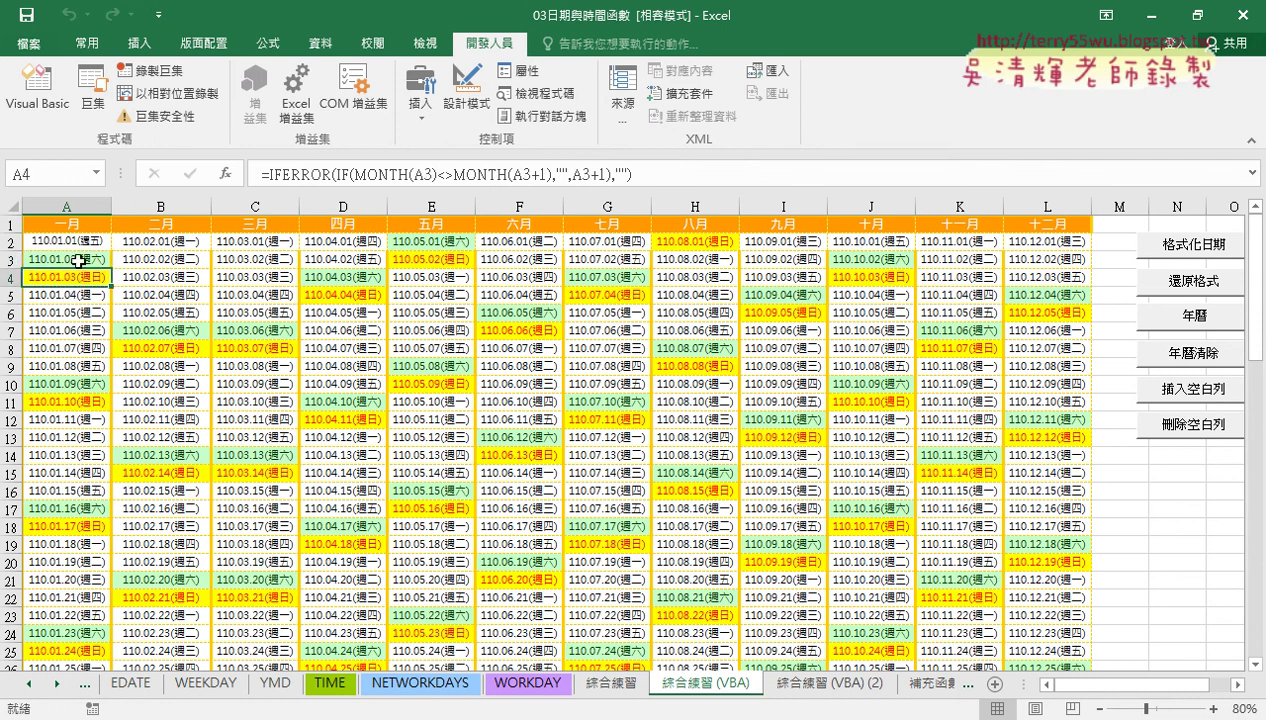
click(77, 260)
click(78, 278)
click(77, 262)
click(77, 278)
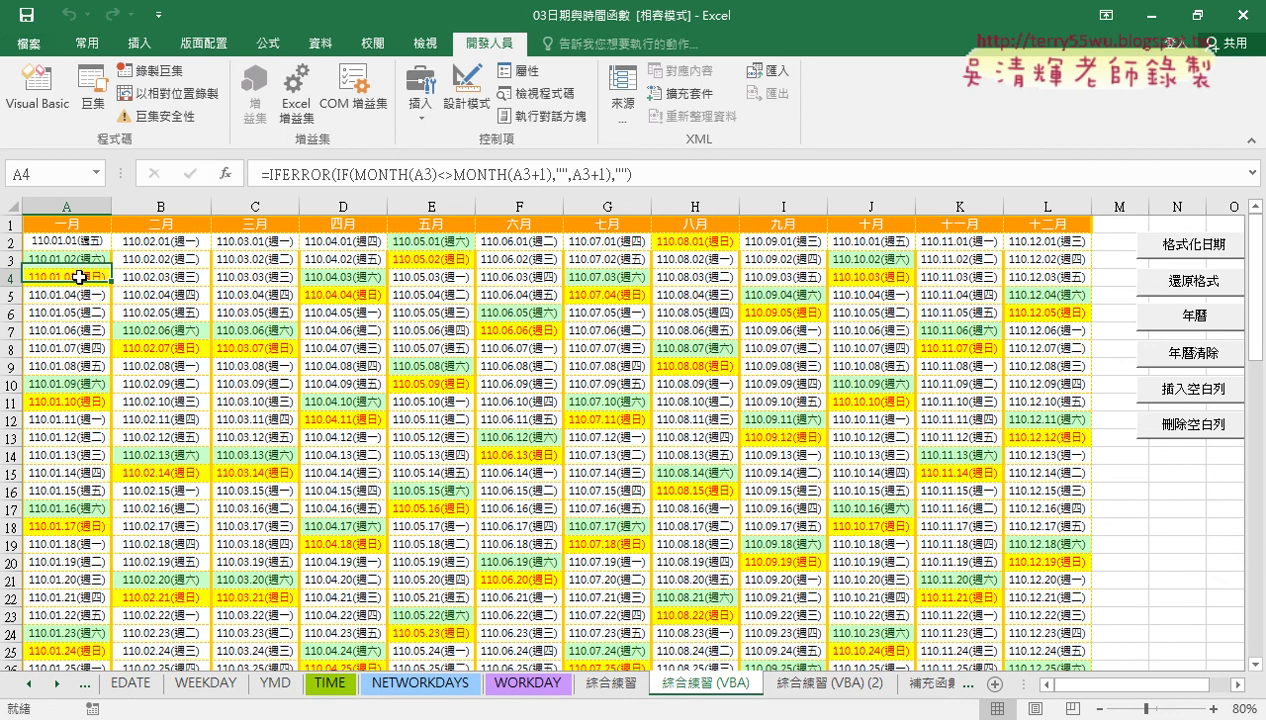
- Show how A4's formula references A3 in MONTH(A3+1) and A3+1, then cancel the edit
click(425, 175)
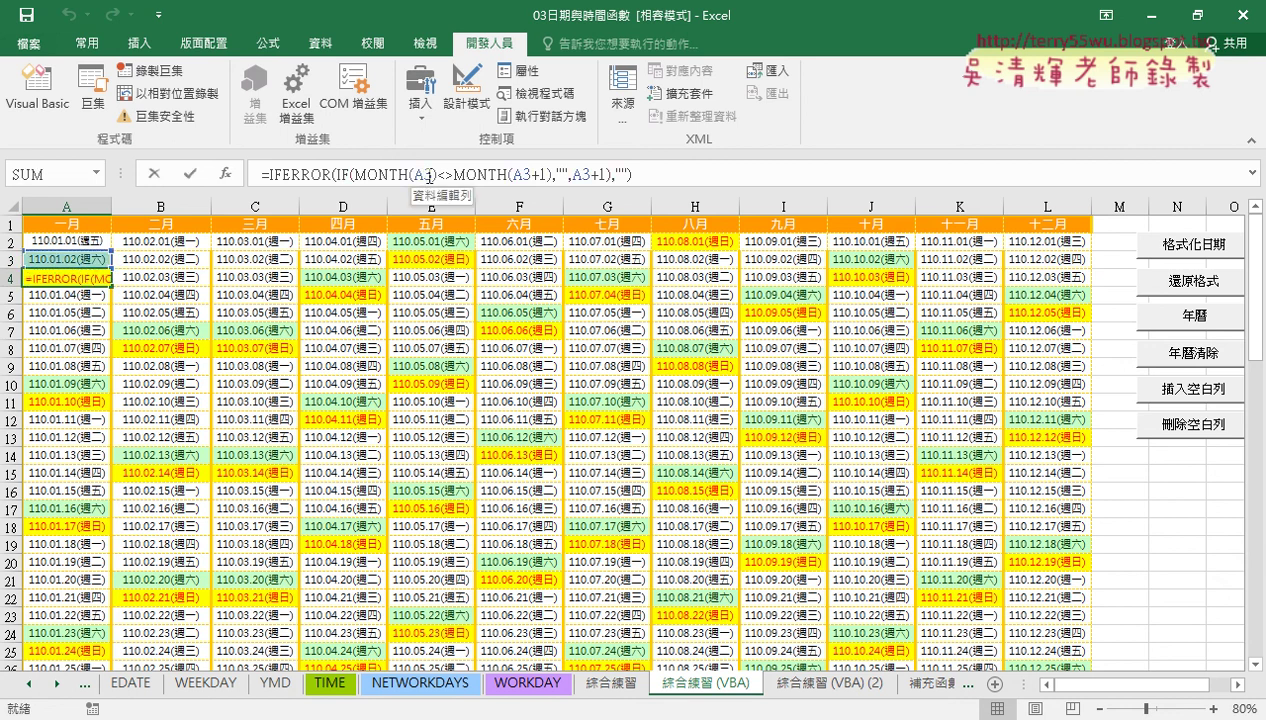
click(525, 176)
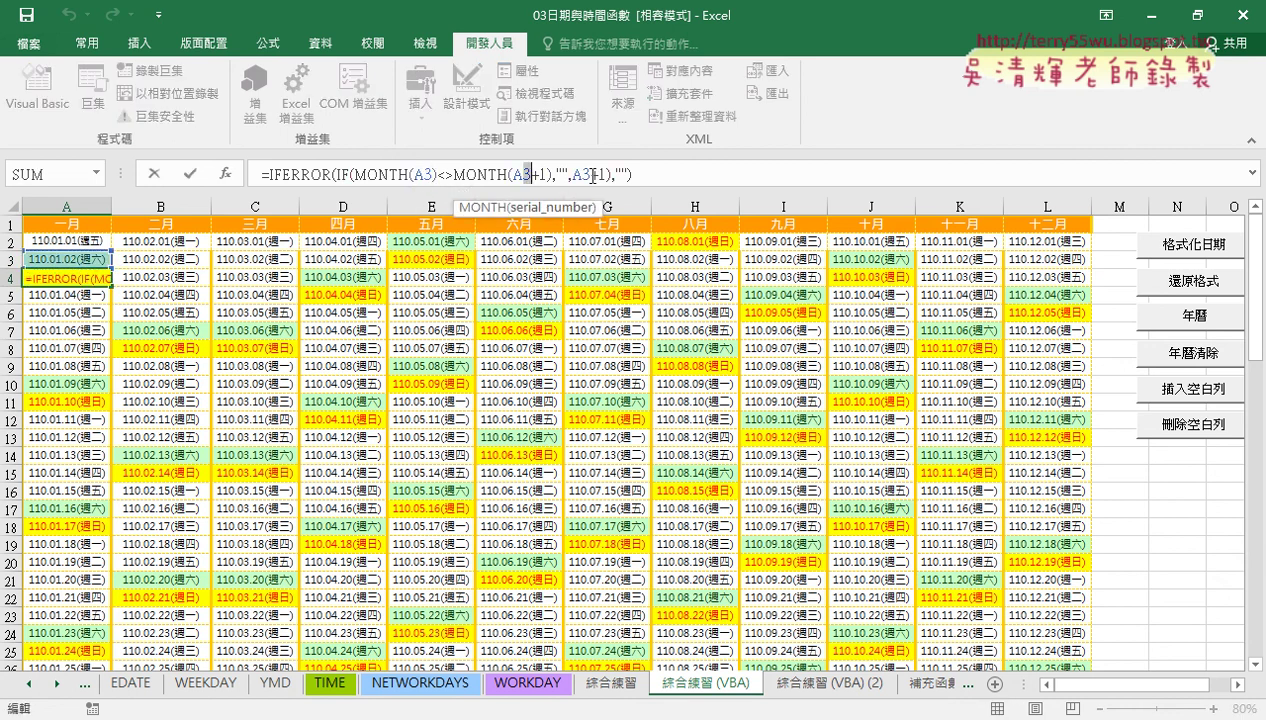
click(587, 175)
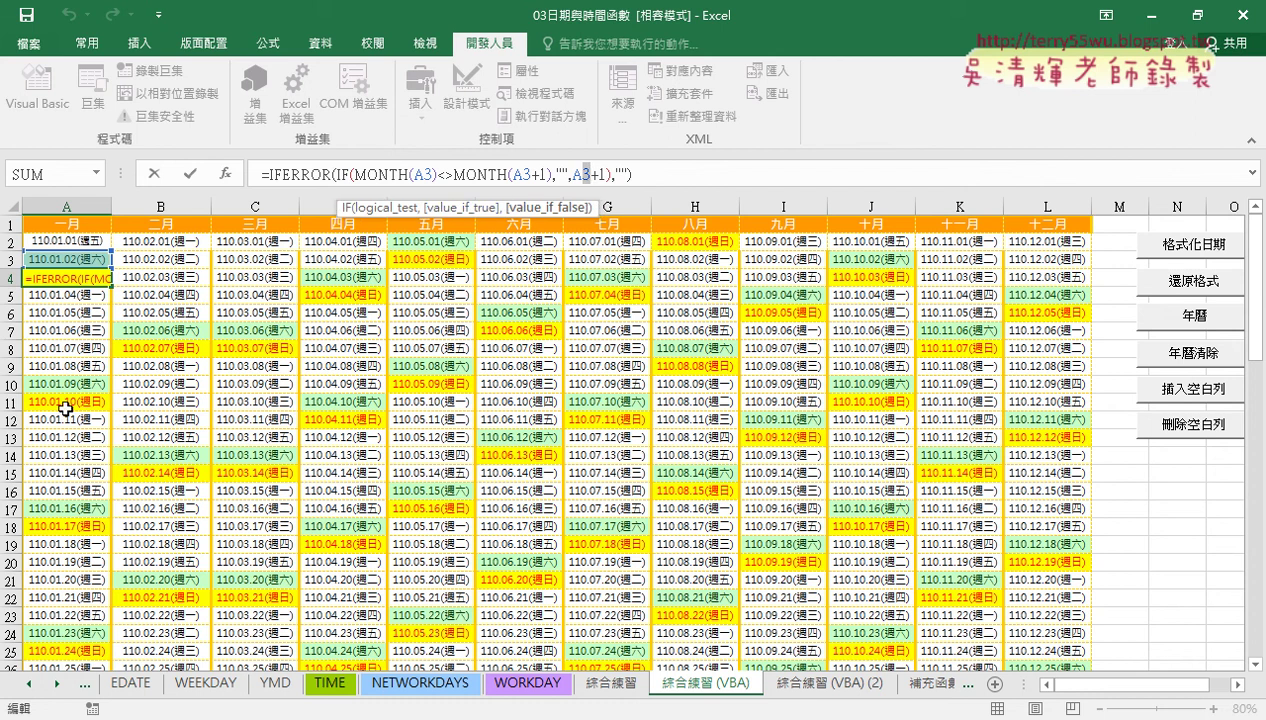
click(155, 177)
click(70, 259)
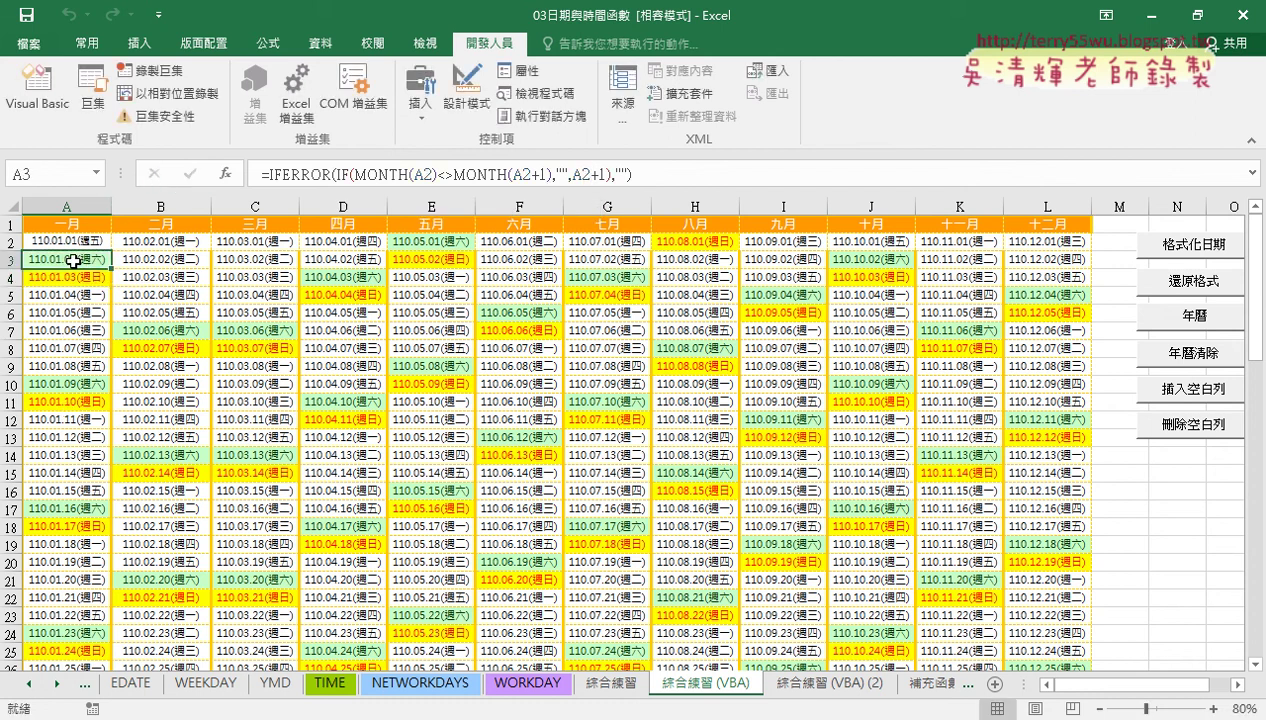
- Show that B3's IFERROR formula refers to B2, then cancel the edit
click(145, 261)
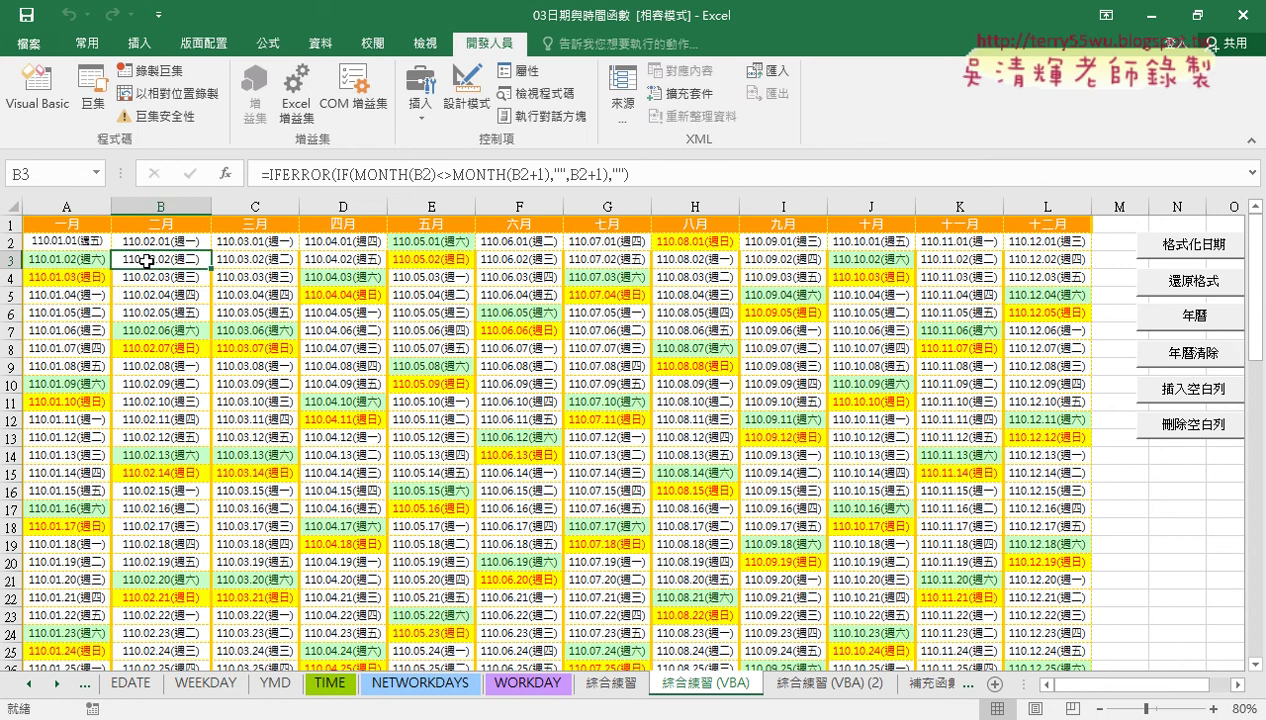
click(420, 174)
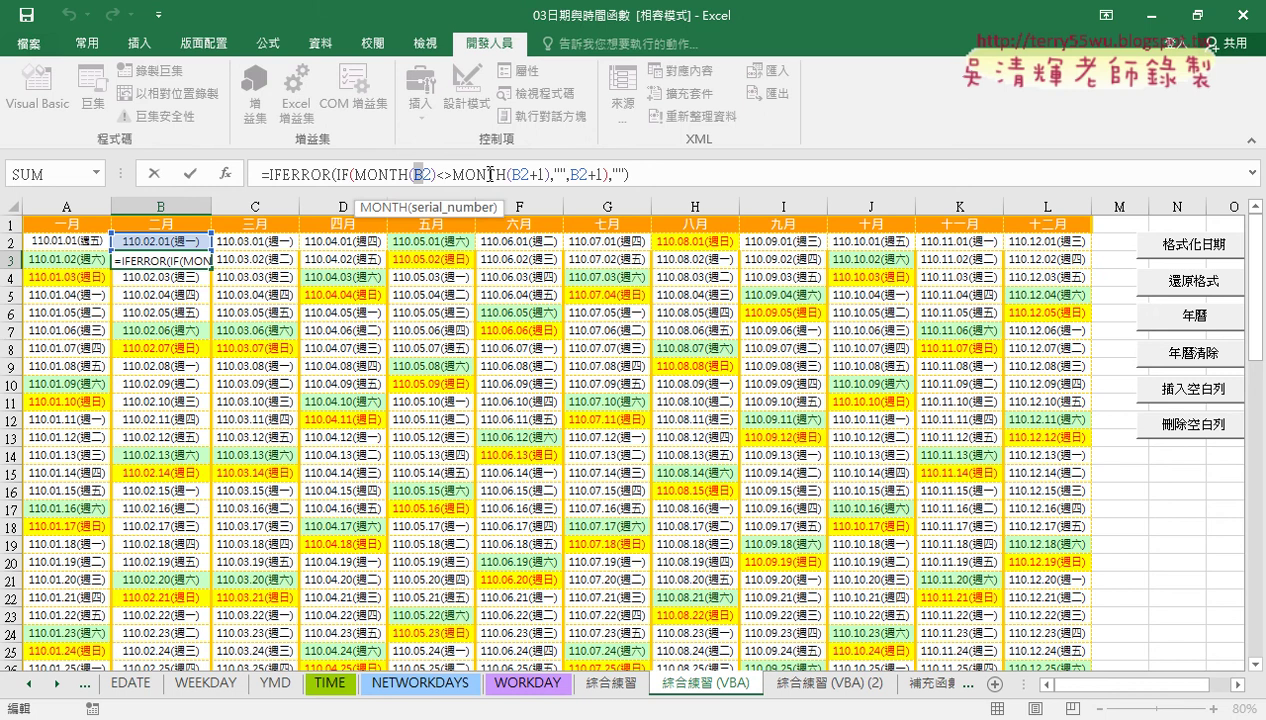
click(157, 185)
- Open the 年曆 button's assigned macro code in the VBA editor
right_click(1190, 320)
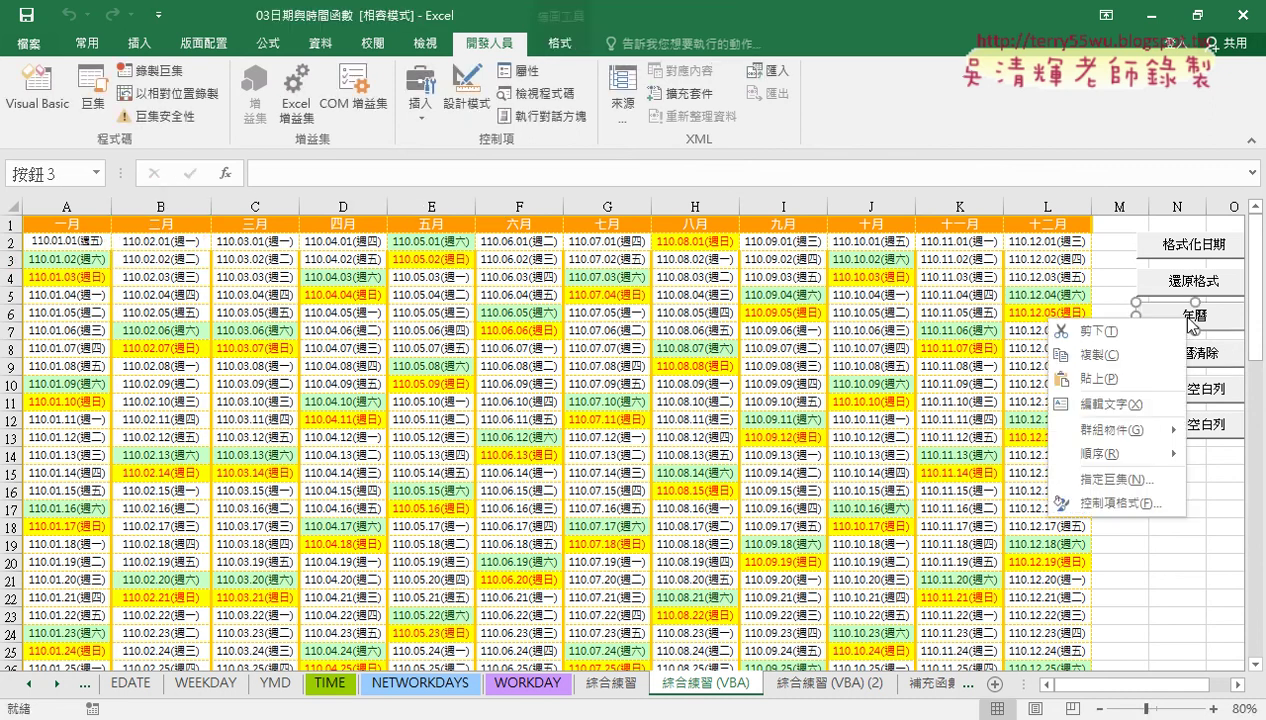
click(1120, 480)
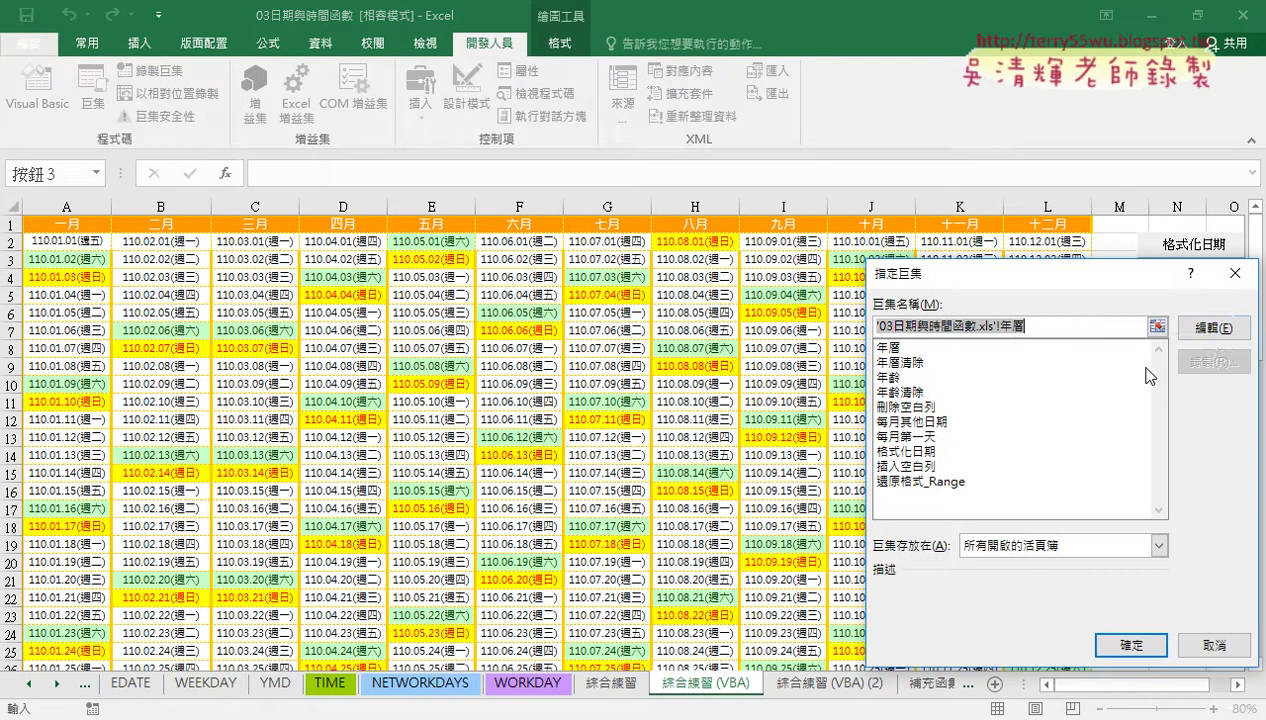
click(1212, 328)
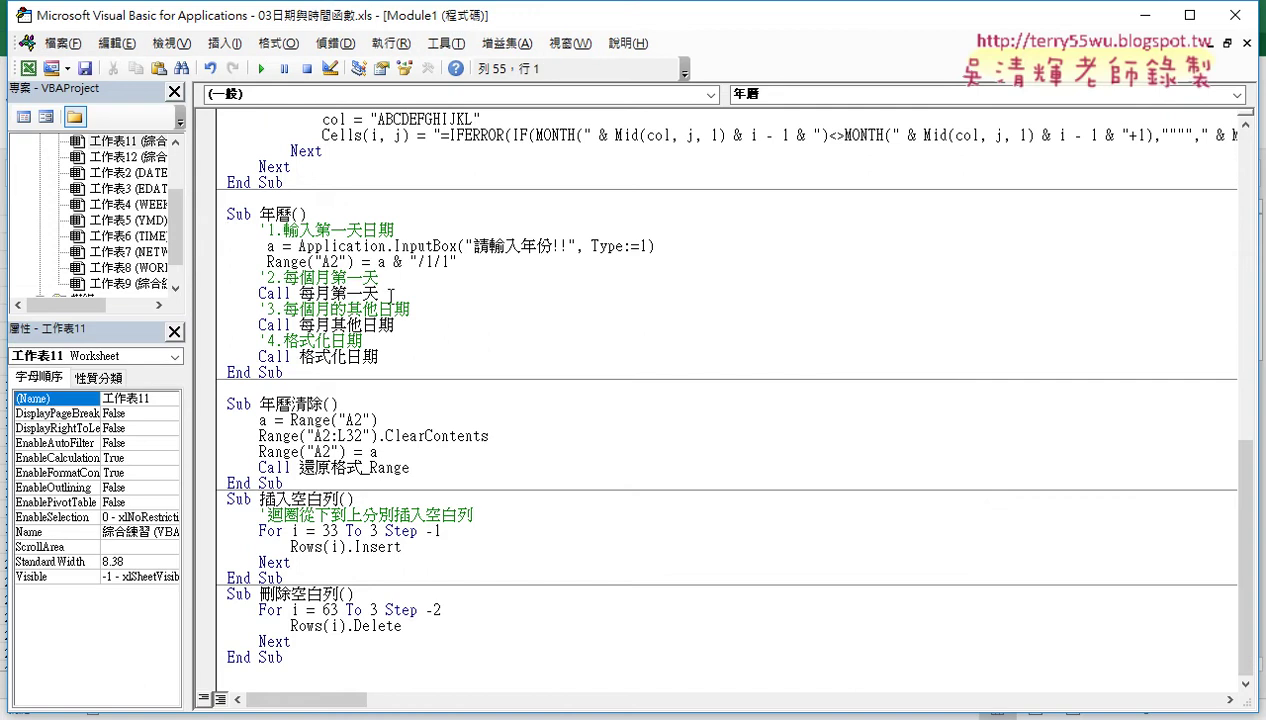
drag(391, 296, 258, 294)
scroll(391, 344, up, 3)
scroll(391, 344, up, 3)
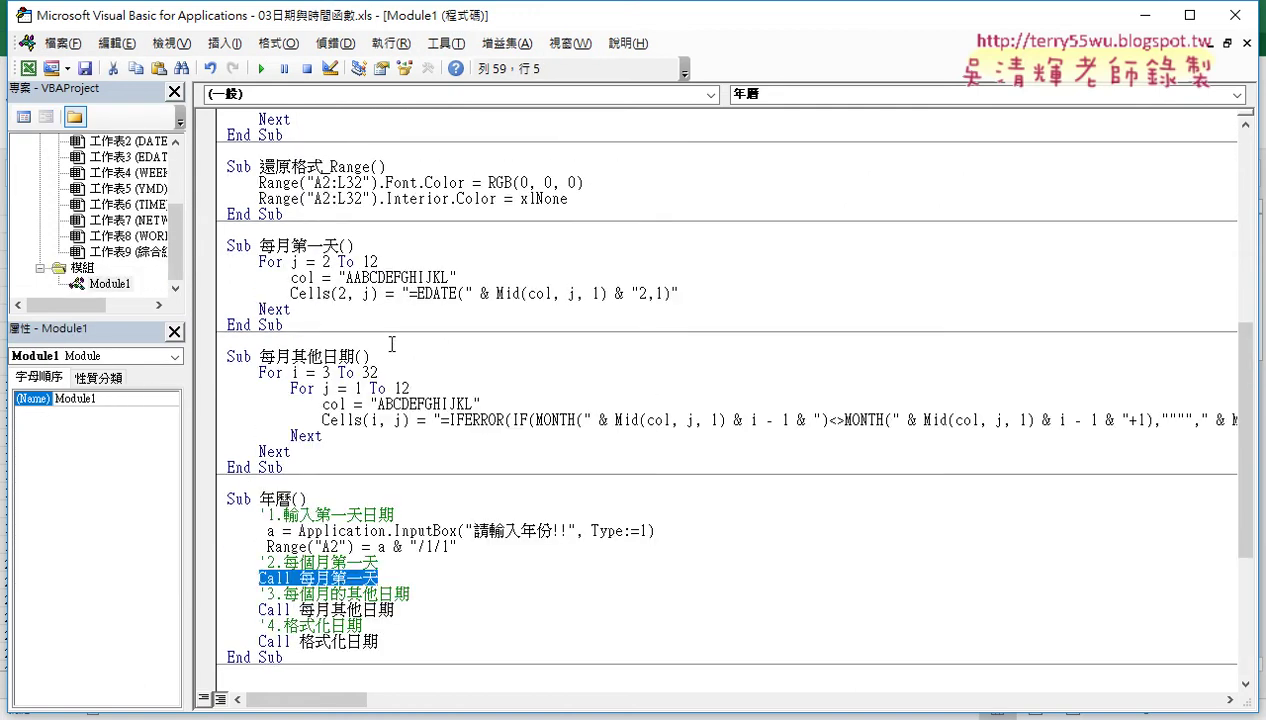
scroll(391, 344, up, 2)
scroll(391, 344, down, 1)
scroll(391, 344, down, 1)
- Highlight the 每月第一天 and 每月其他日期 routine names and the ABCDEFGHIJKL column string
mouse_move(259, 245)
mouse_down()
mouse_move(340, 245)
mouse_move(606, 294)
mouse_up()
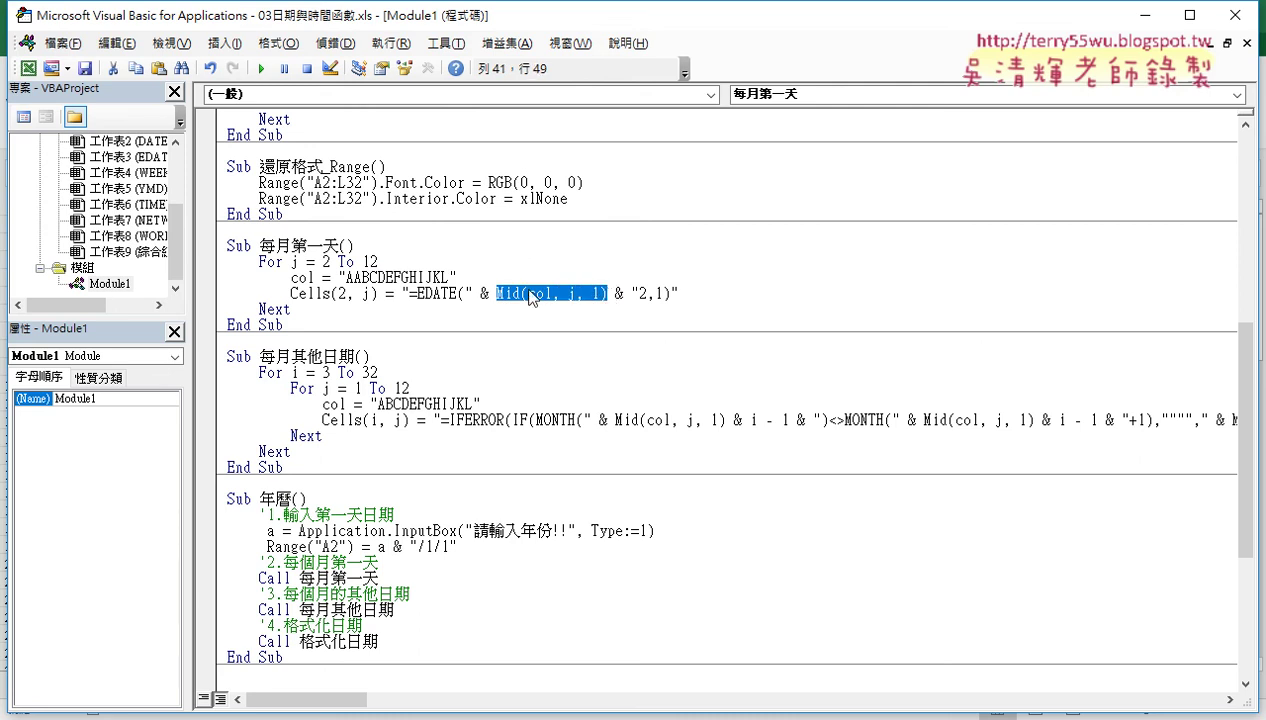
drag(259, 356, 353, 356)
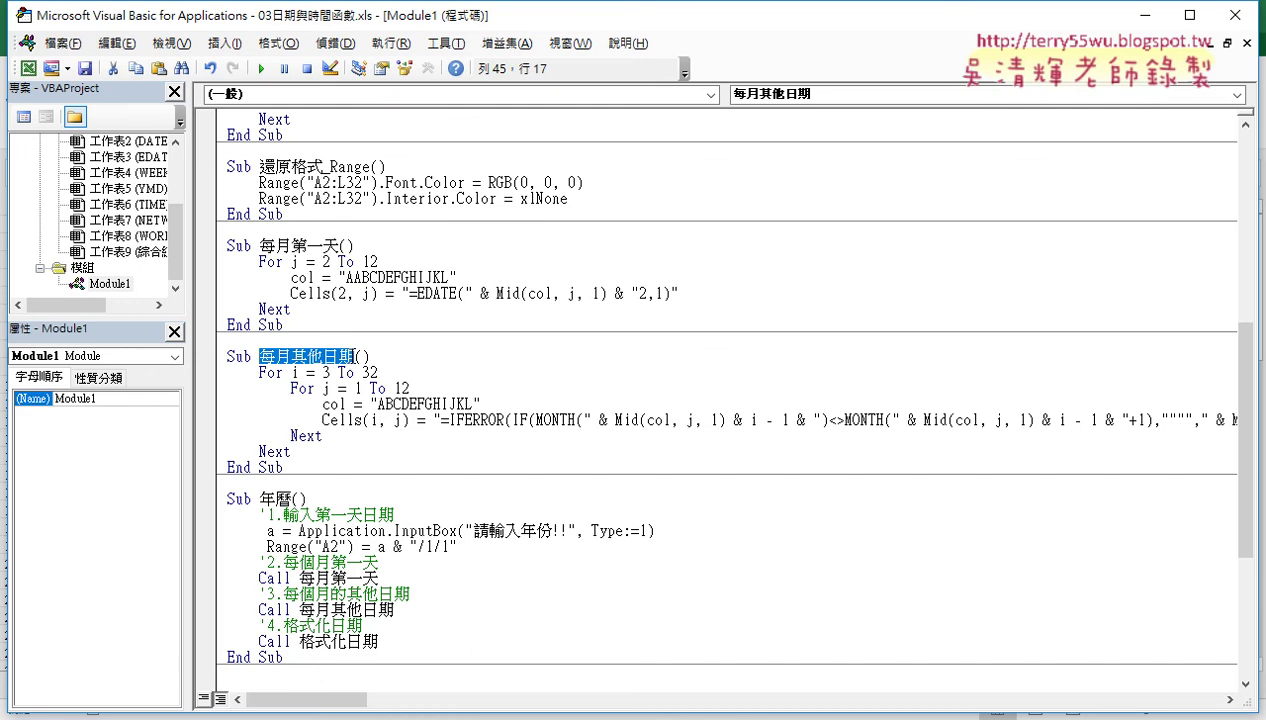
scroll(385, 400, down, 1)
click(322, 356)
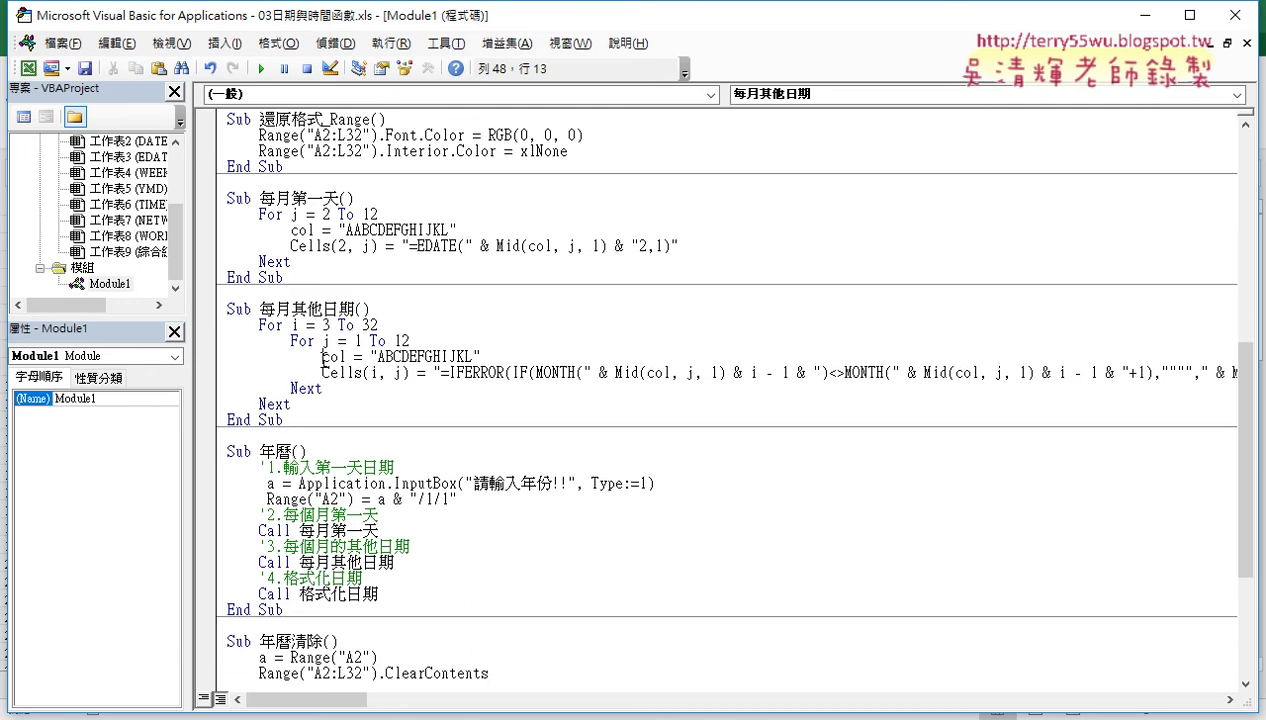
drag(369, 356, 1009, 373)
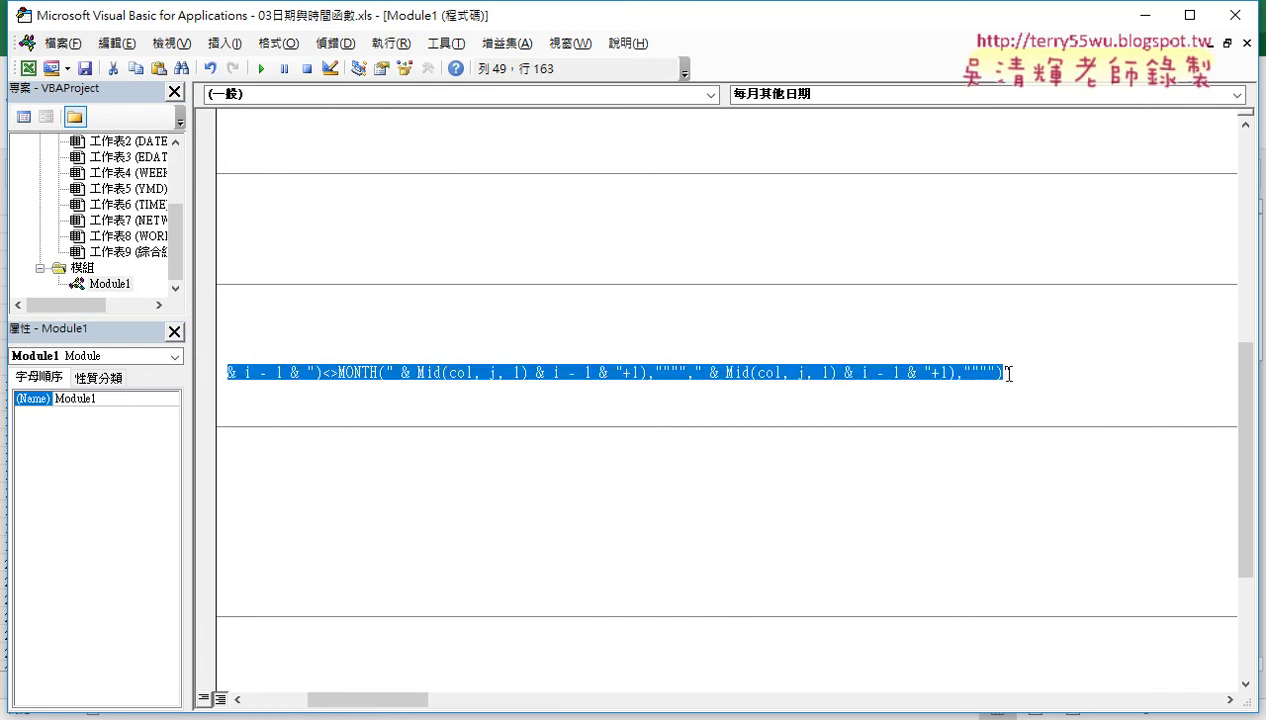
- Walk through the IFERROR formula line in 每月其他日期 to its end, then close the VBA editor
drag(370, 700, 257, 705)
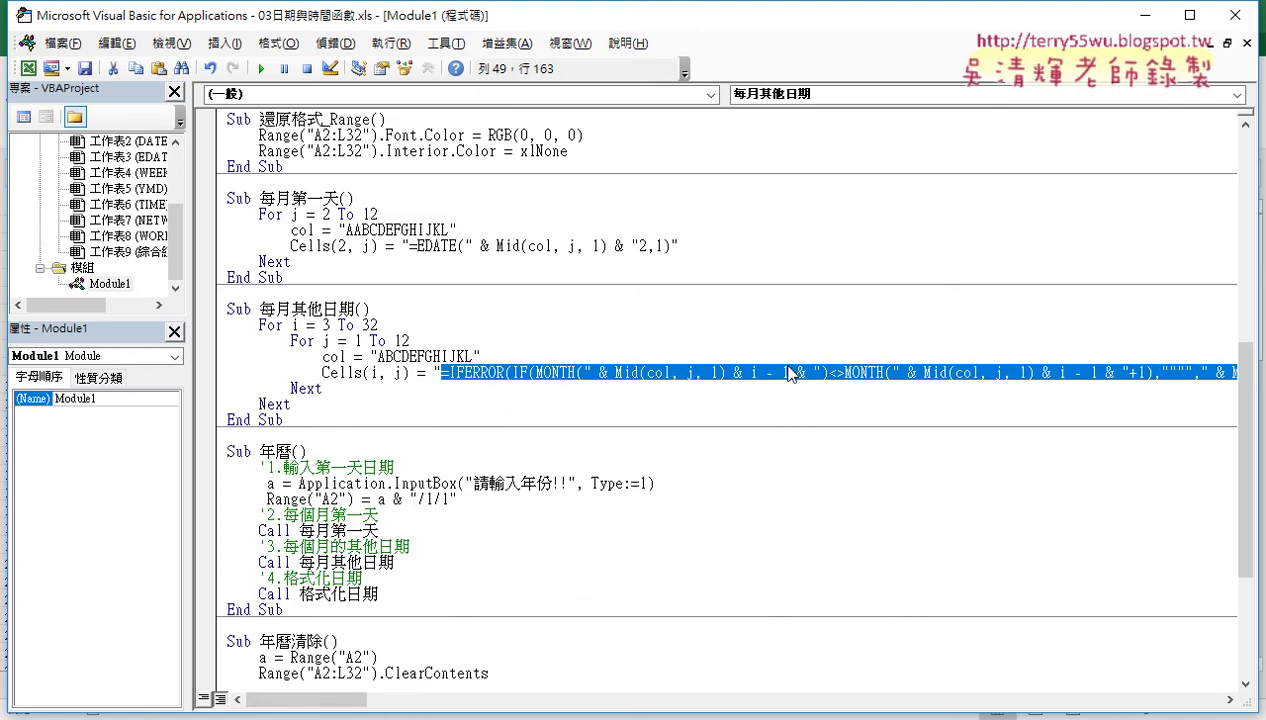
mouse_move(789, 373)
mouse_down()
mouse_move(742, 390)
mouse_move(598, 382)
mouse_move(726, 388)
mouse_up()
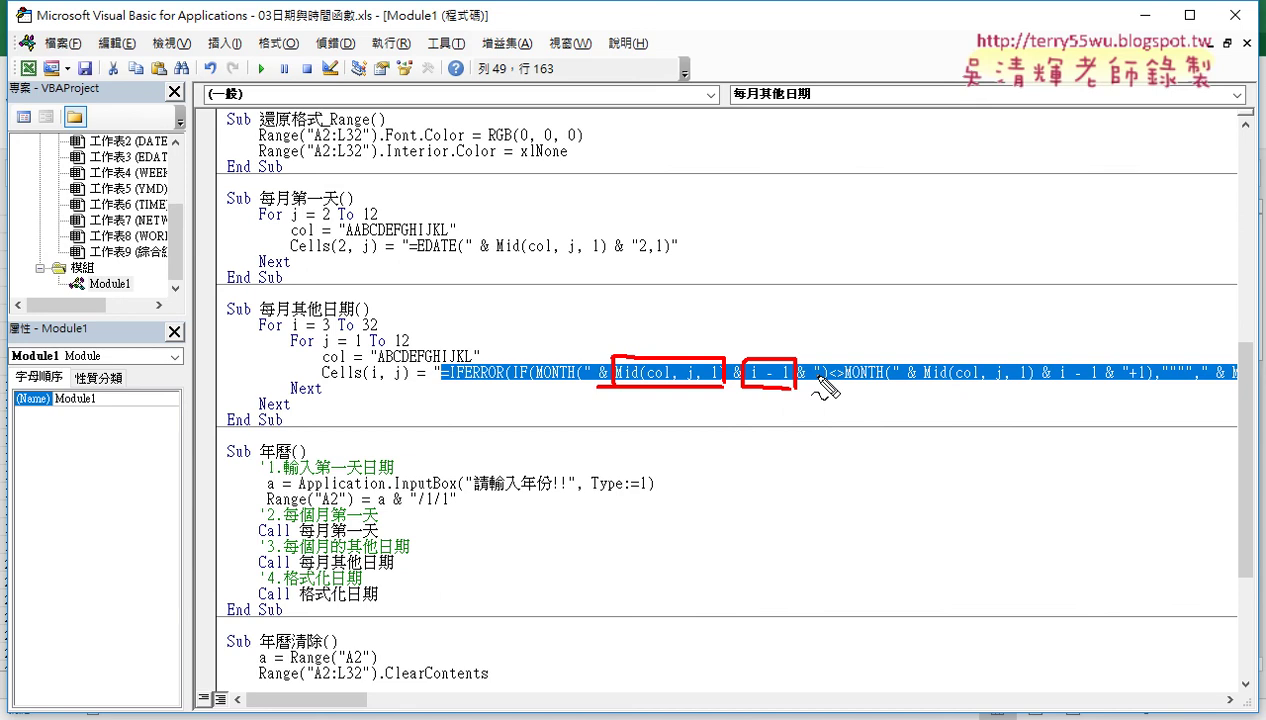
key(Escape)
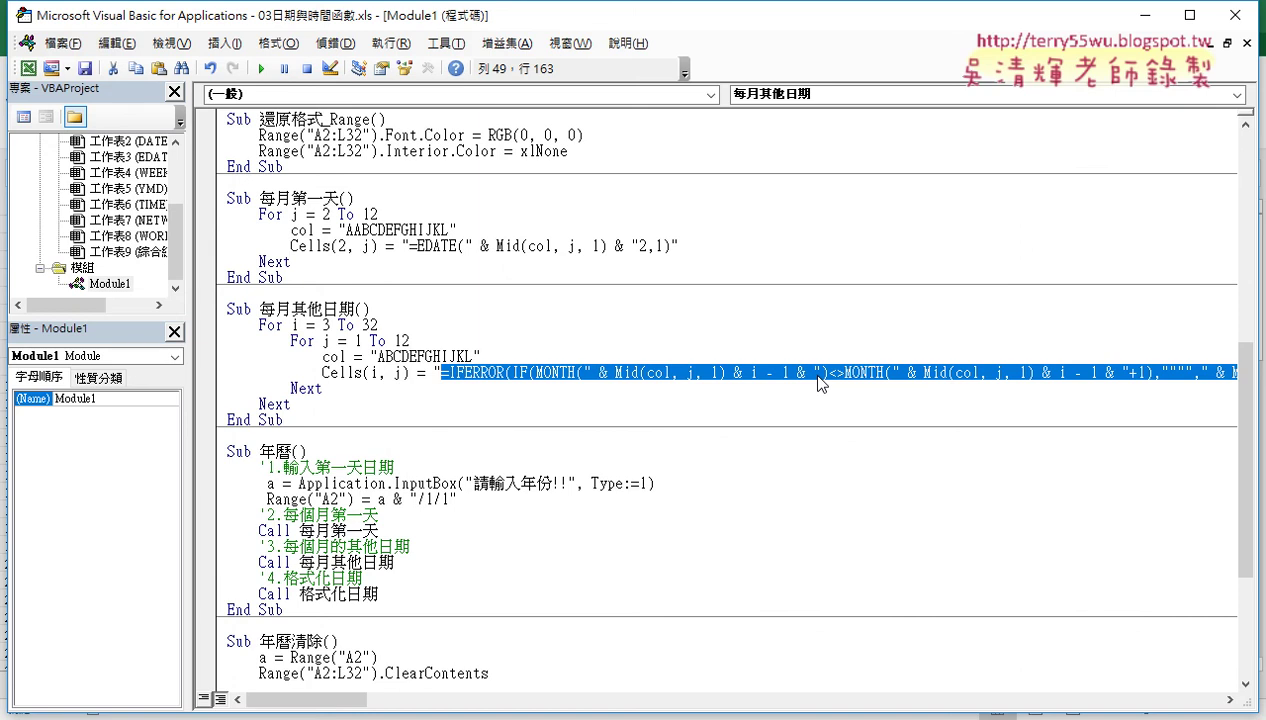
key(End)
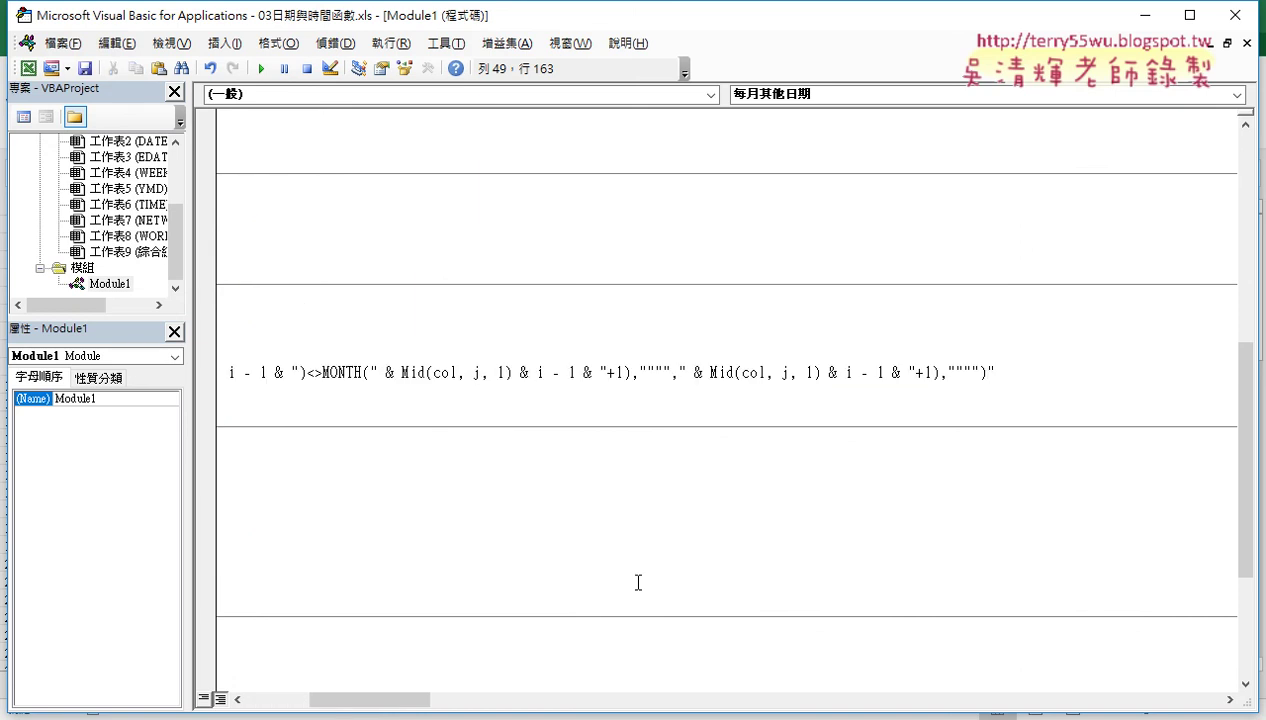
drag(345, 698, 263, 698)
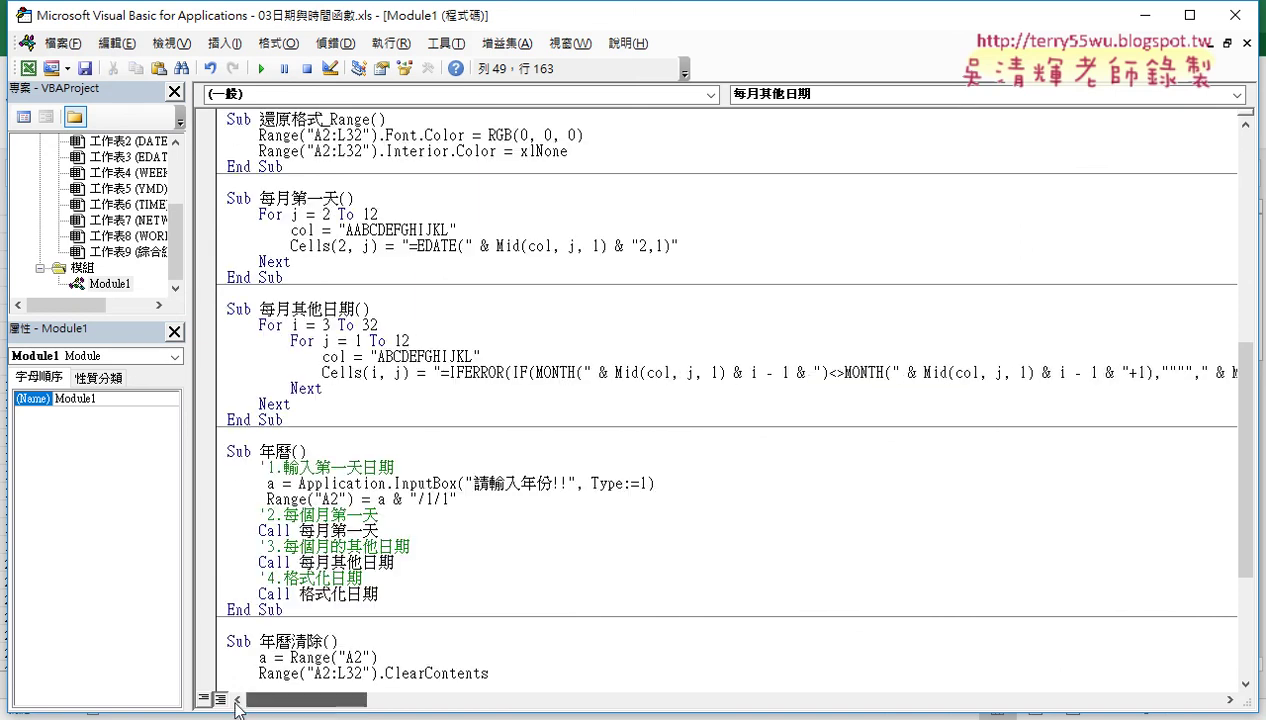
click(1235, 15)
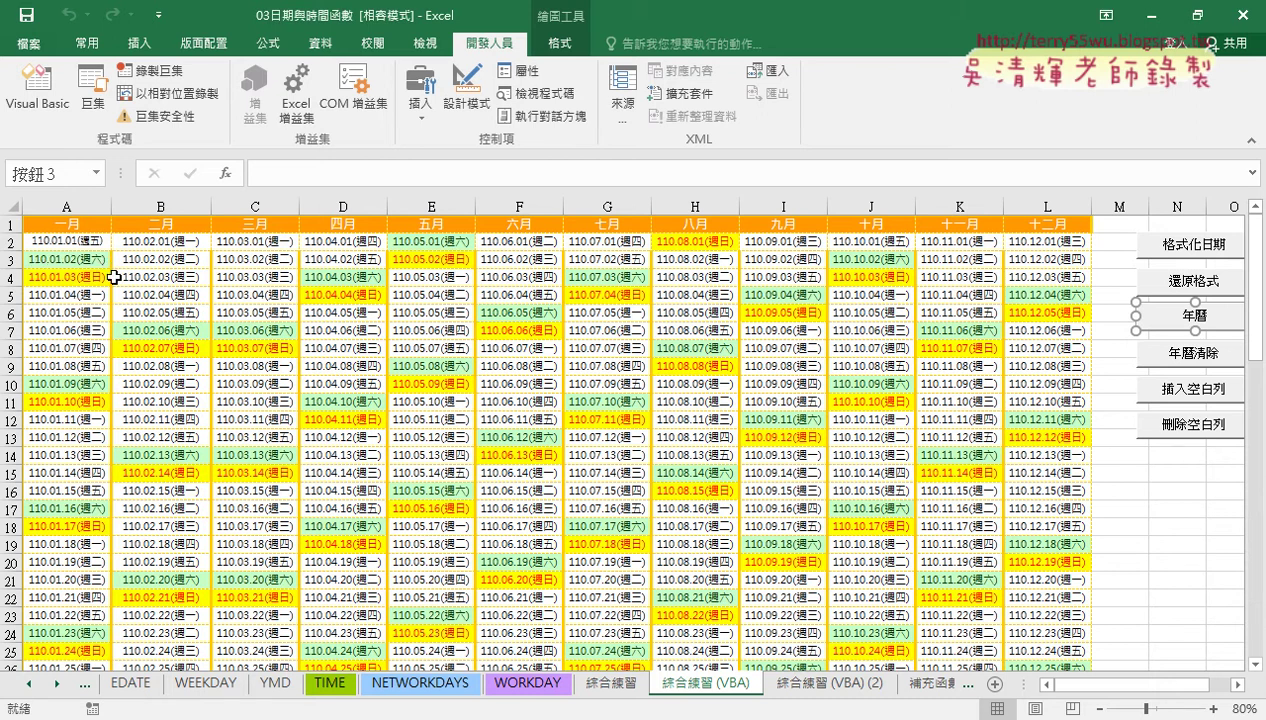
click(328, 345)
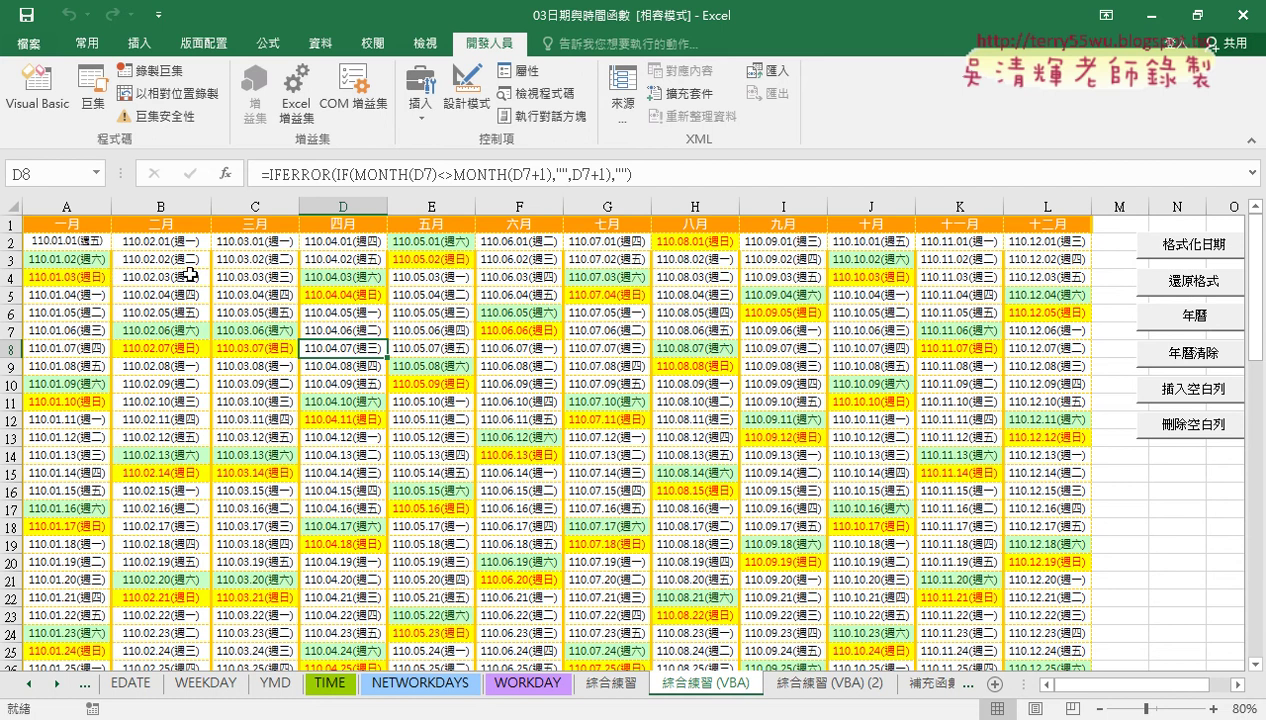
click(80, 260)
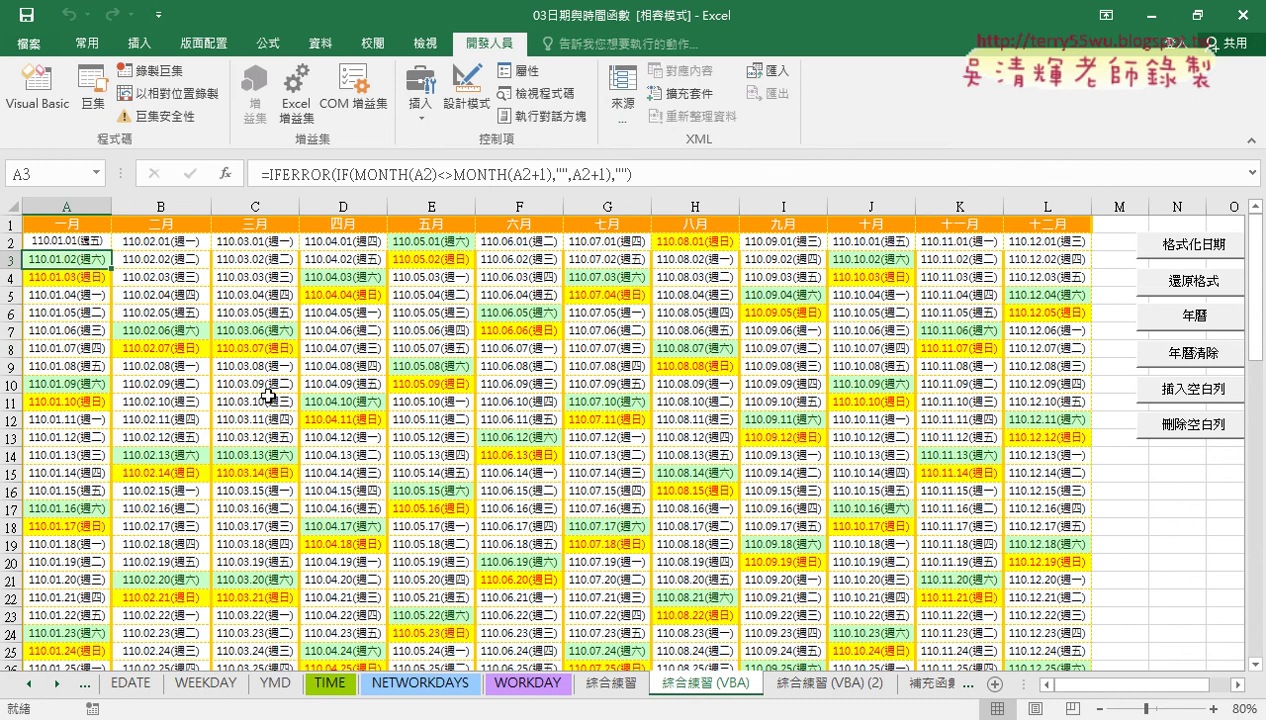
scroll(268, 396, down, 4)
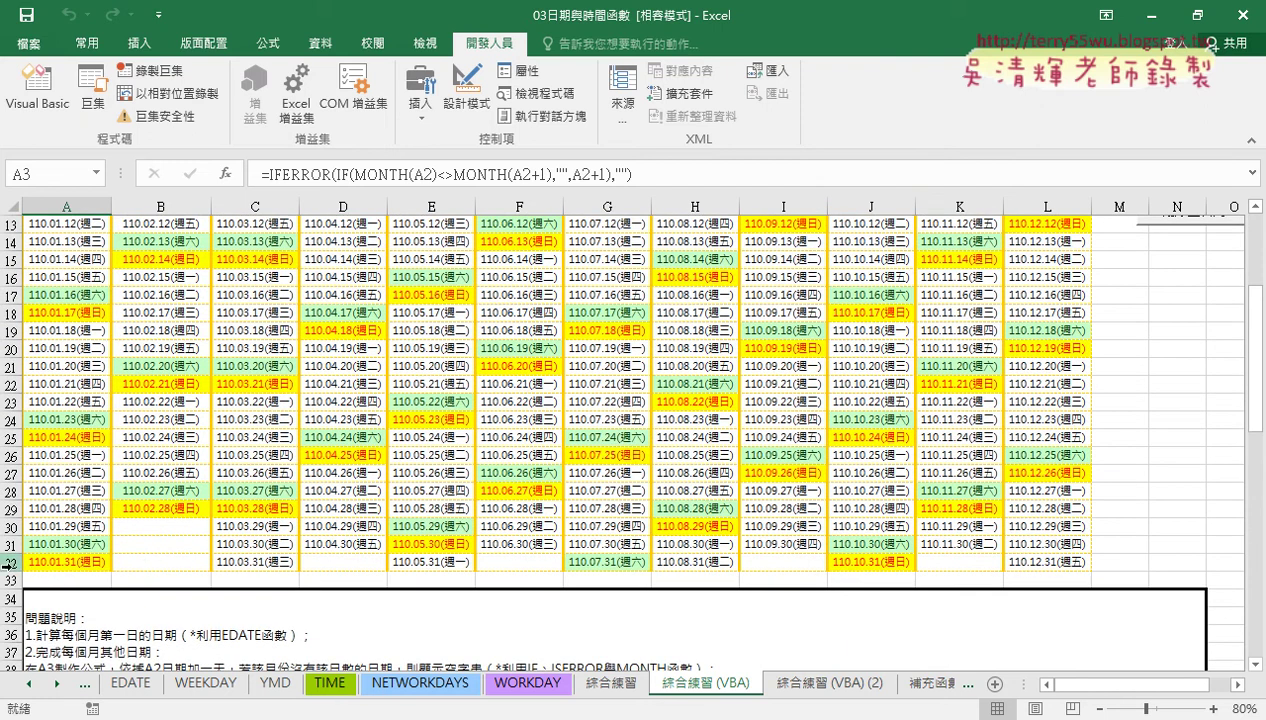
- Insert blank rows at row 33 and above rows 32, 31 and 30 of the calendar
click(10, 562)
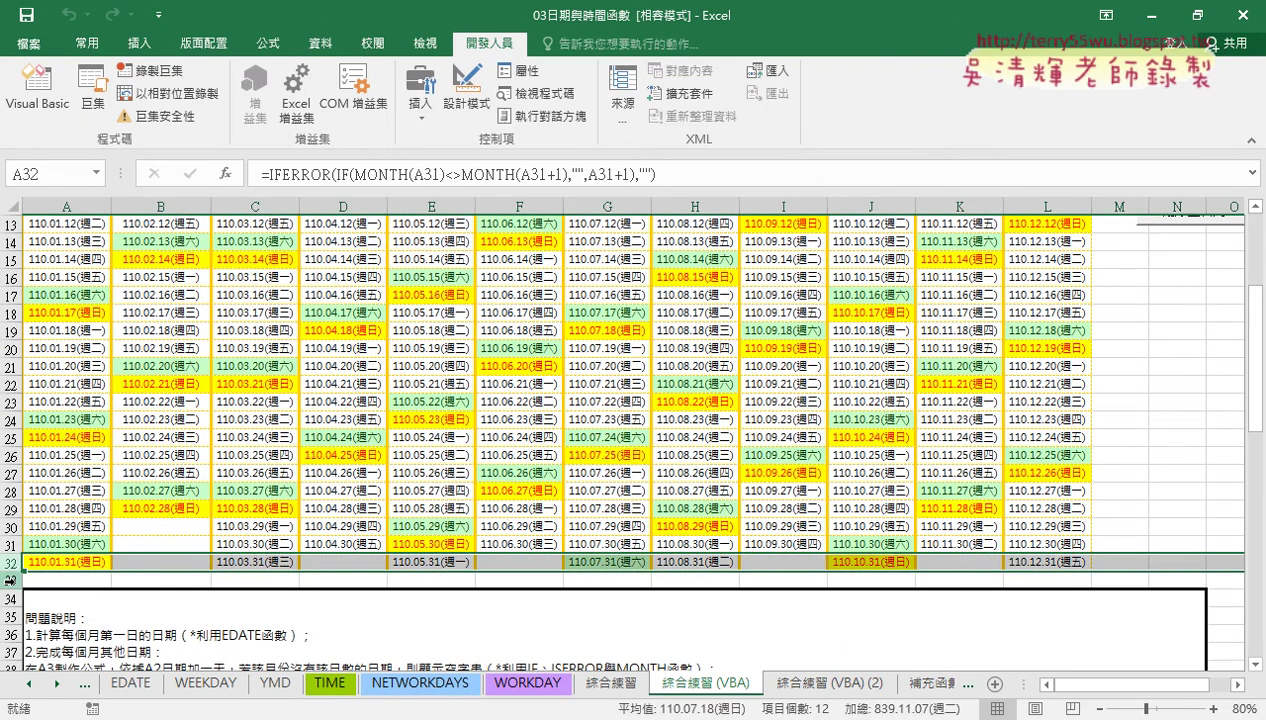
click(10, 580)
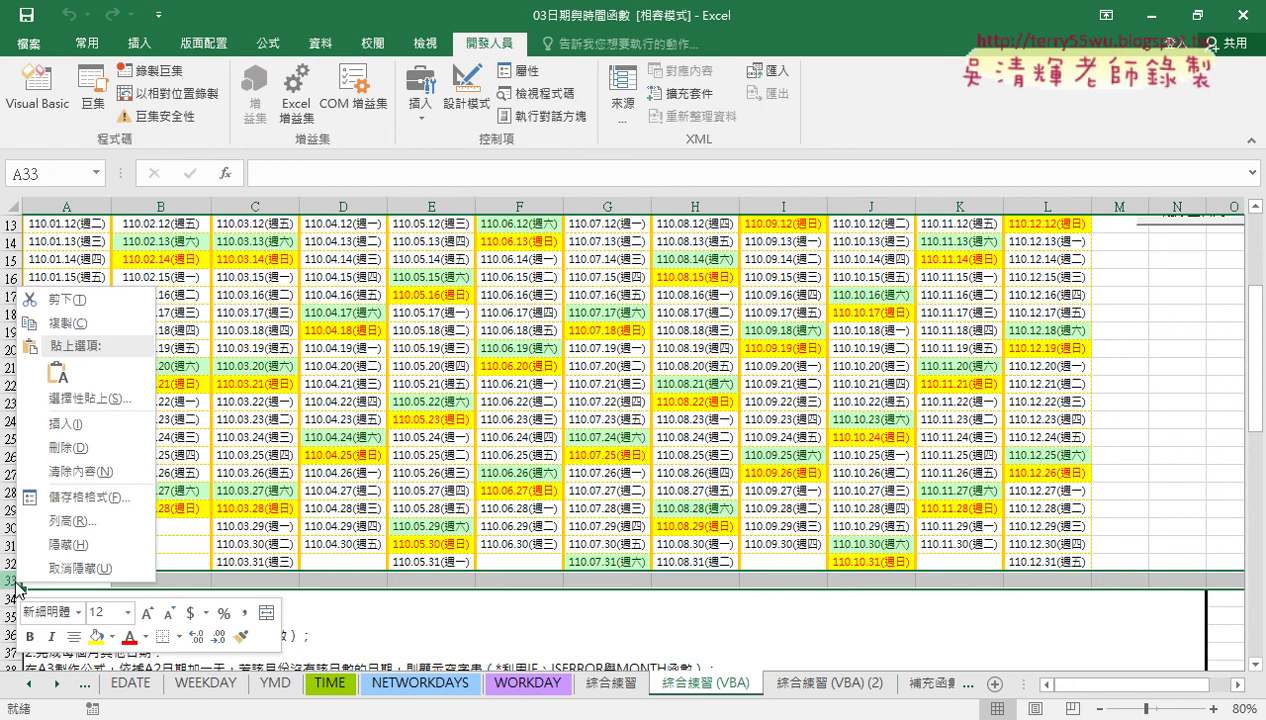
click(42, 424)
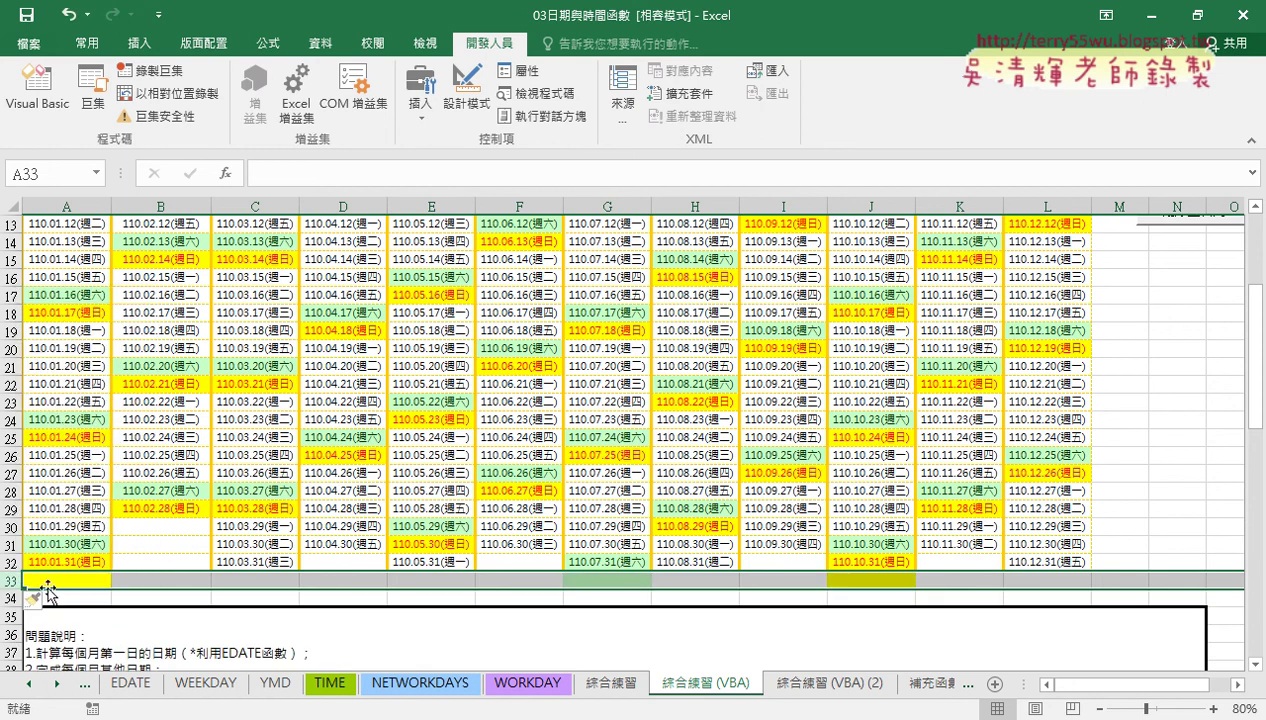
drag(47, 580, 1057, 582)
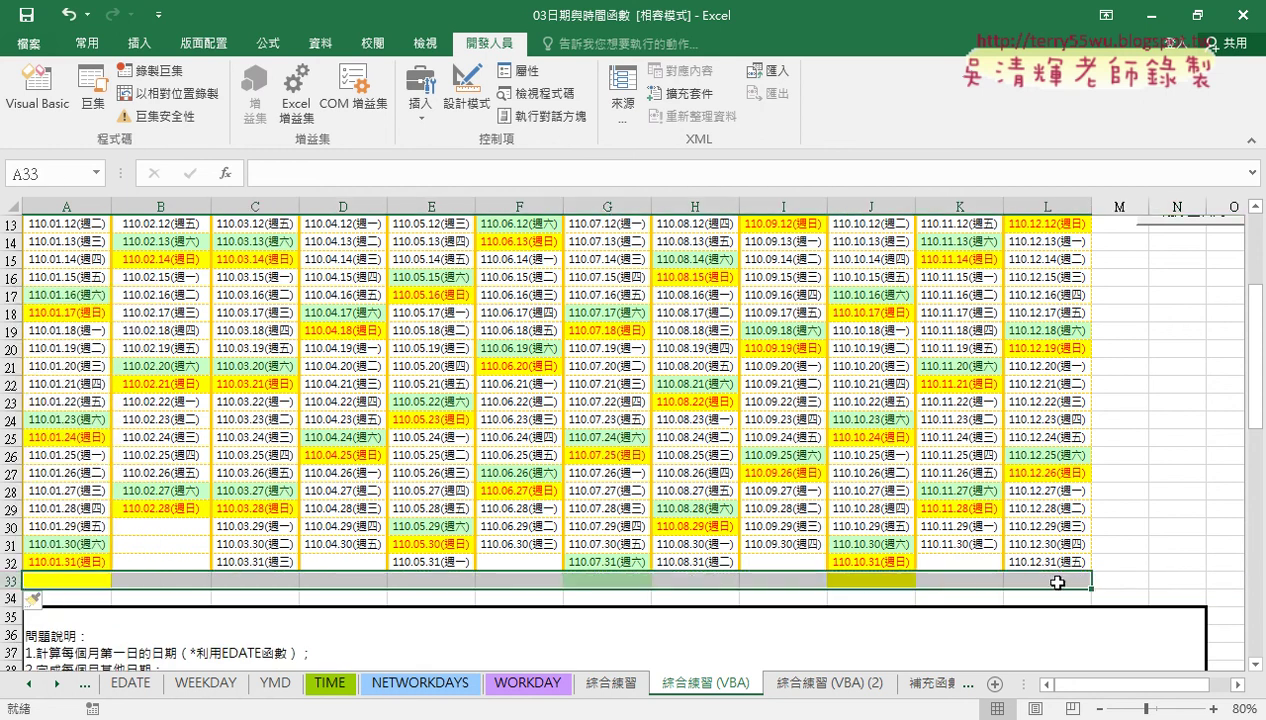
click(12, 562)
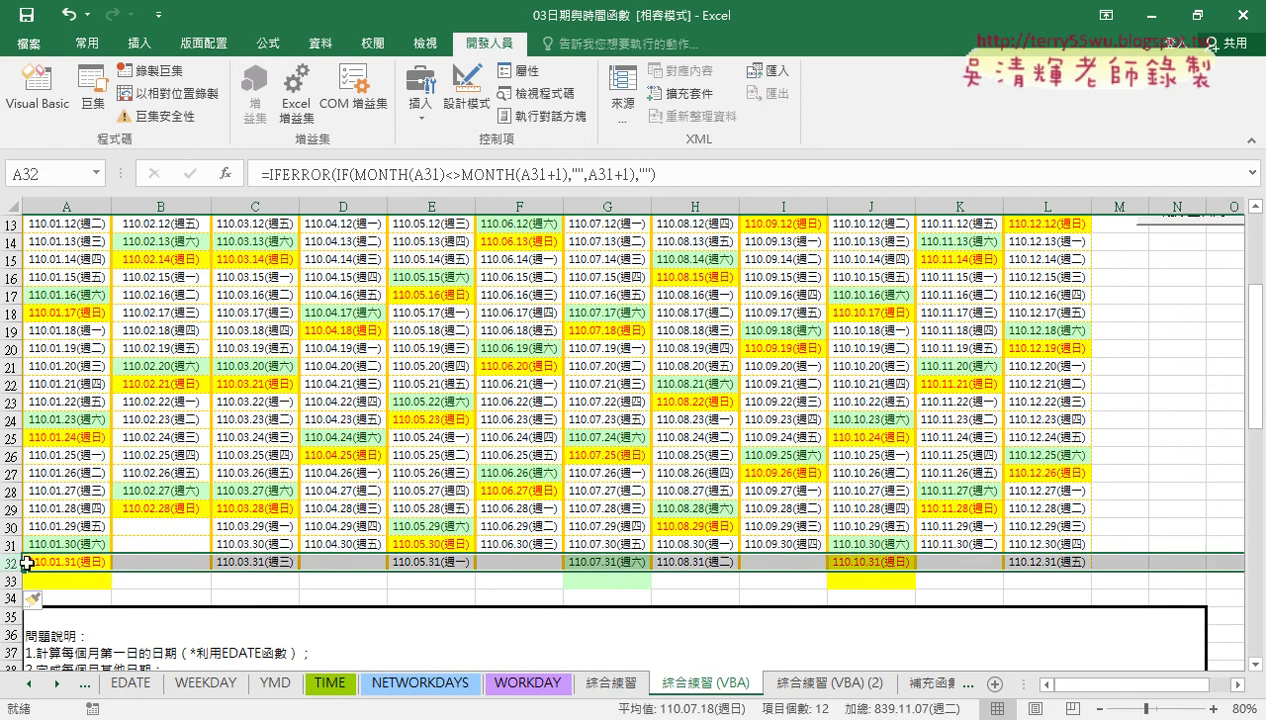
right_click(27, 563)
click(95, 403)
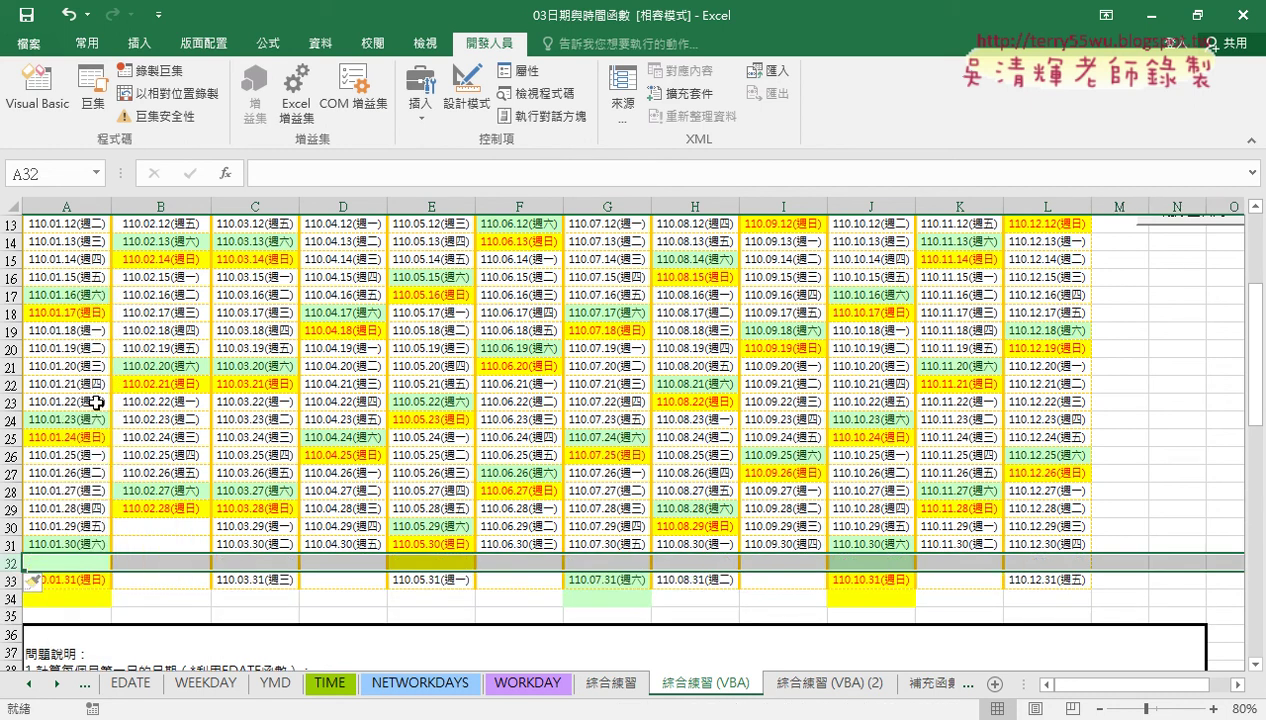
click(14, 544)
right_click(14, 544)
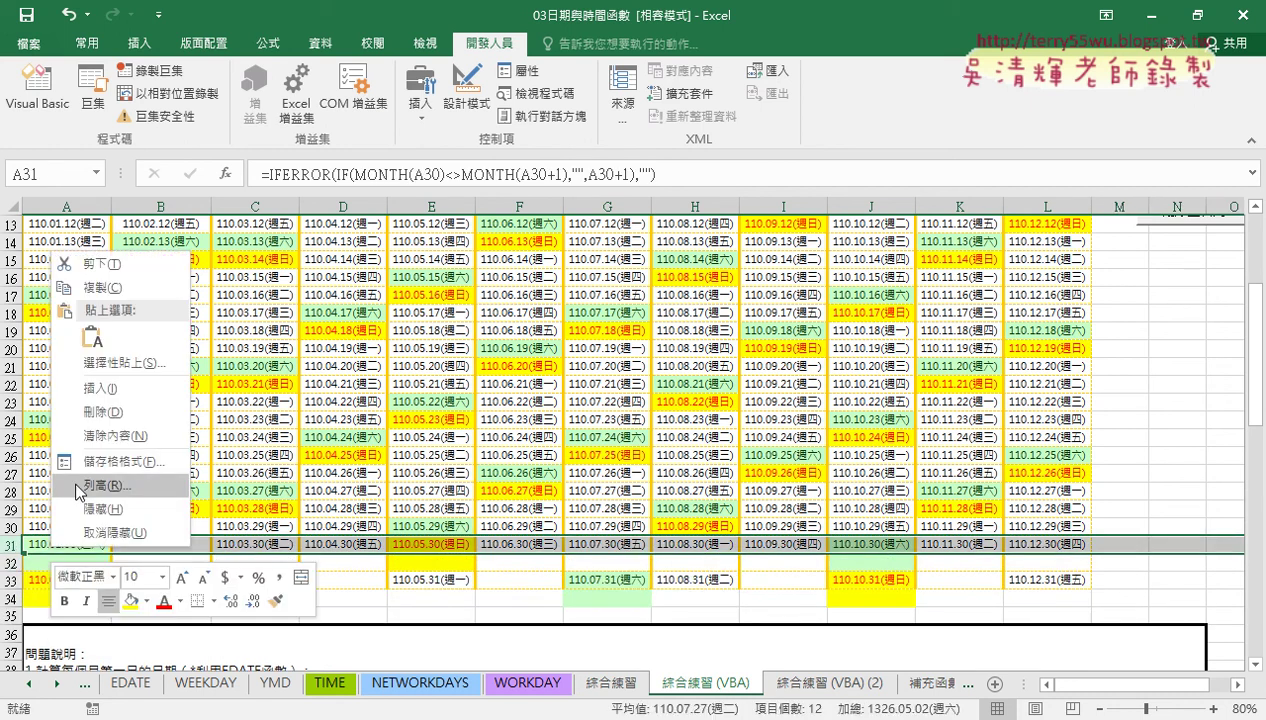
click(100, 387)
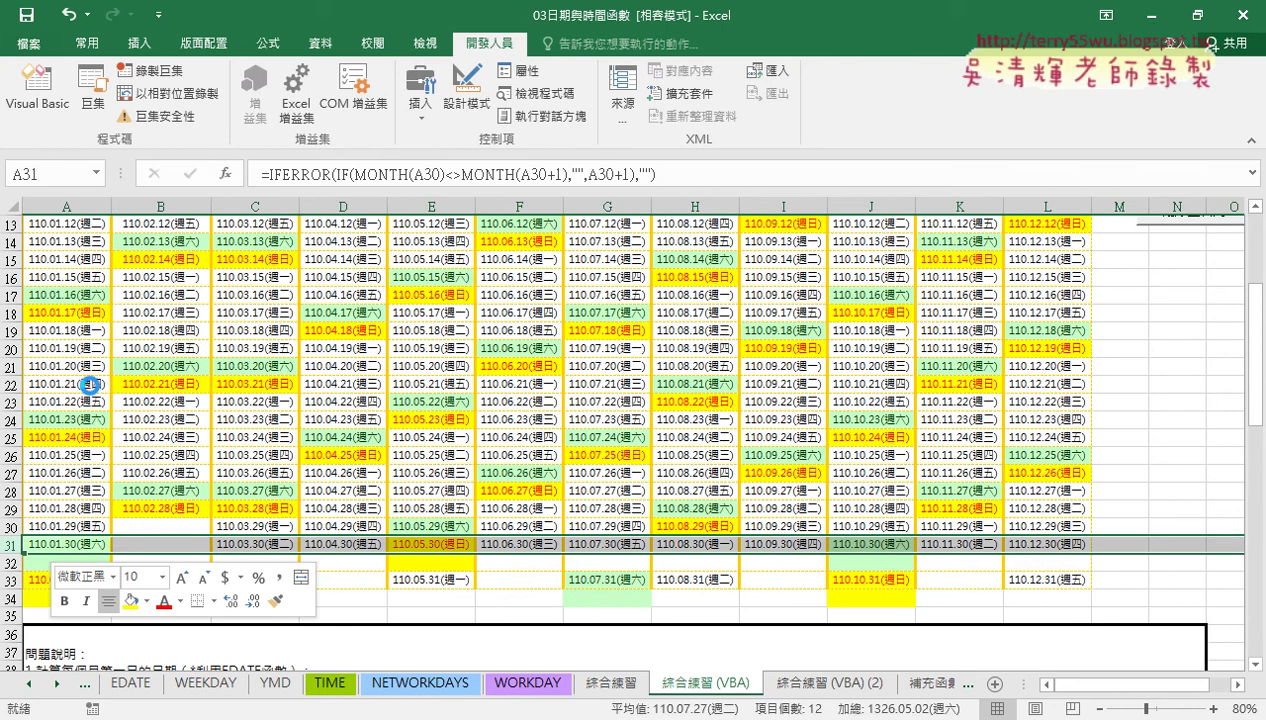
click(14, 526)
right_click(14, 526)
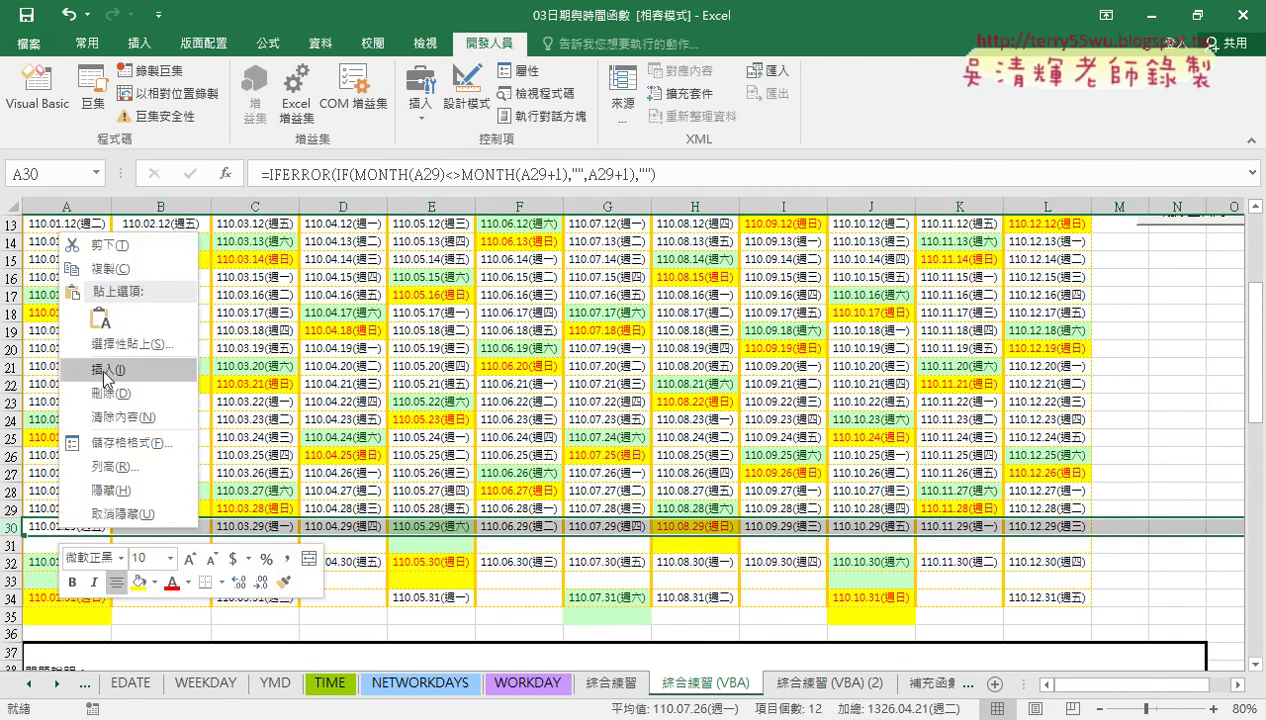
click(105, 372)
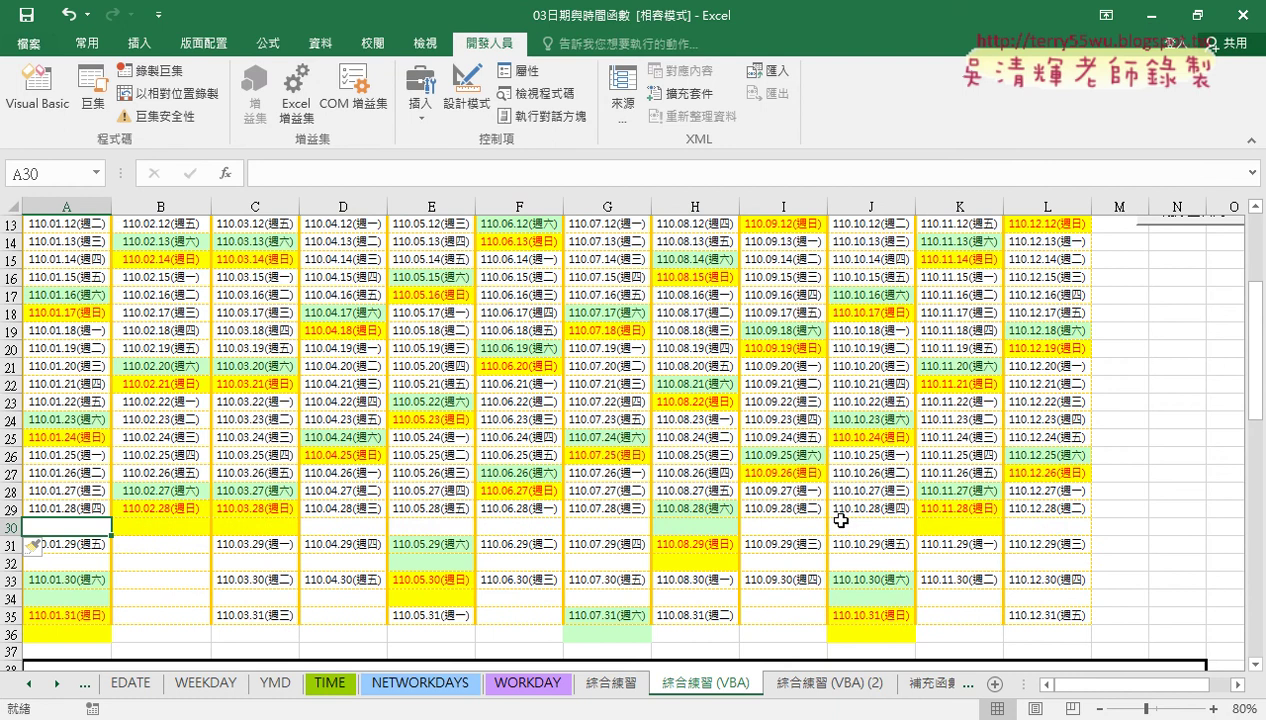
- Check cells B30 and C30 in the new blank row, then undo the inserted rows
click(172, 528)
click(252, 524)
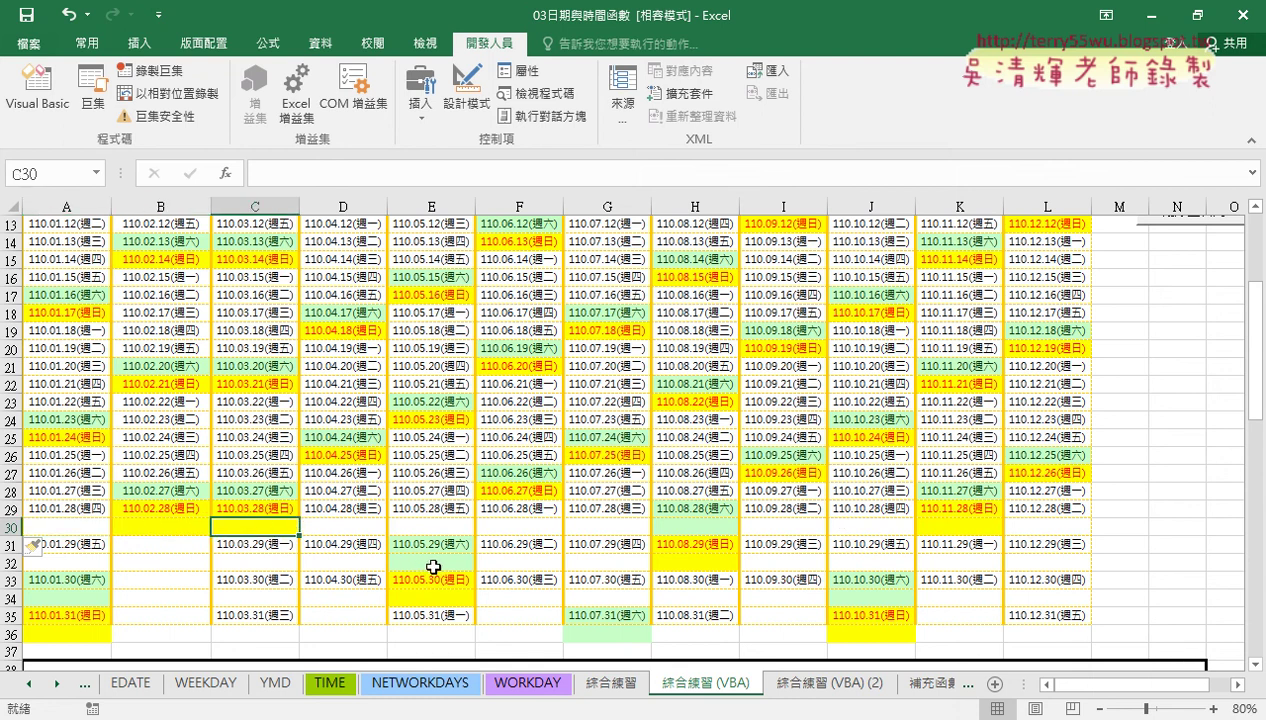
key(ctrl+q)
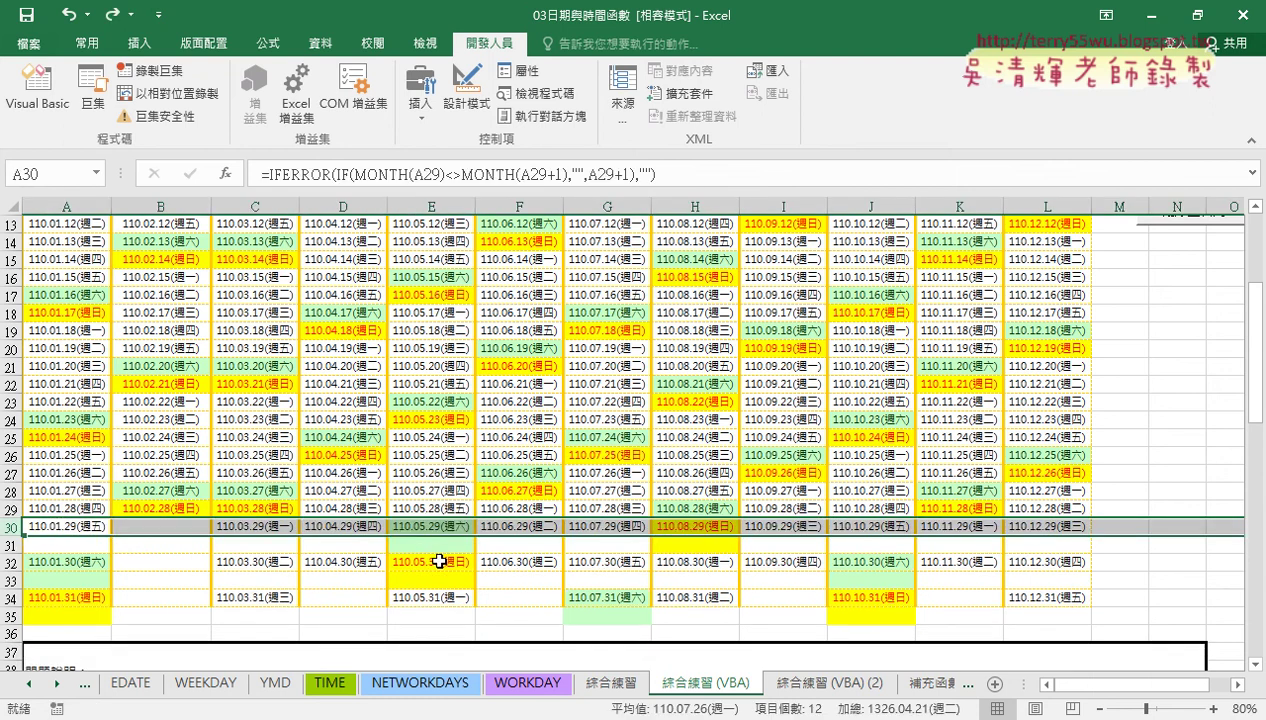
key(ctrl+q)
key(ctrl+q)
key(ctrl+q)
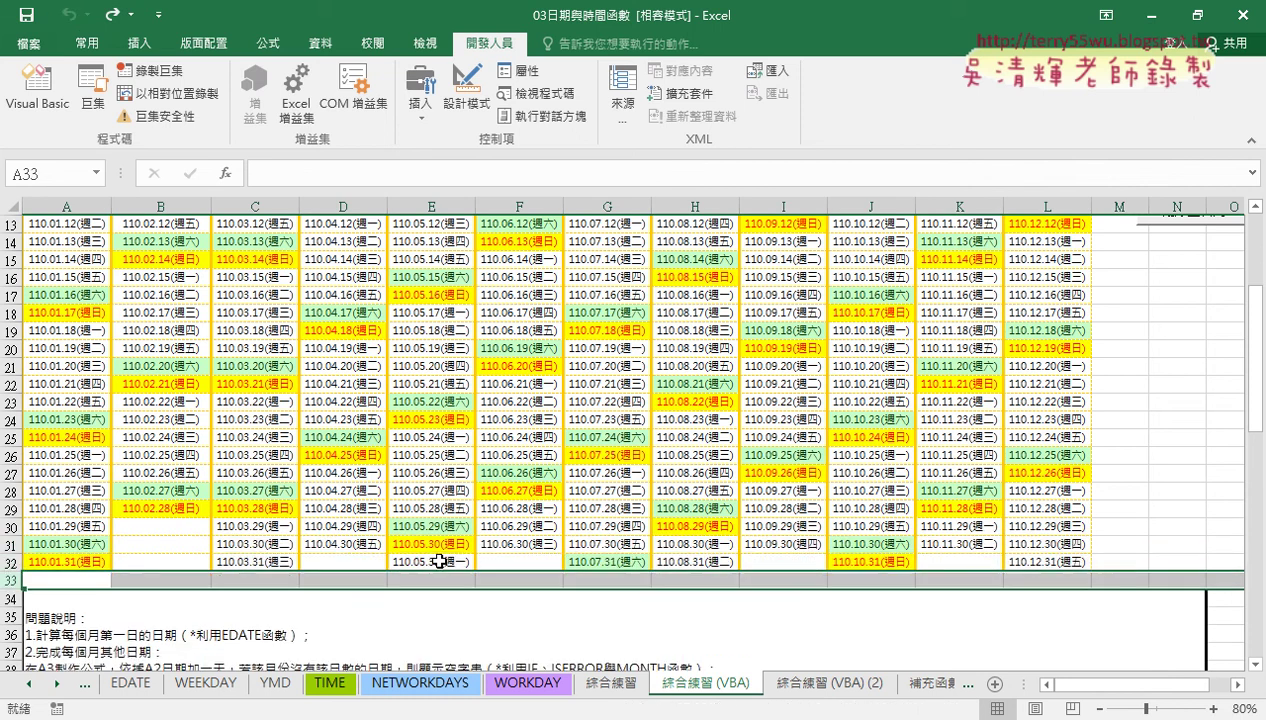
- On the 綜合練習 (VBA) (2) sheet, highlight weekend dates with the 格式化日期 button
click(811, 688)
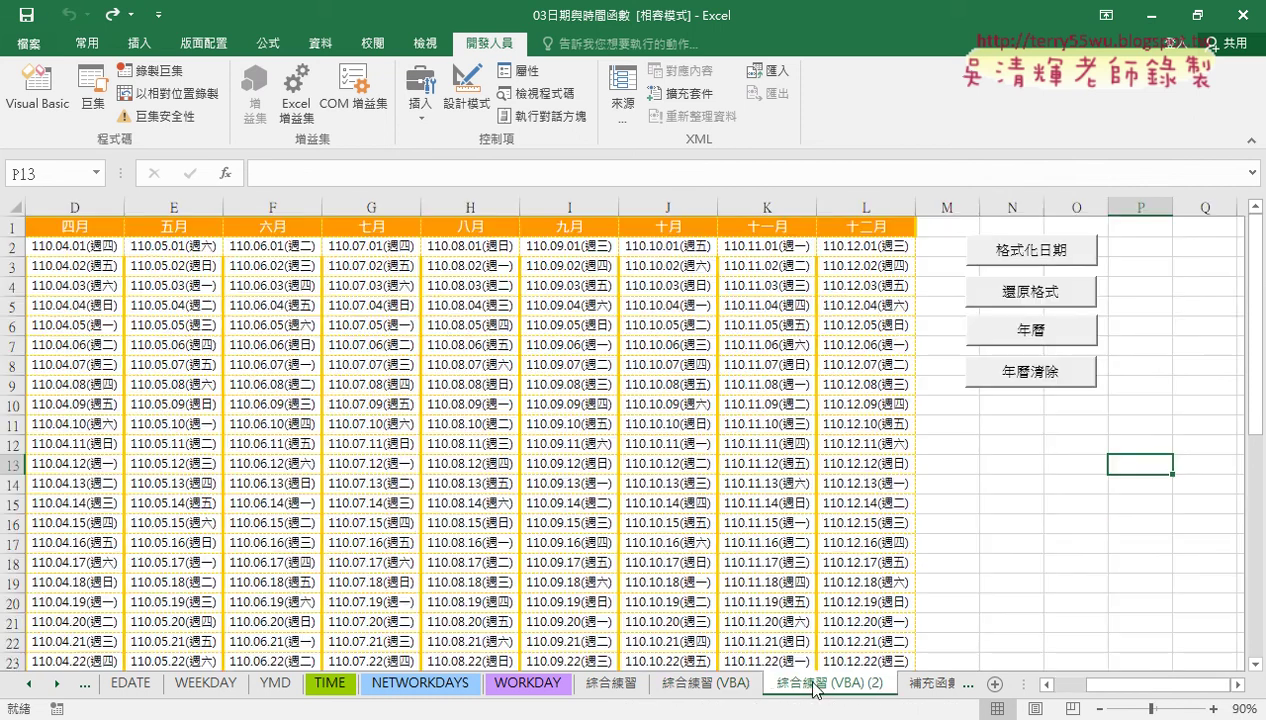
click(1030, 252)
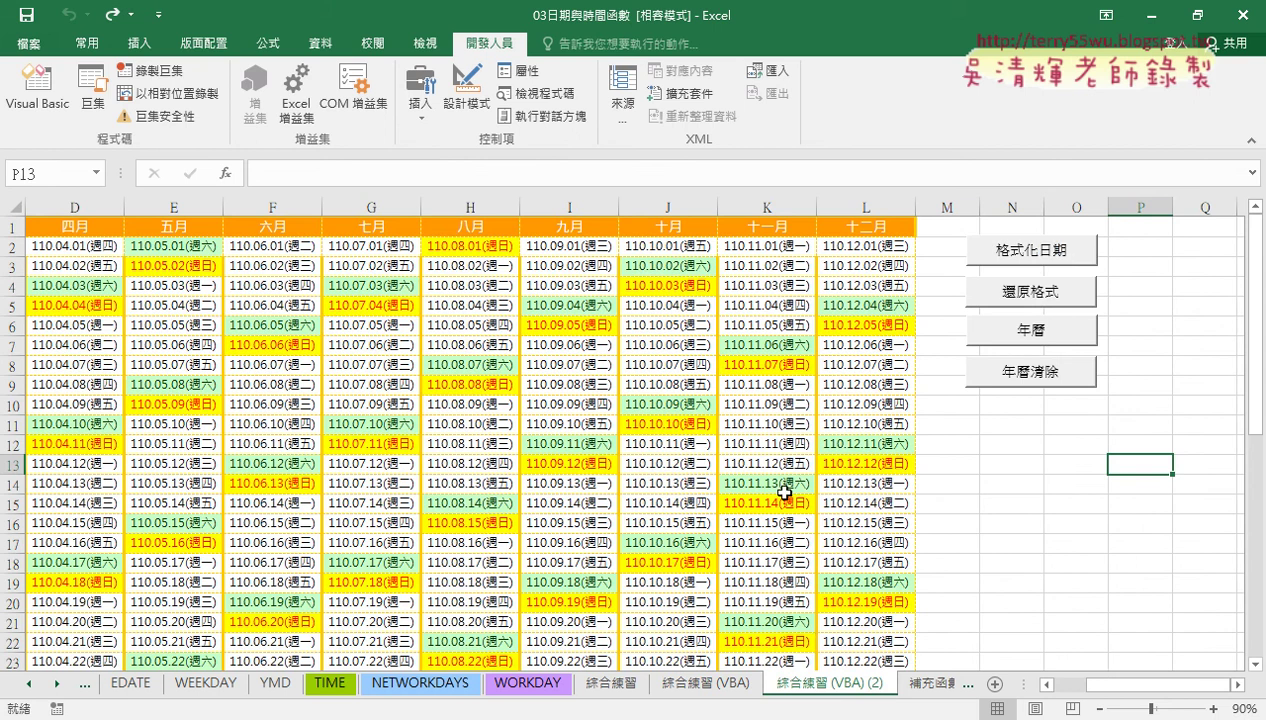
scroll(233, 567, down, 7)
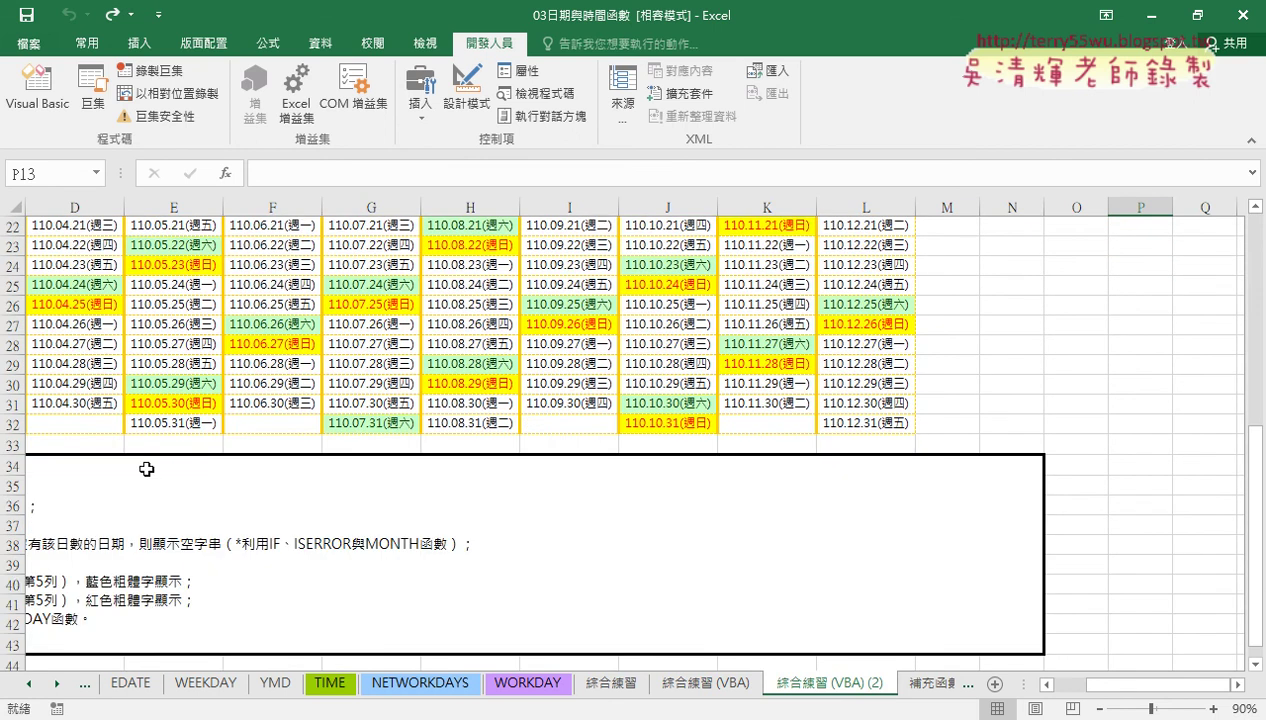
- Insert a blank row 32 above the 31st-day dates and check cells F32 and E32
click(16, 430)
right_click(70, 421)
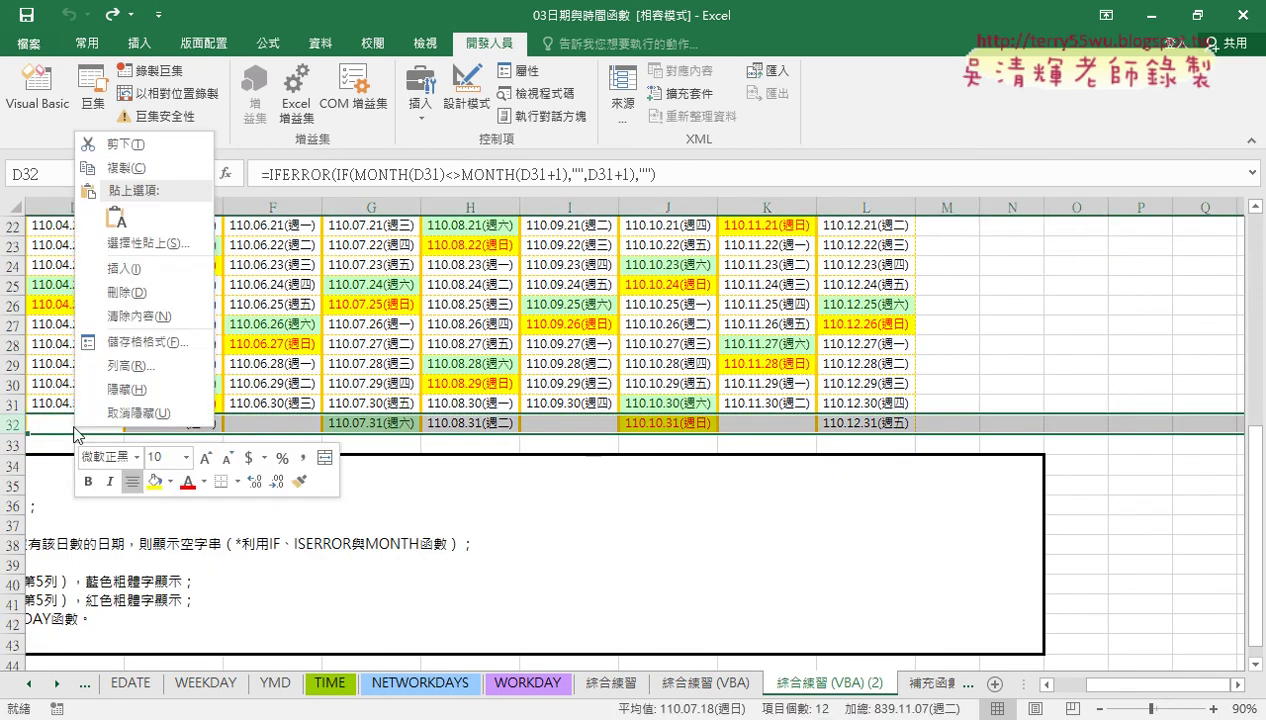
click(125, 268)
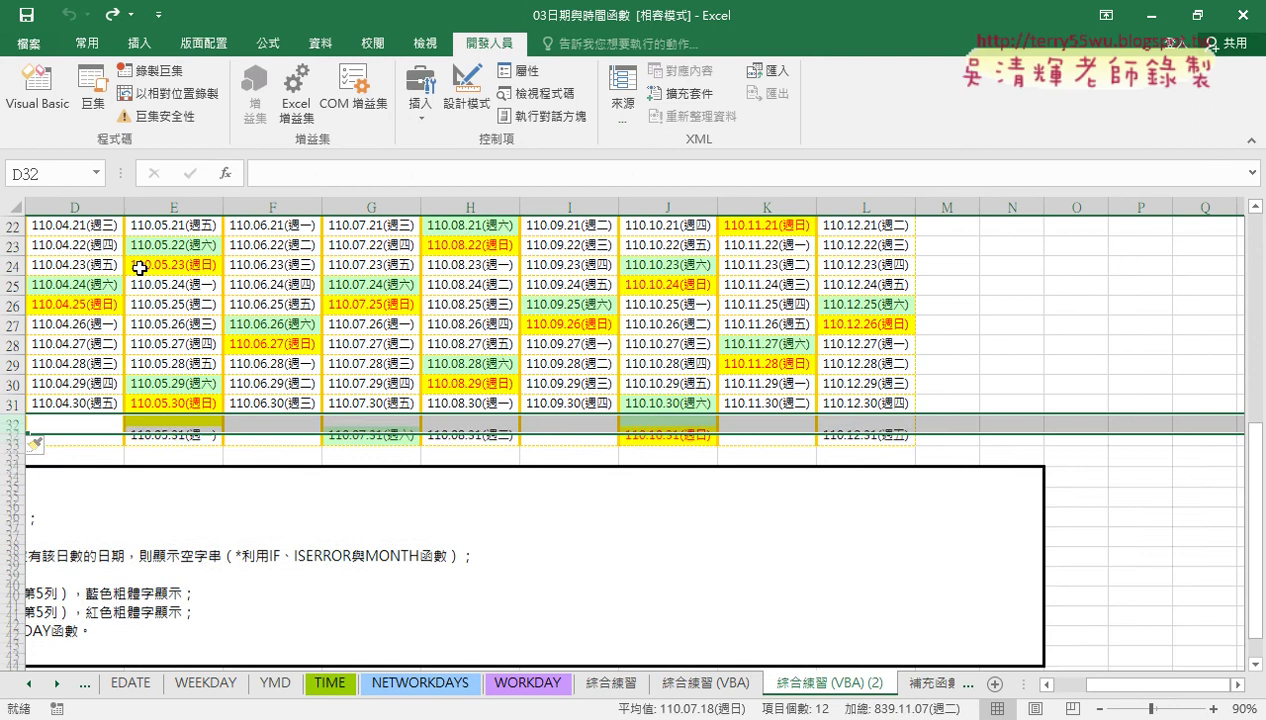
click(298, 429)
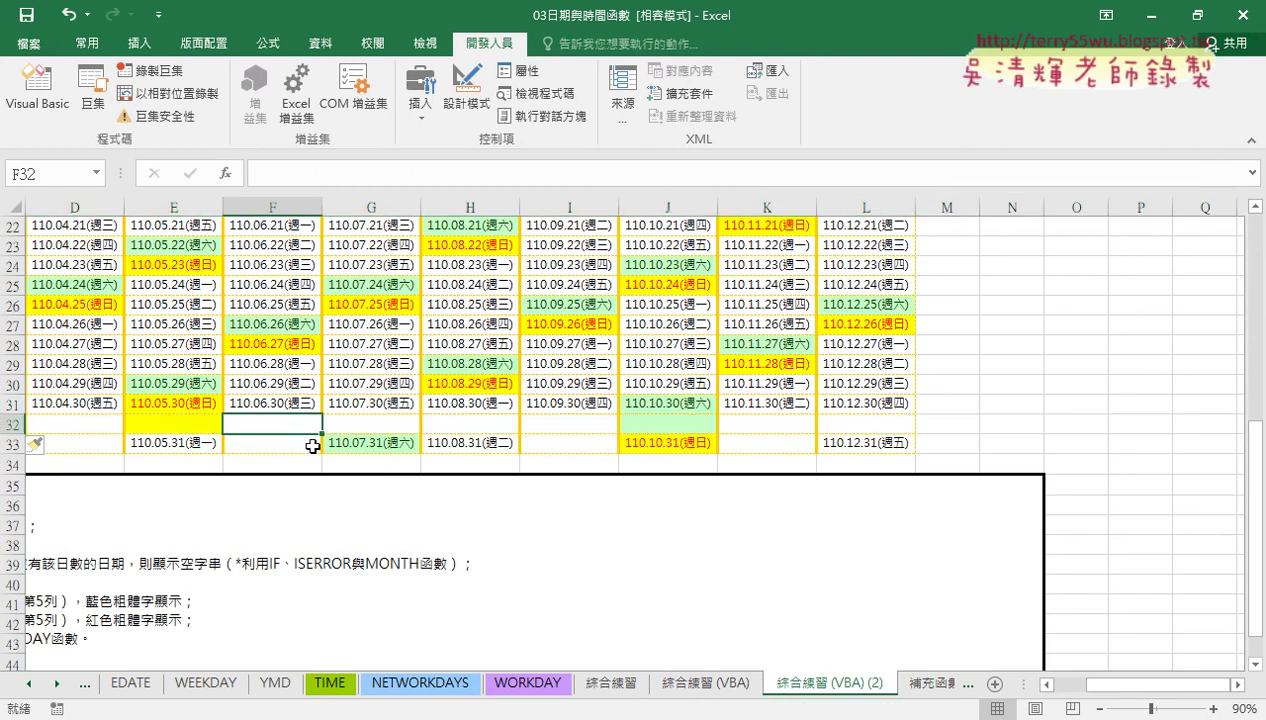
click(196, 426)
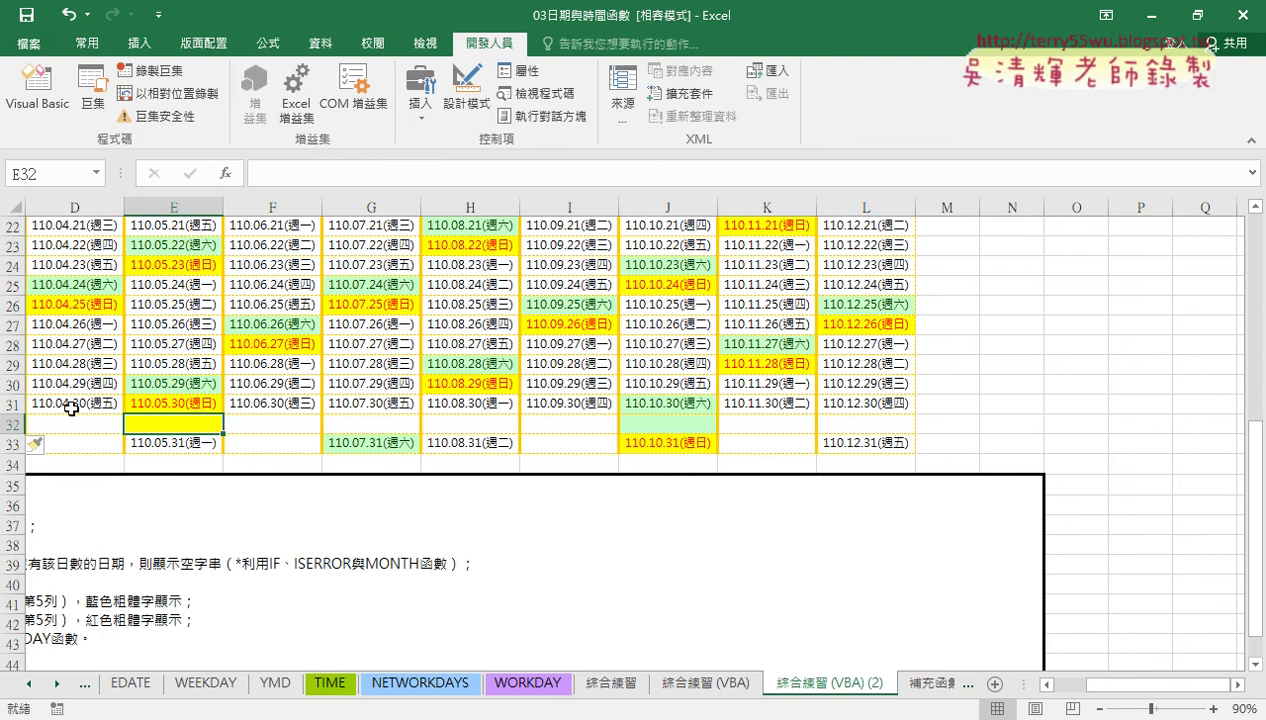
click(13, 403)
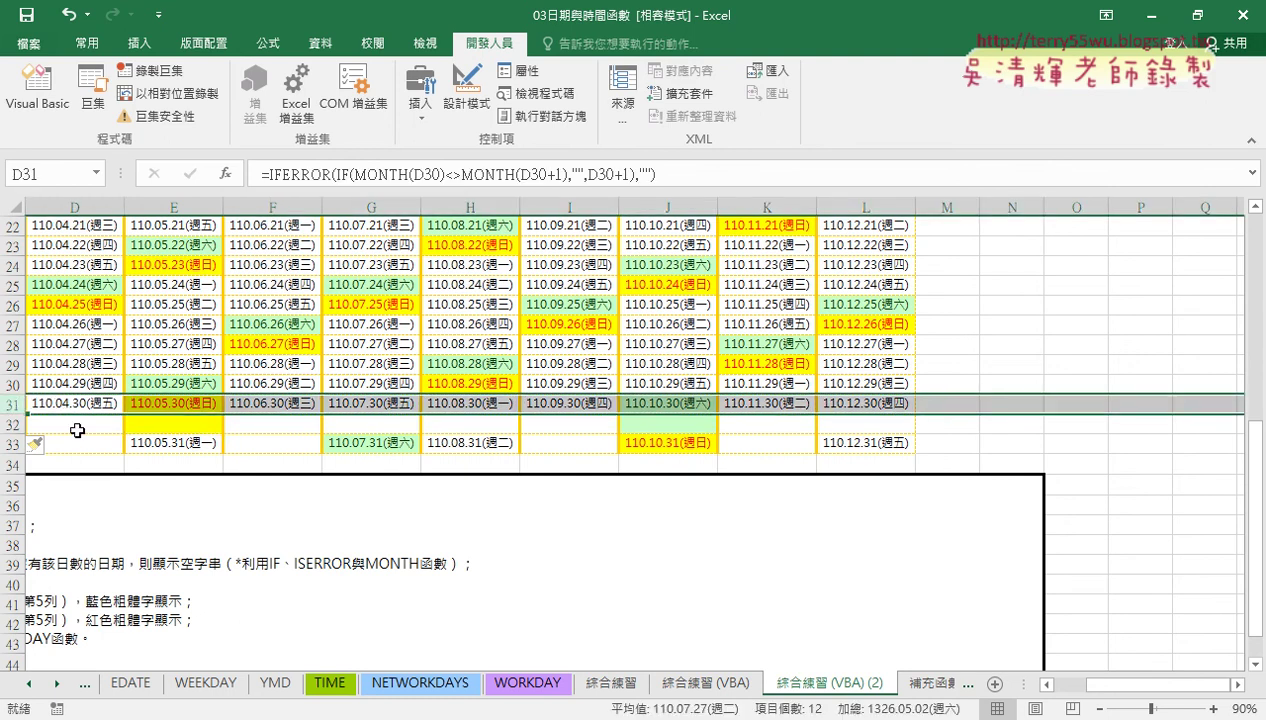
scroll(117, 471, up, 4)
scroll(117, 471, up, 3)
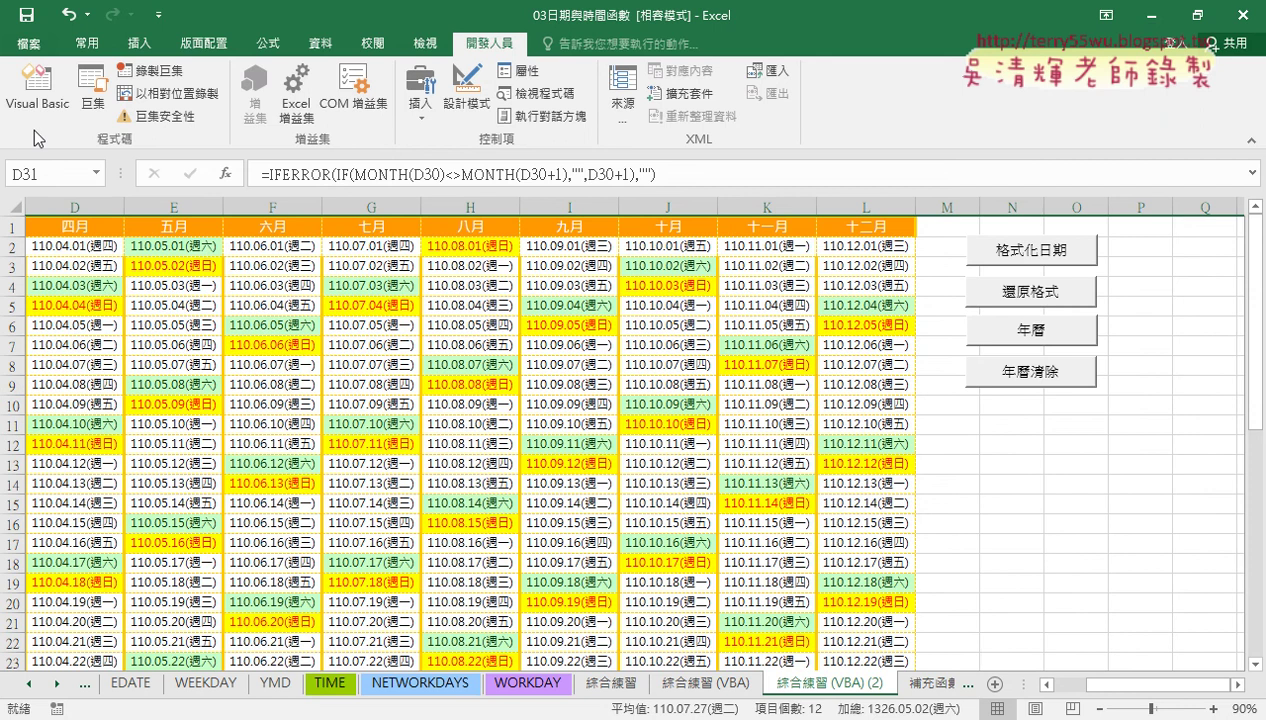
- Back on the 綜合練習 (VBA) sheet, run 插入空白列 to add blank rows between dates
click(734, 690)
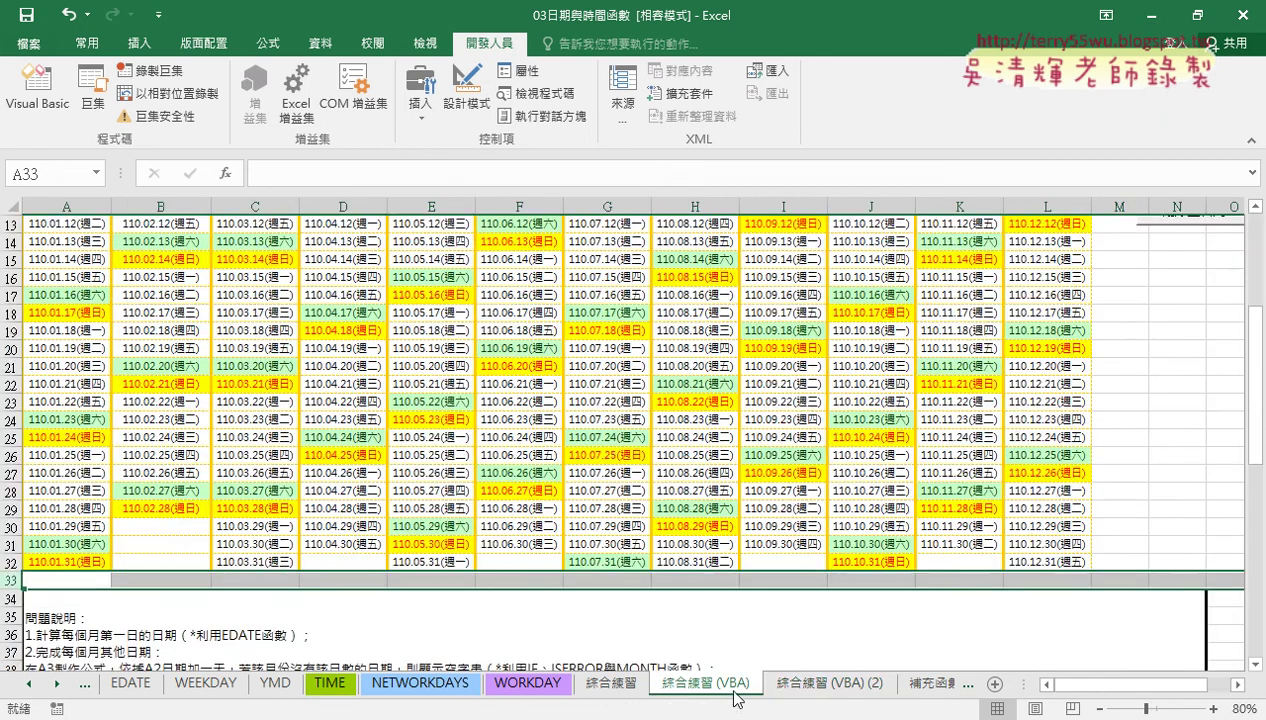
scroll(990, 460, up, 5)
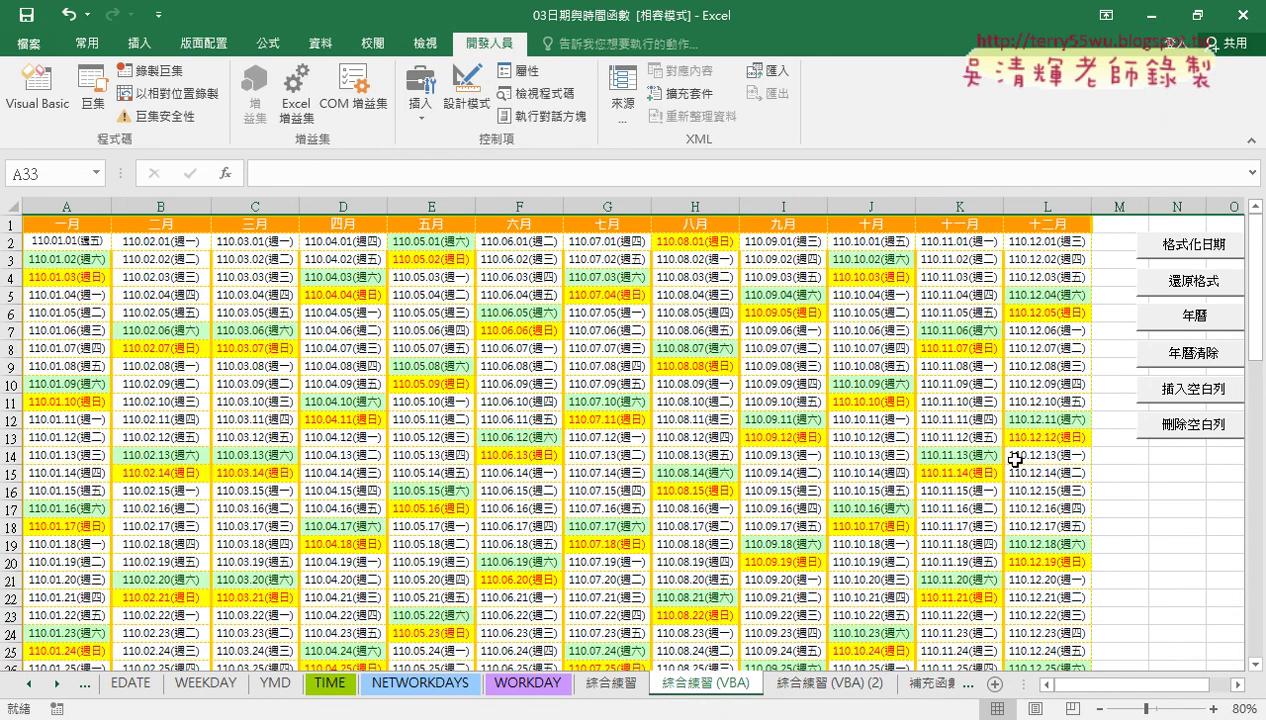
click(1202, 393)
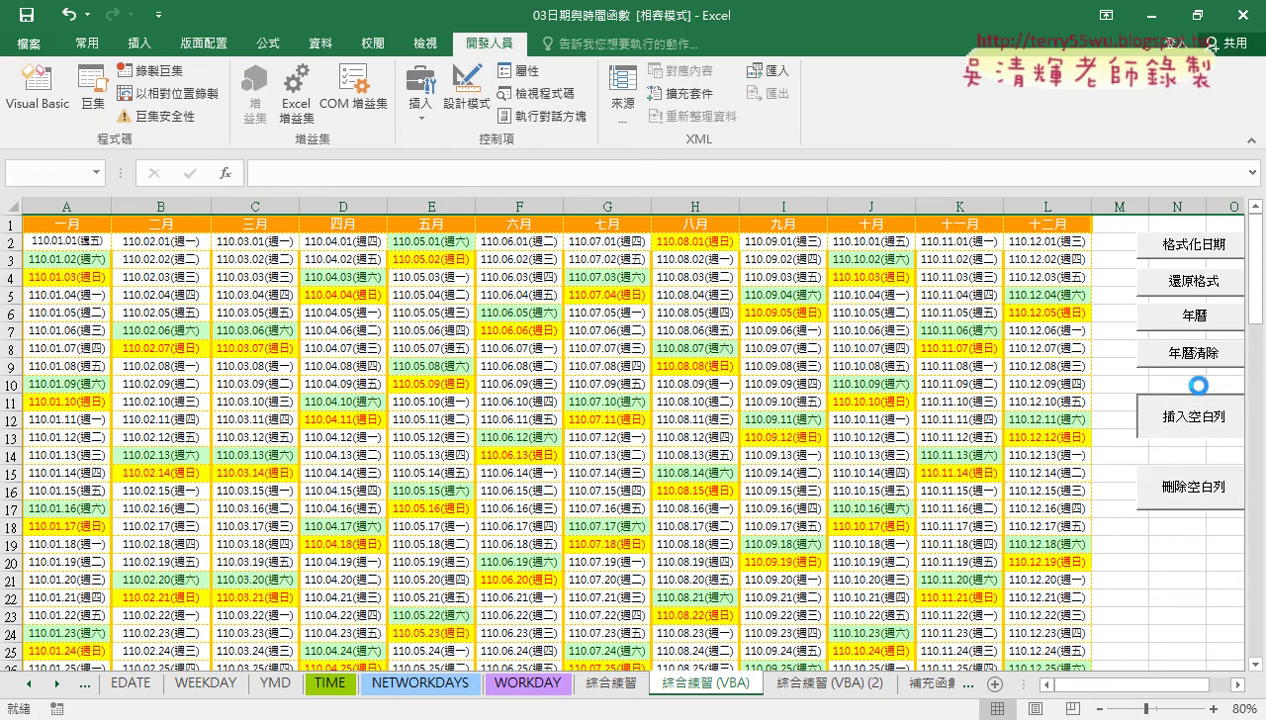
- Inspect cells A57, A59, B58 and B59 to verify the inserted blank rows
scroll(565, 339, down, 3)
scroll(565, 418, down, 6)
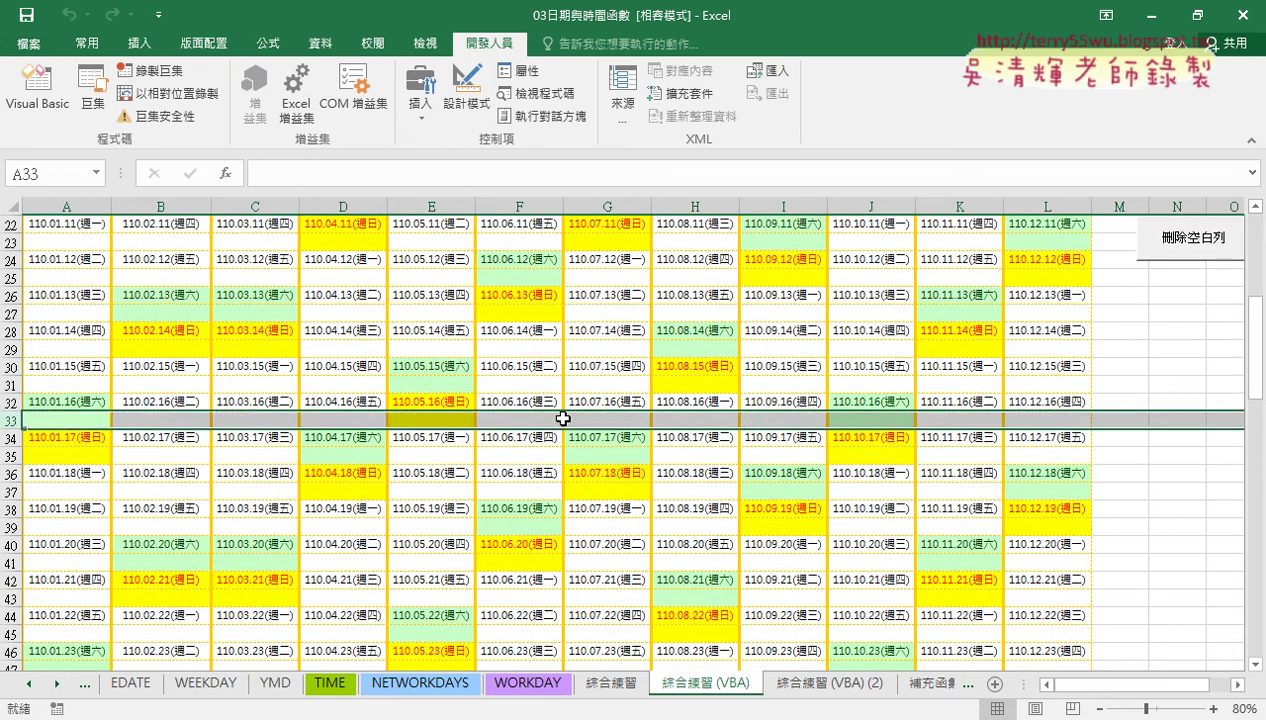
scroll(565, 418, down, 3)
scroll(558, 423, down, 2)
click(78, 522)
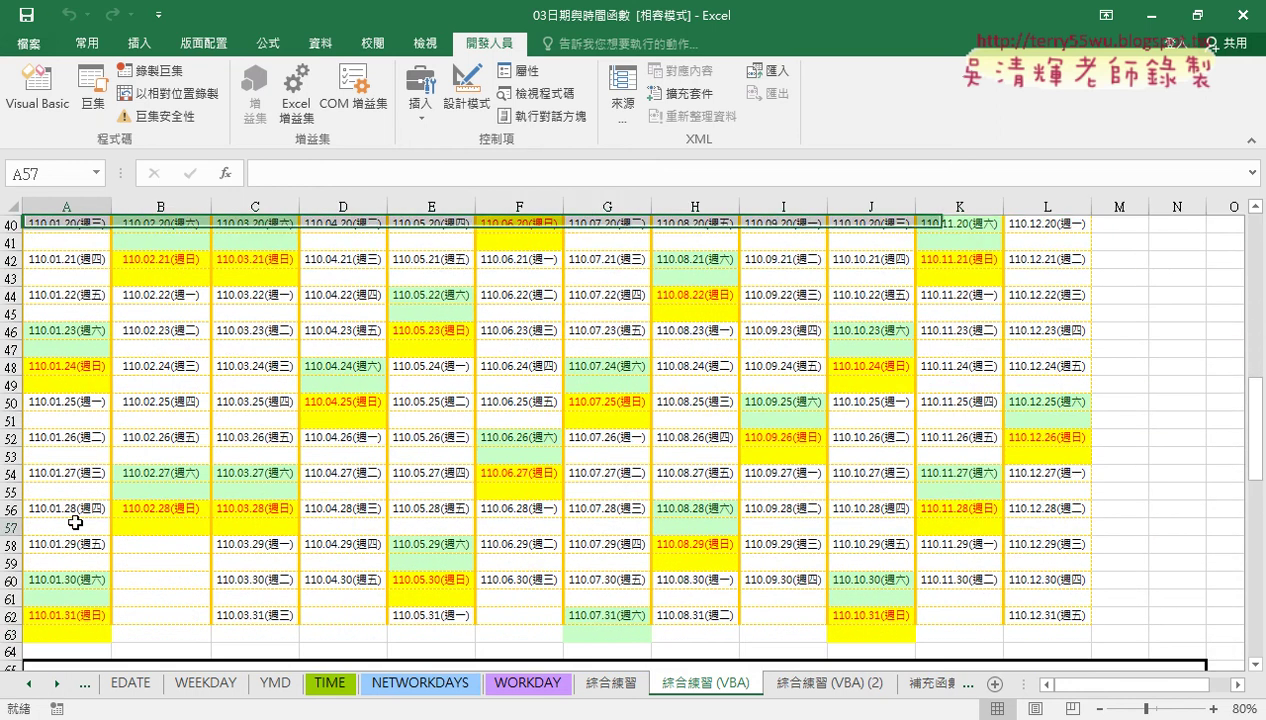
click(73, 560)
click(145, 560)
click(155, 548)
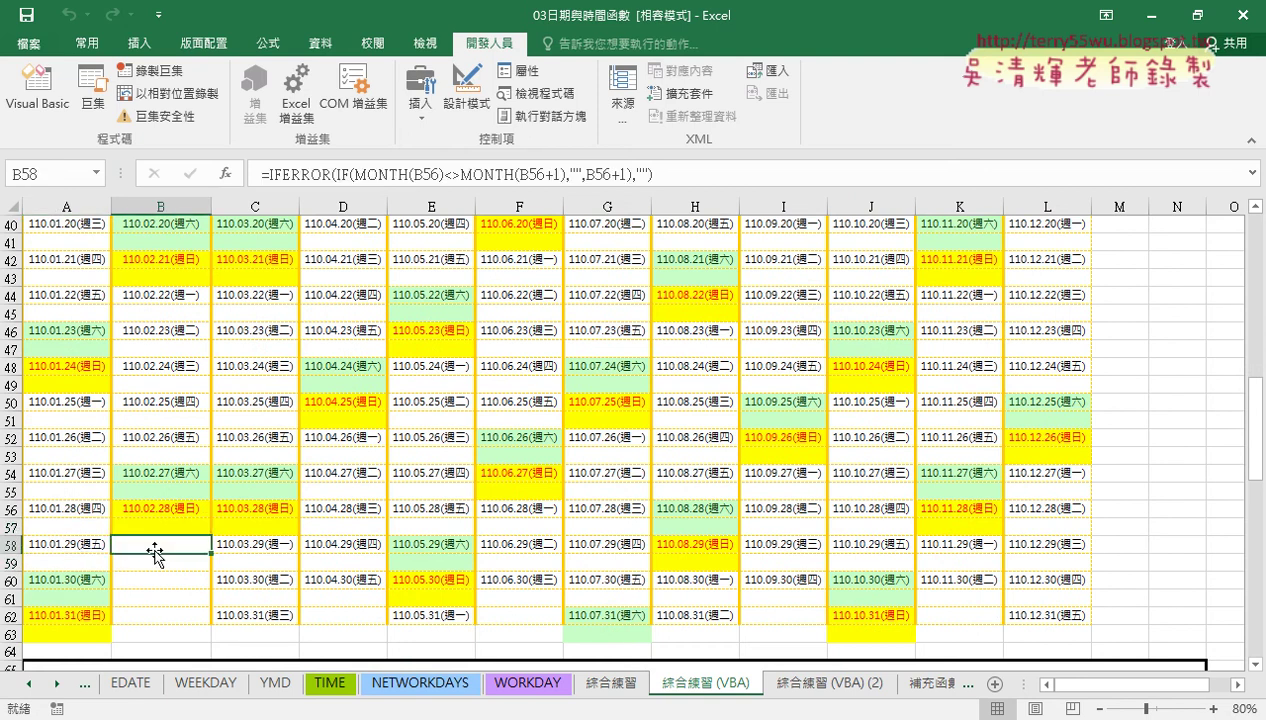
click(205, 562)
scroll(255, 564, up, 6)
scroll(255, 564, up, 7)
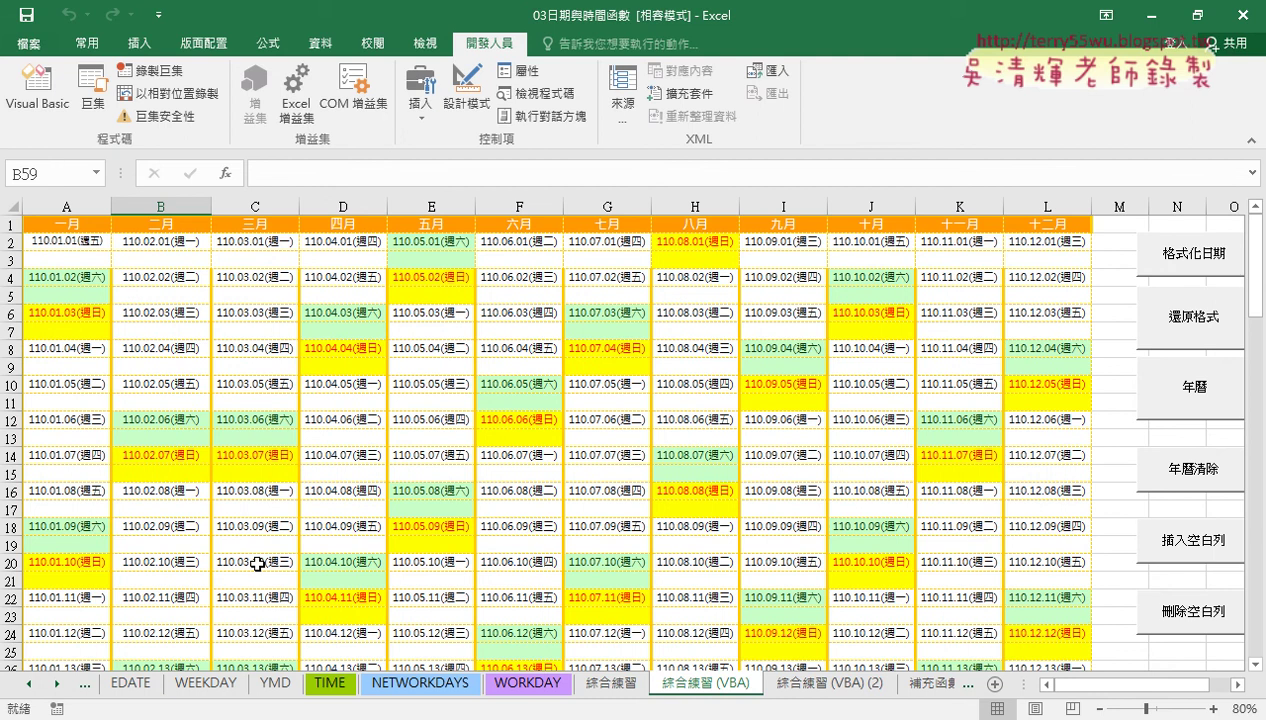
- Run the 刪除空白列 button, then scroll to confirm dates like 110.01.30 sit in consecutive rows
click(1174, 616)
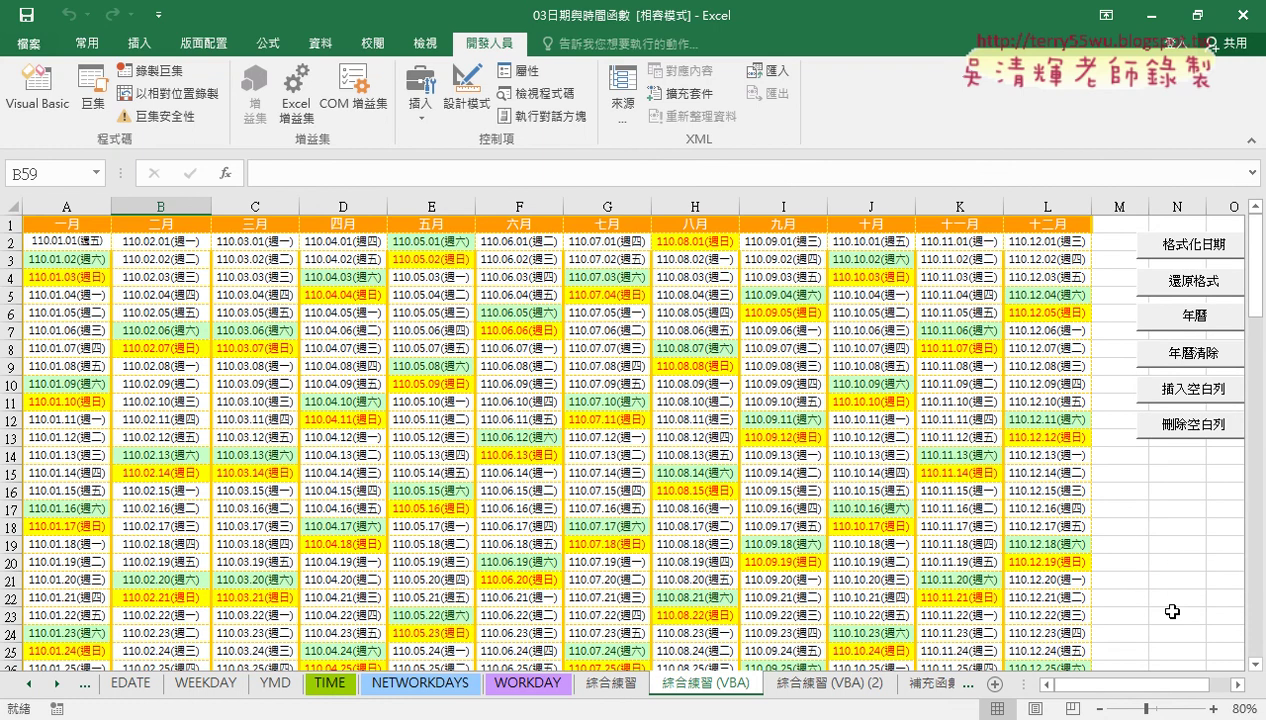
scroll(1172, 611, down, 1)
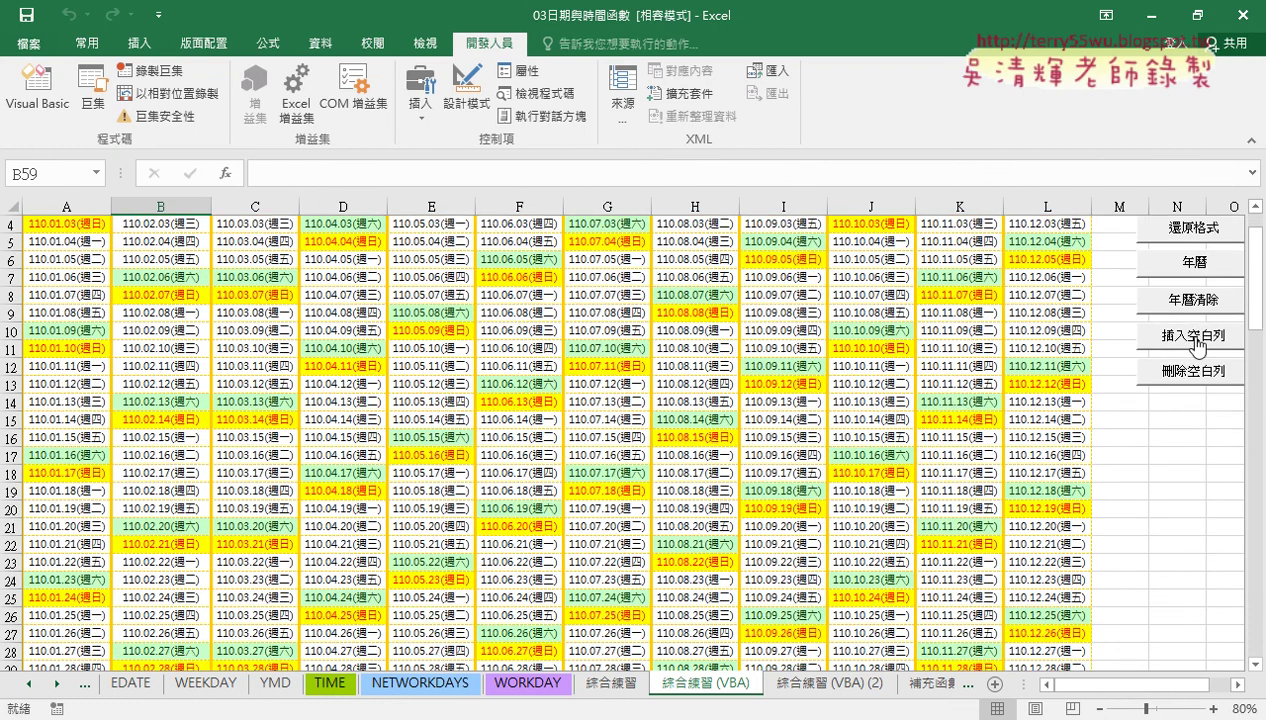
scroll(1198, 502, down, 2)
scroll(1198, 502, up, 1)
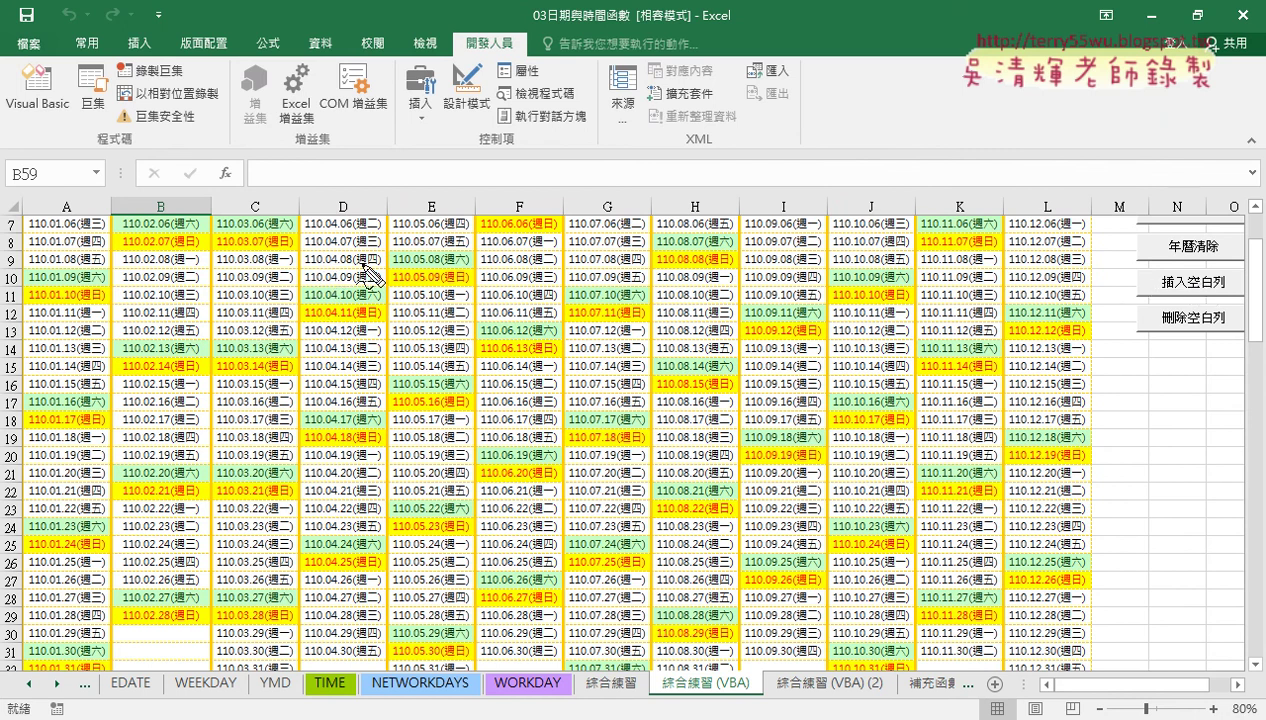
mouse_move(370, 256)
mouse_down()
mouse_move(372, 345)
mouse_move(452, 296)
mouse_move(522, 288)
mouse_move(538, 340)
mouse_up()
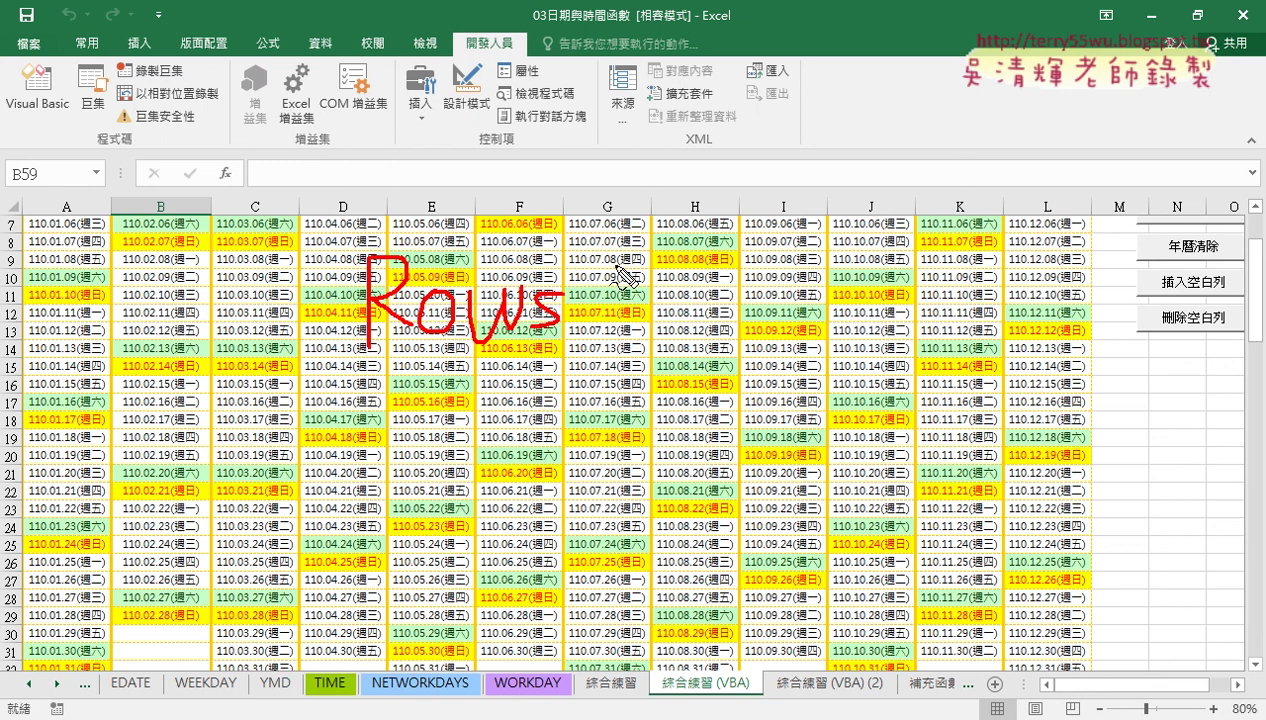
drag(627, 264, 606, 353)
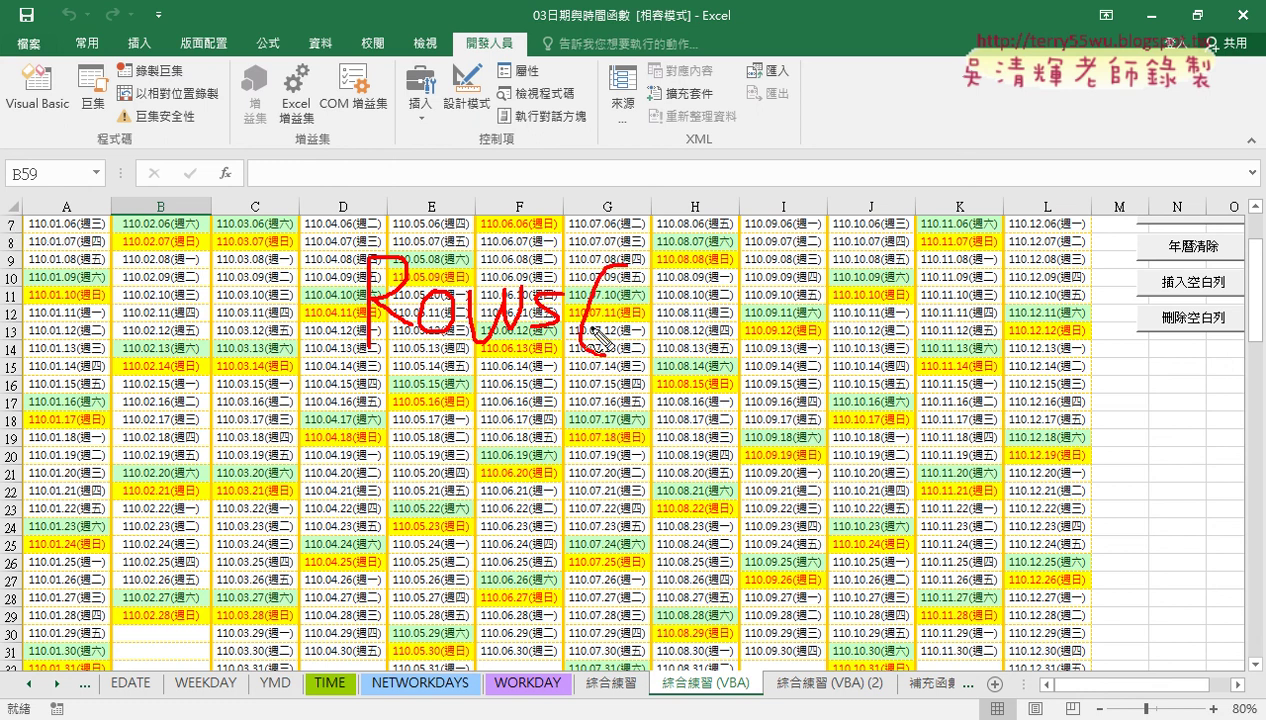
drag(614, 288, 613, 343)
drag(668, 284, 704, 343)
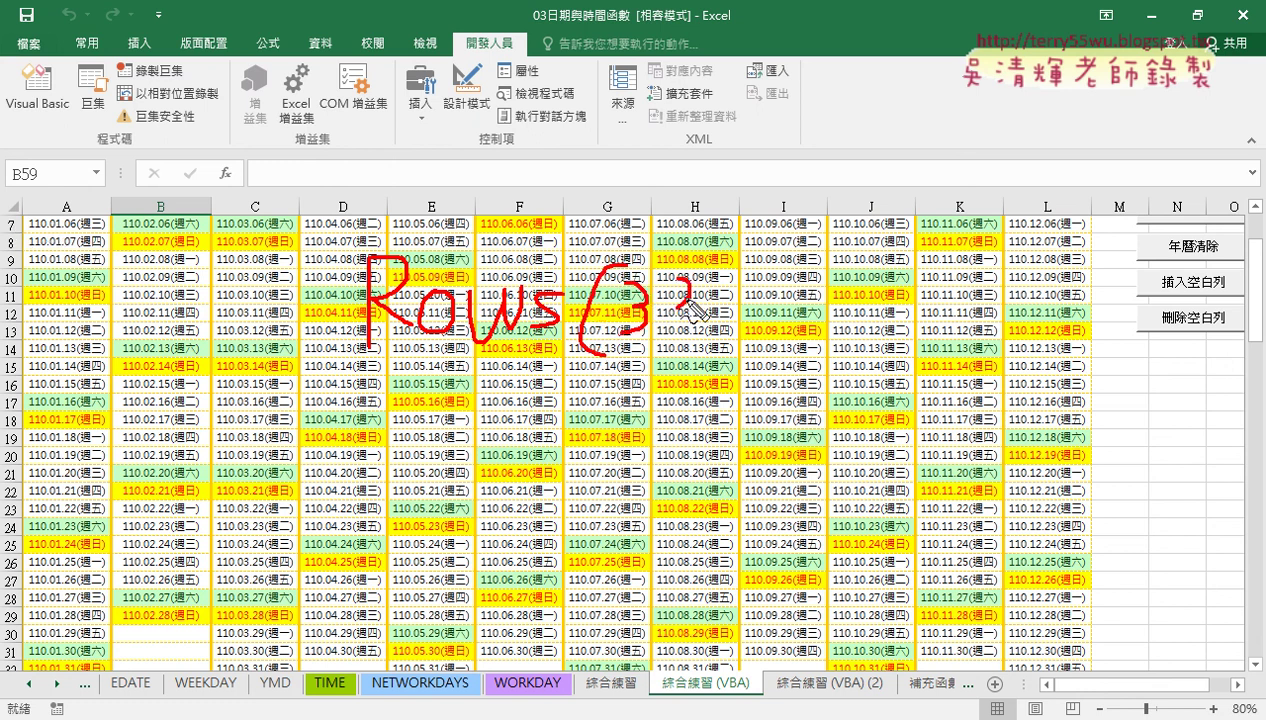
drag(710, 245, 702, 350)
click(772, 330)
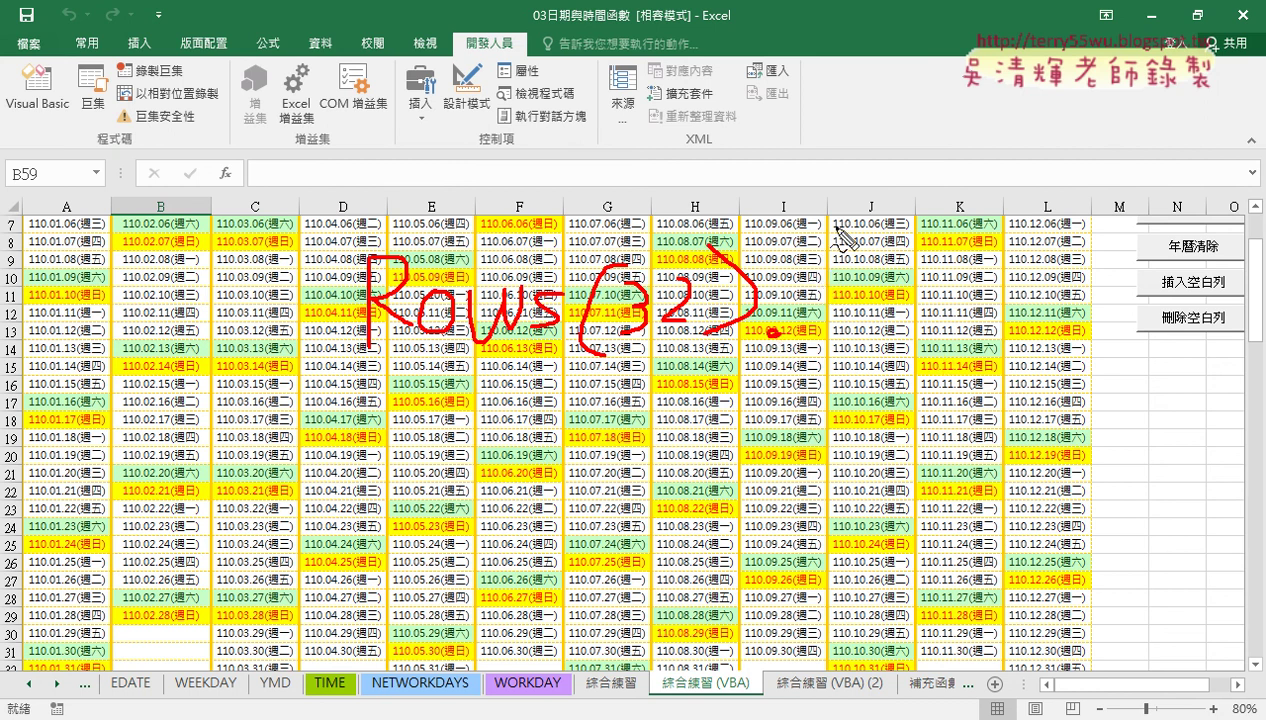
mouse_move(850, 214)
mouse_down()
mouse_move(818, 327)
mouse_move(908, 335)
mouse_move(963, 318)
mouse_up()
mouse_move(970, 274)
mouse_down()
mouse_move(984, 350)
mouse_move(1058, 332)
mouse_up()
drag(812, 352, 1105, 355)
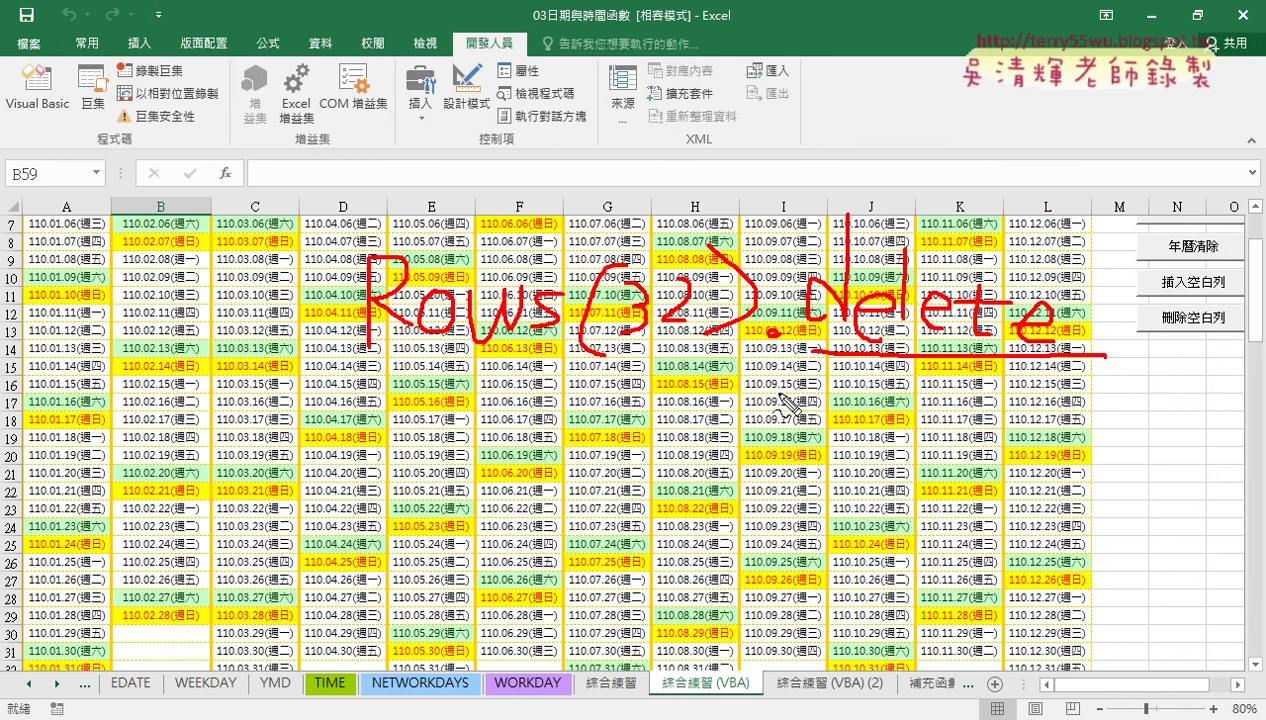
click(775, 437)
mouse_move(847, 414)
mouse_down()
mouse_move(848, 430)
mouse_move(884, 432)
mouse_up()
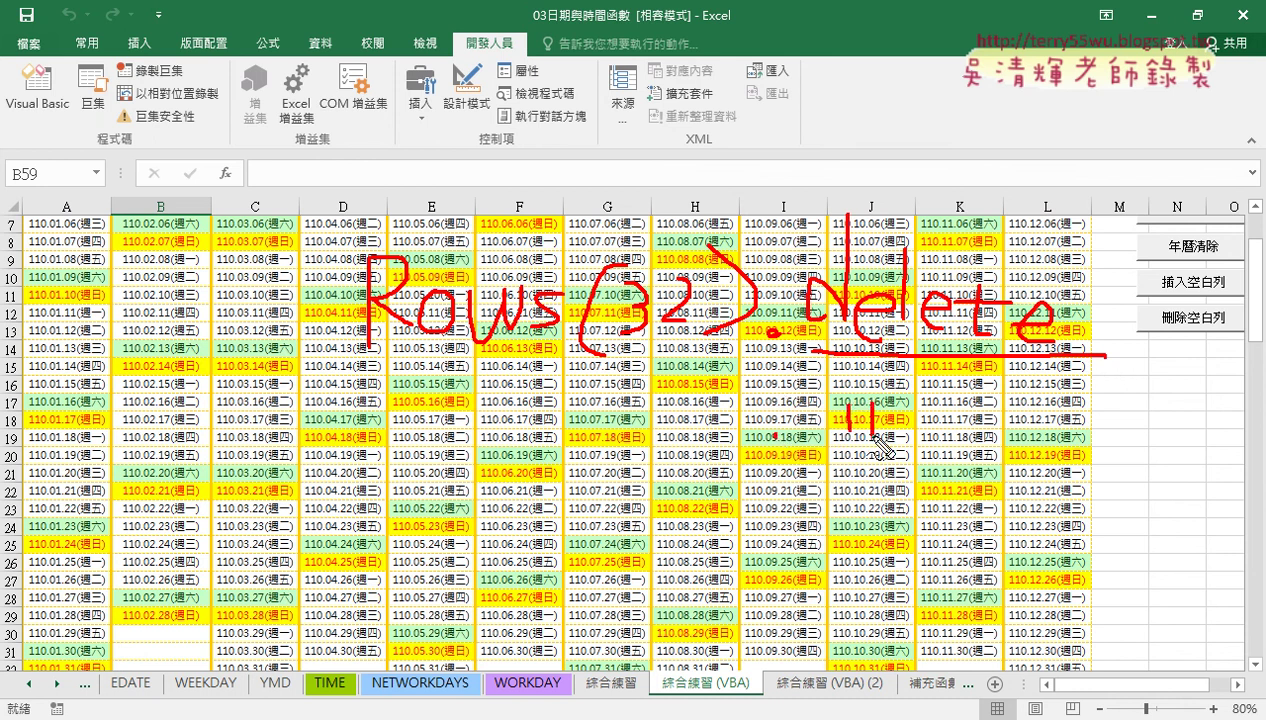
mouse_move(940, 398)
mouse_down()
mouse_move(916, 430)
mouse_move(994, 432)
mouse_move(1035, 402)
mouse_move(1048, 470)
mouse_up()
drag(1020, 418, 1078, 405)
click(840, 388)
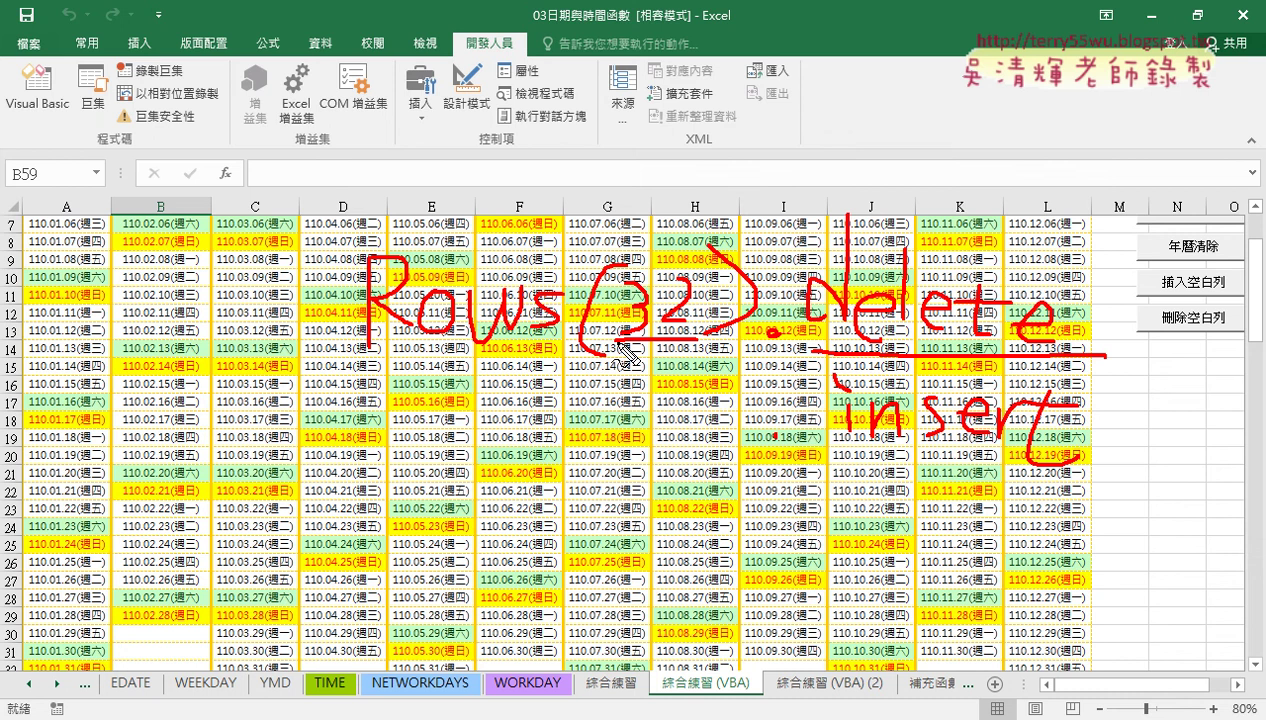
drag(824, 347, 1120, 350)
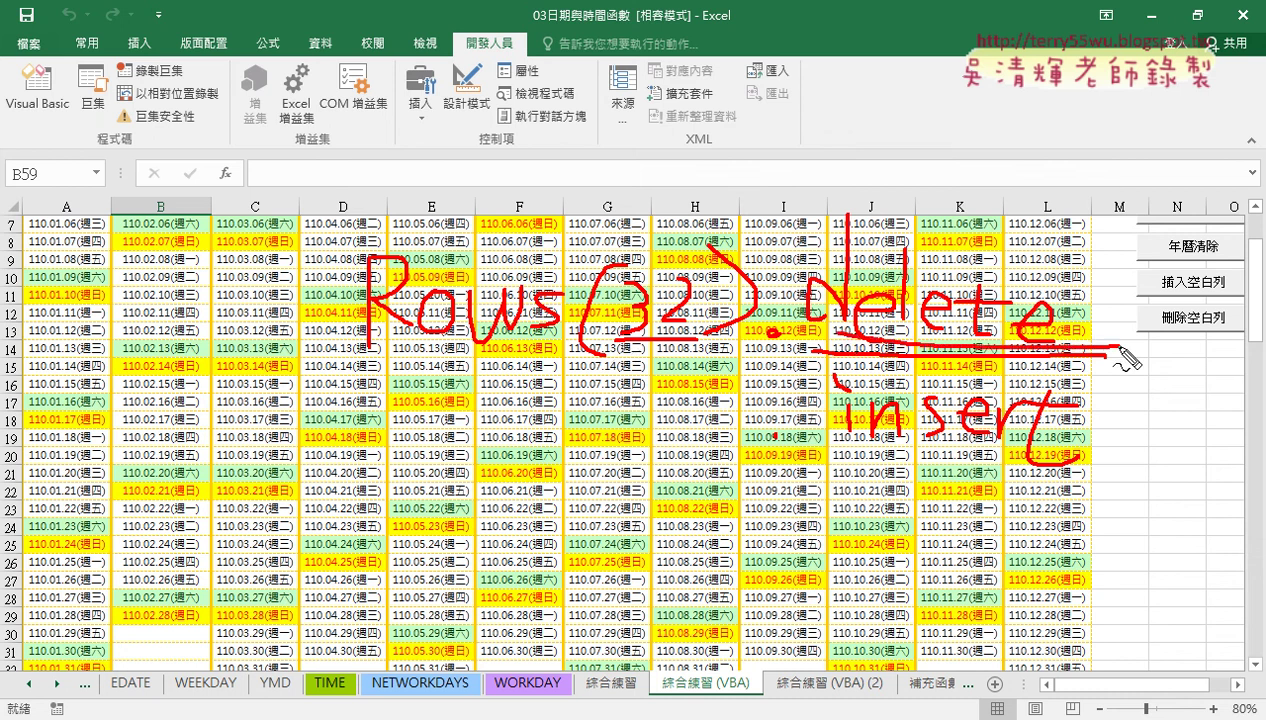
key(Escape)
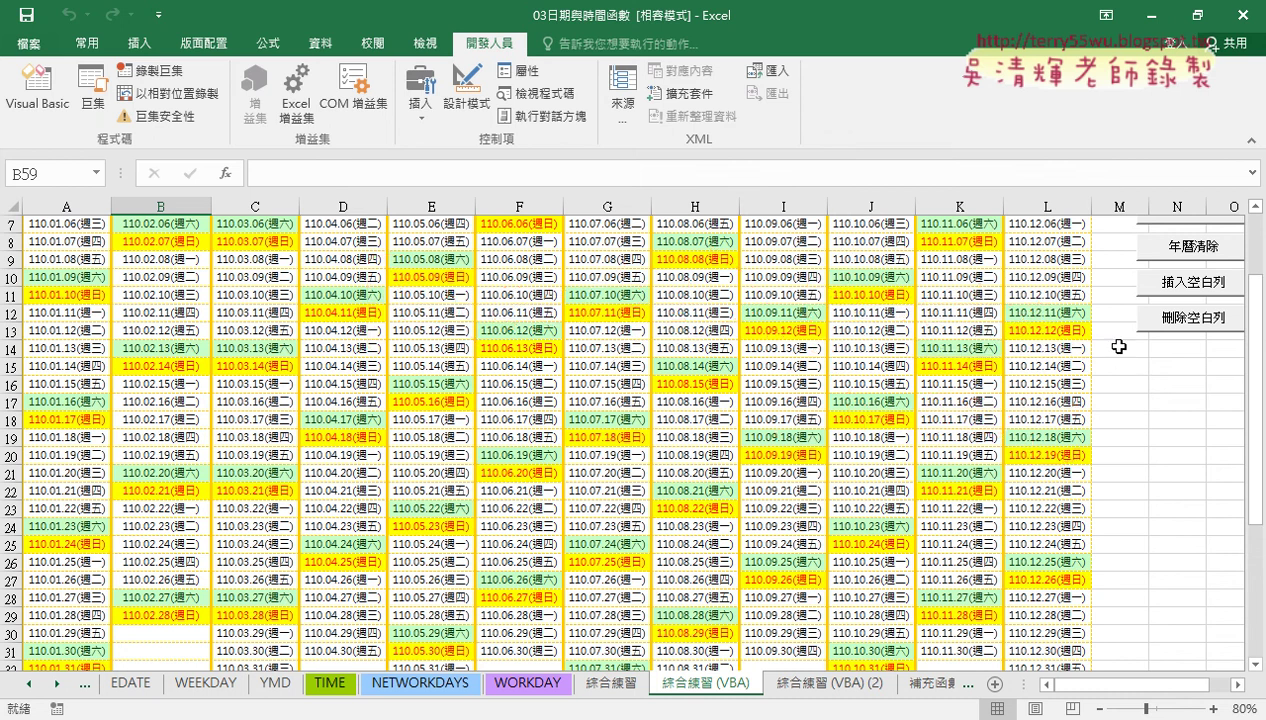
scroll(1054, 440, up, 2)
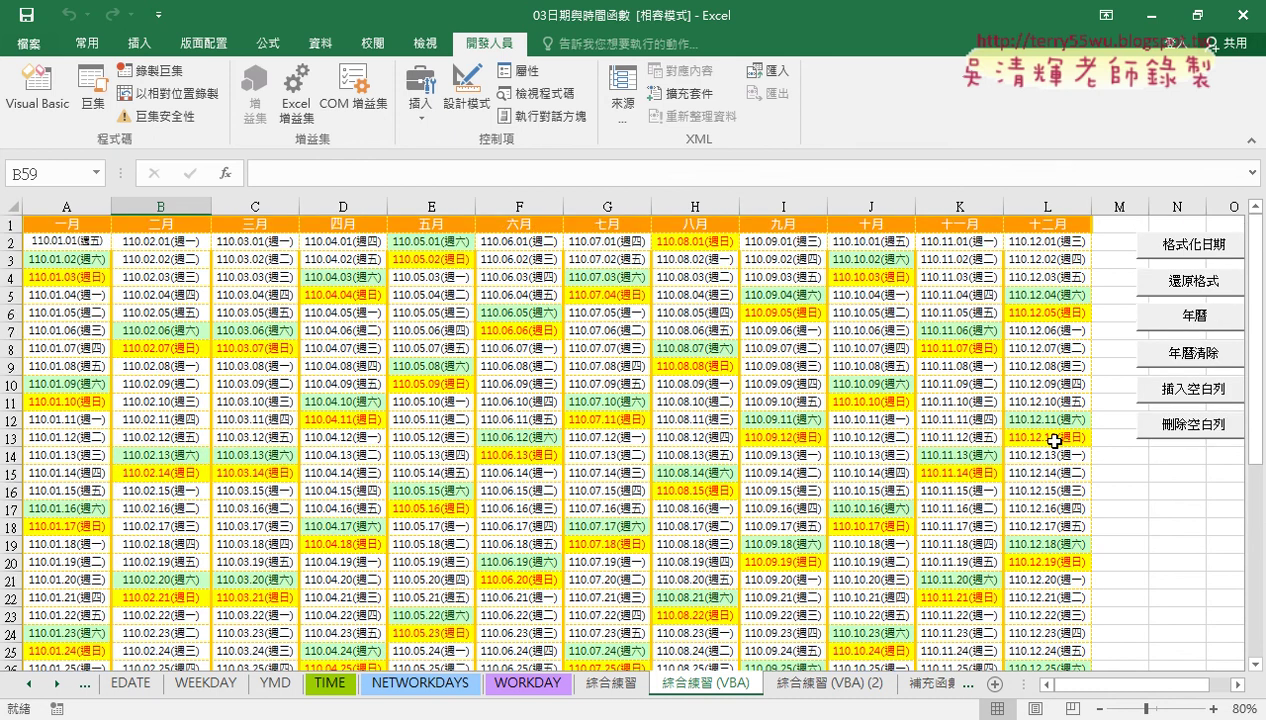
click(1179, 393)
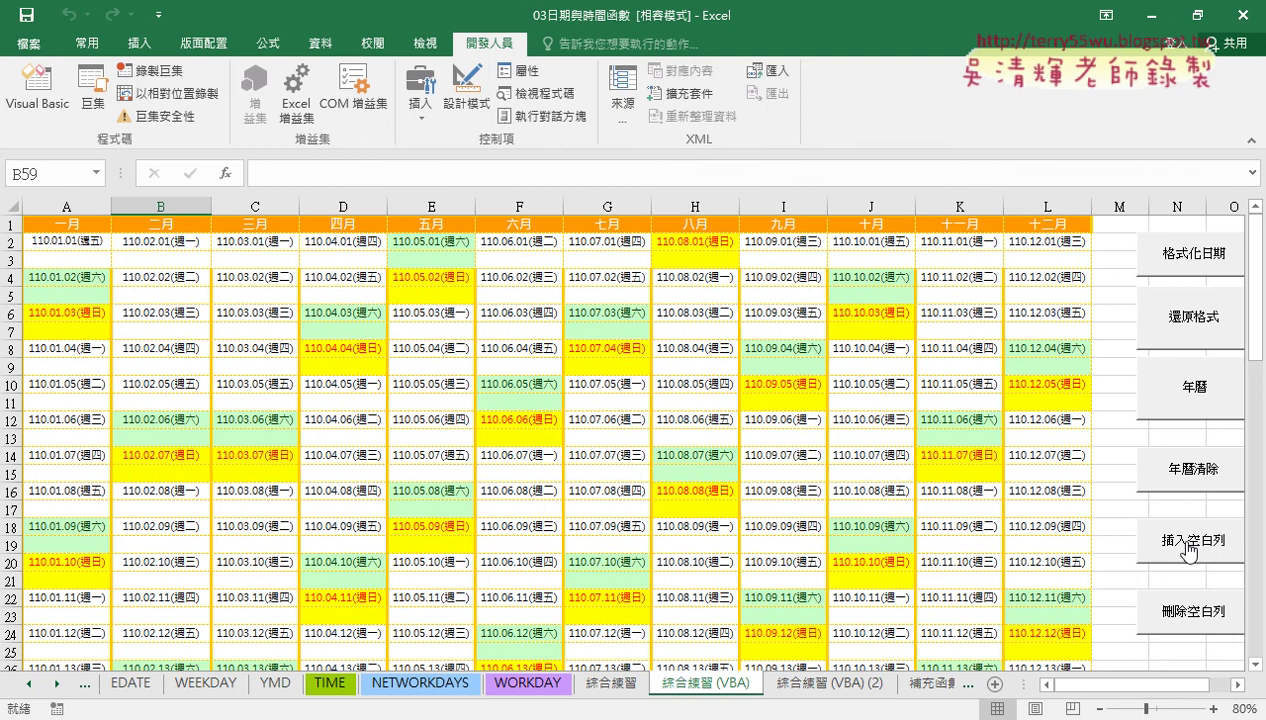
click(1184, 615)
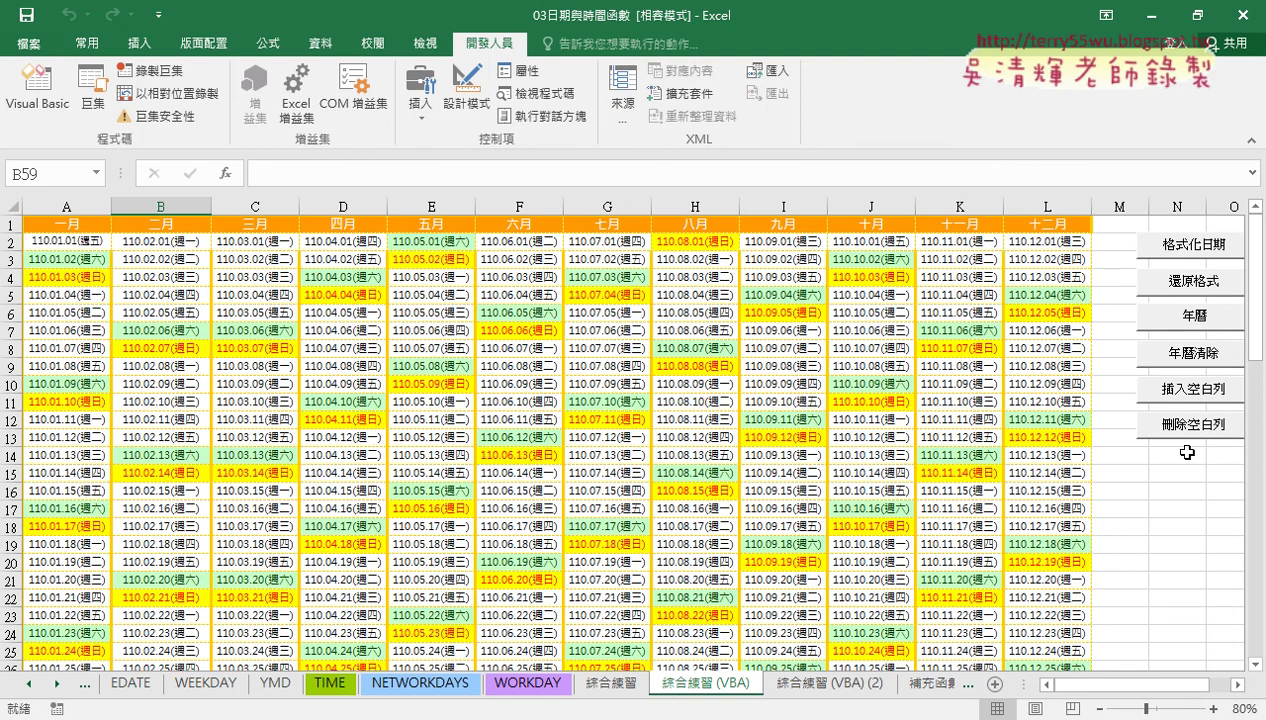
- Set all six macro buttons to 大小位置不隨儲存格改變 in their 控制項格式 properties
ctrl+click(1188, 428)
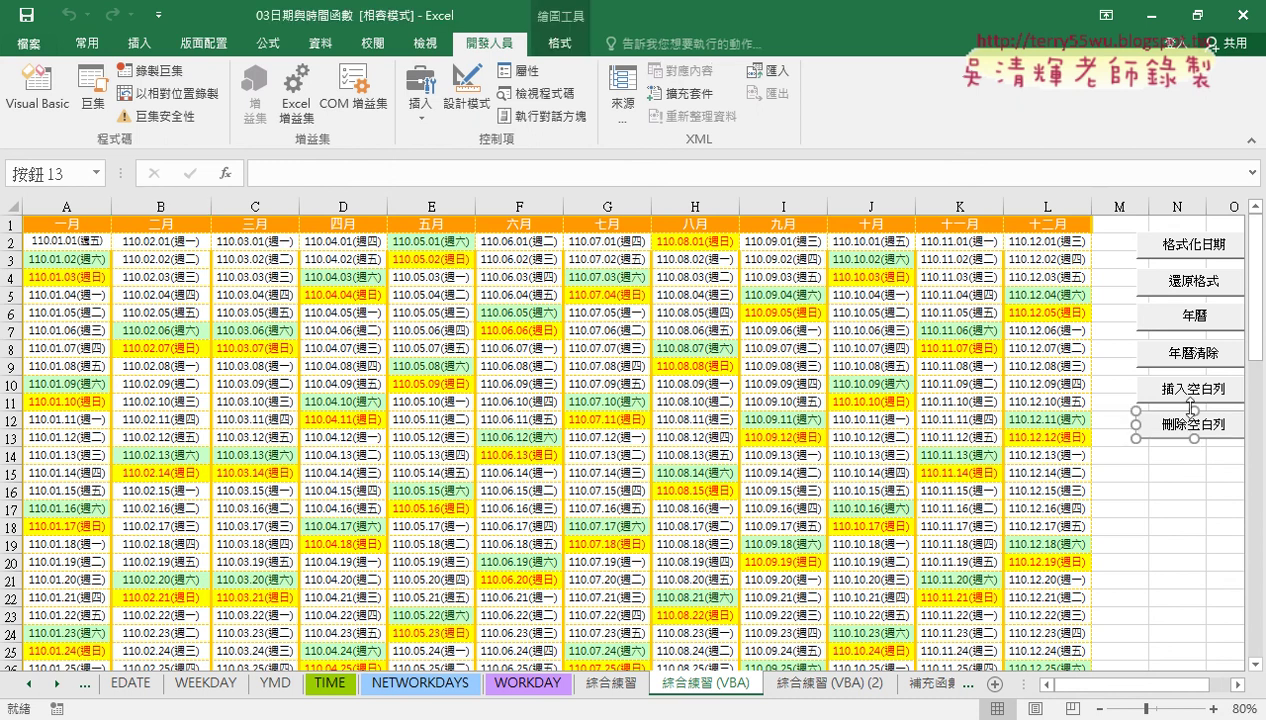
ctrl+click(1190, 389)
ctrl+click(1190, 353)
ctrl+click(1196, 316)
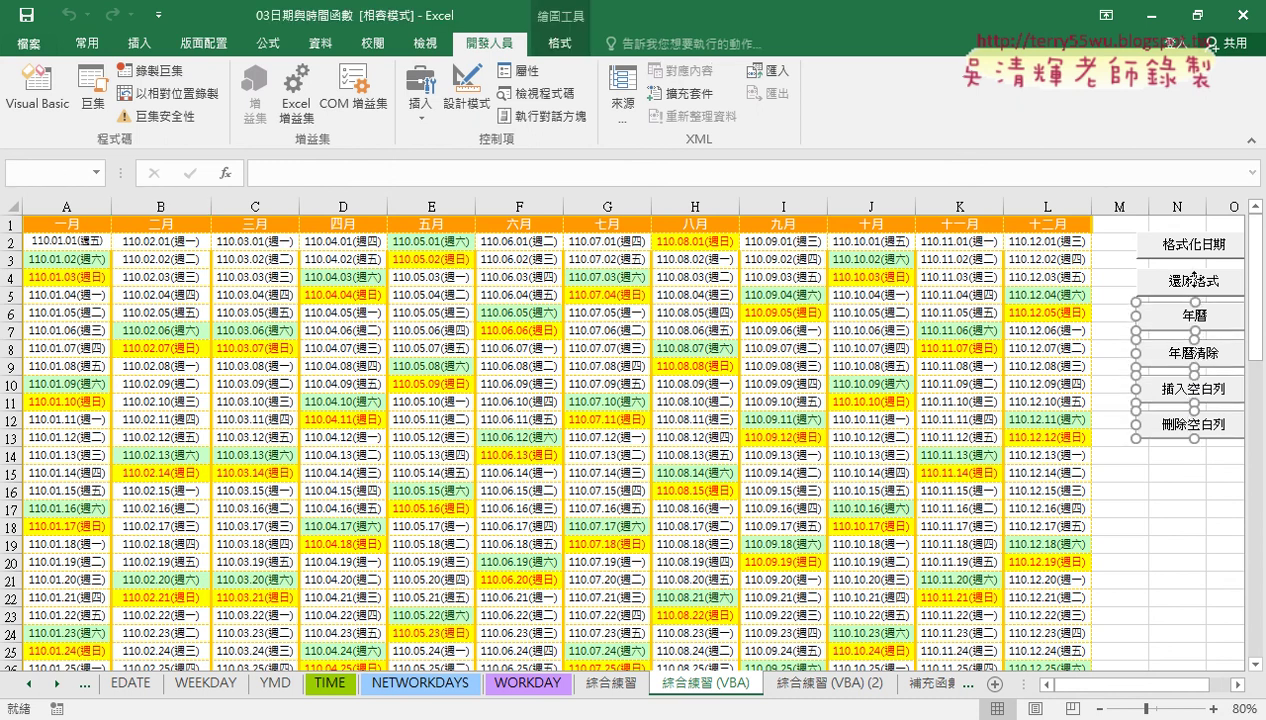
ctrl+click(1192, 280)
ctrl+click(1192, 240)
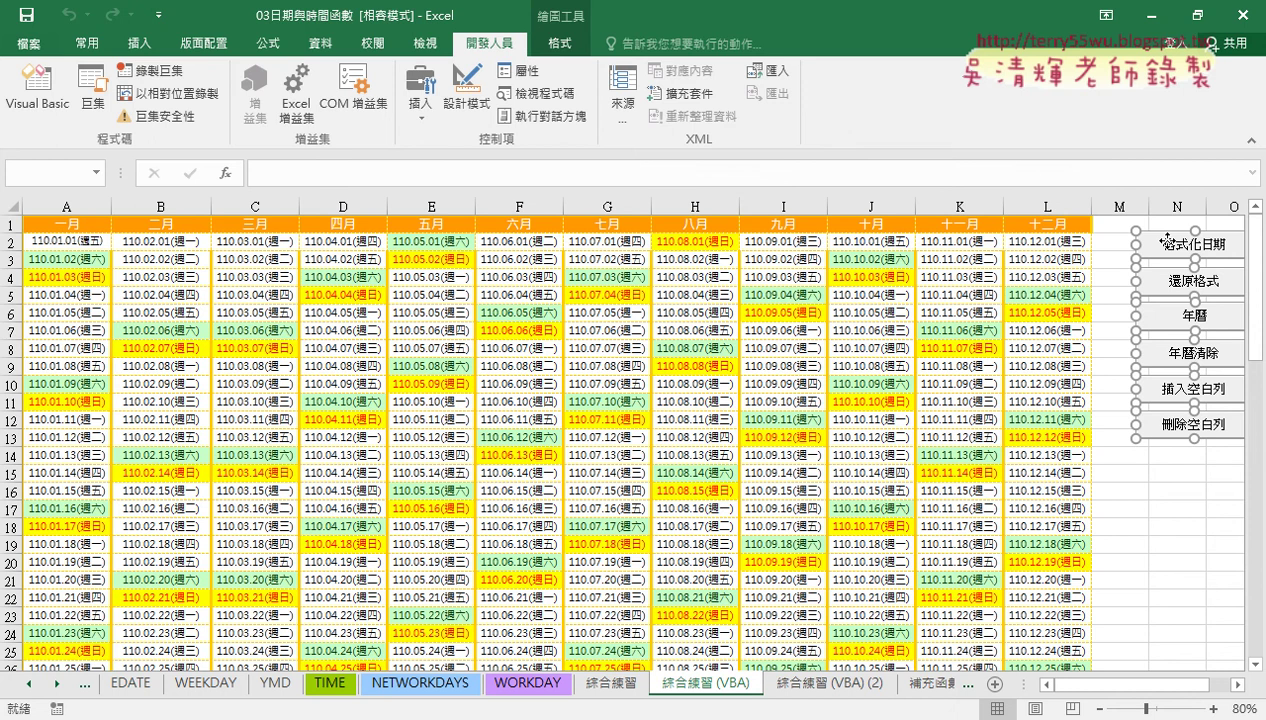
right_click(1168, 240)
click(1102, 519)
drag(1014, 174, 738, 174)
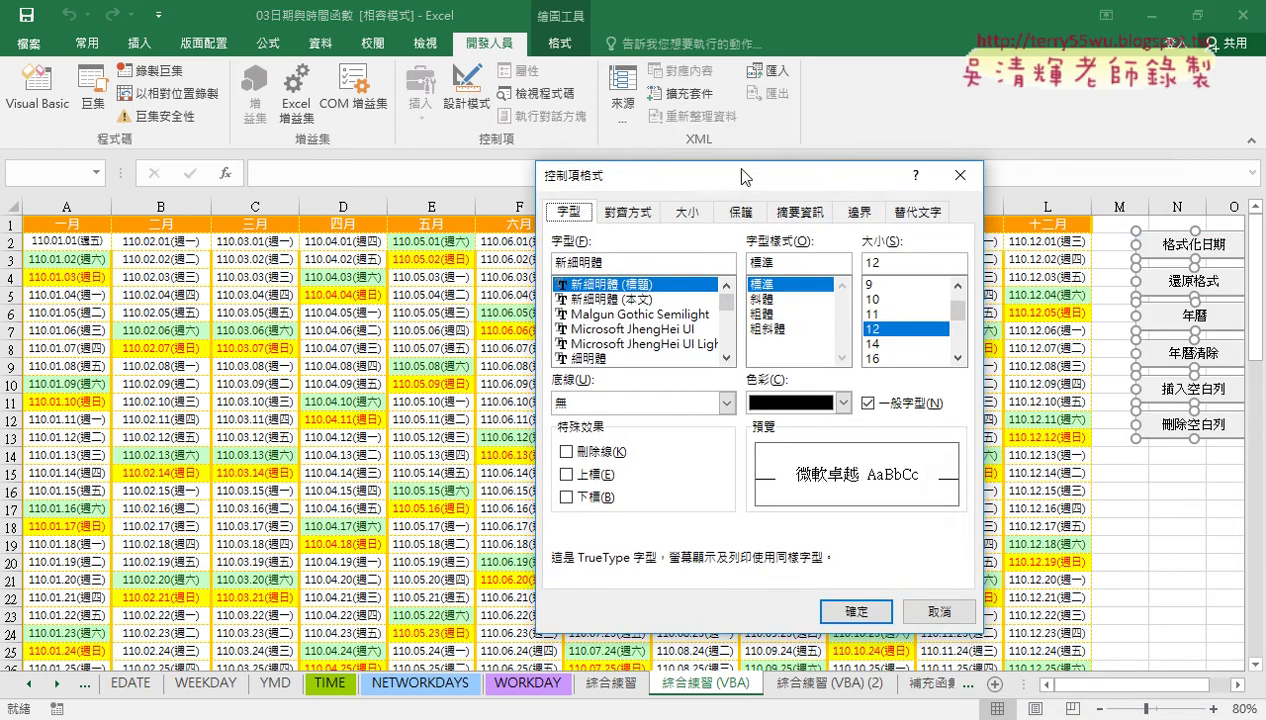
click(790, 213)
click(640, 312)
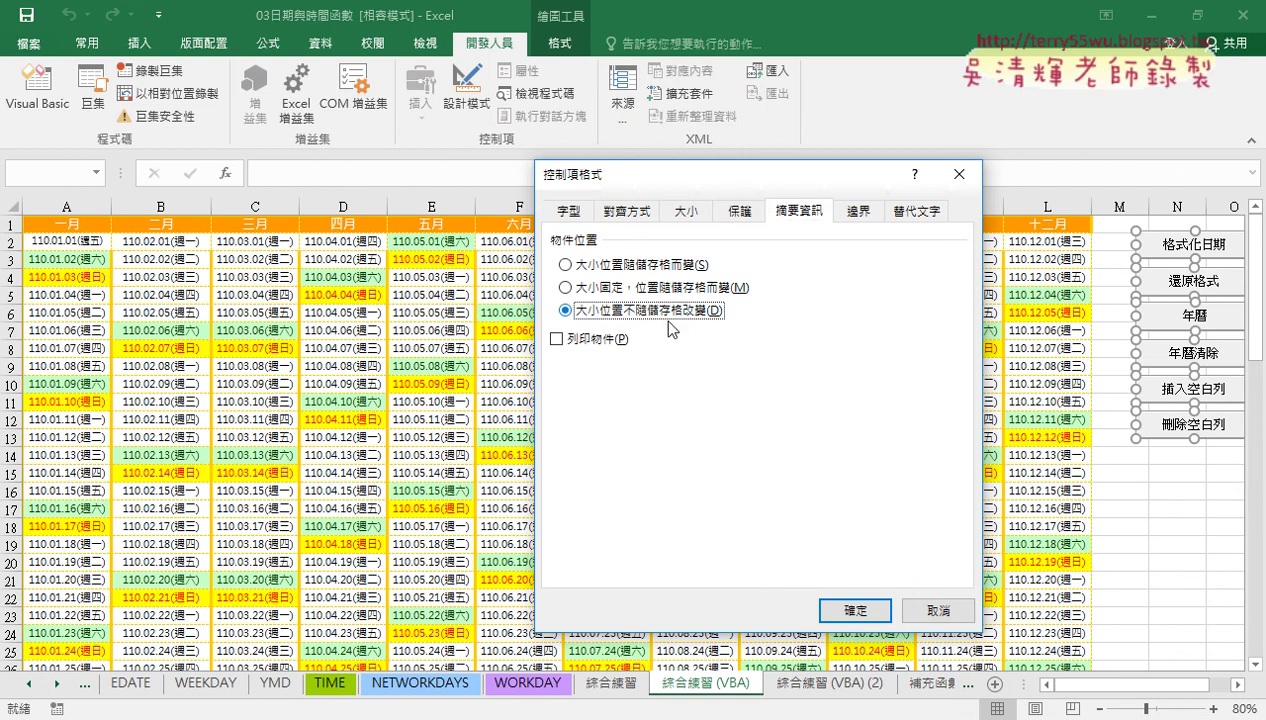
click(852, 612)
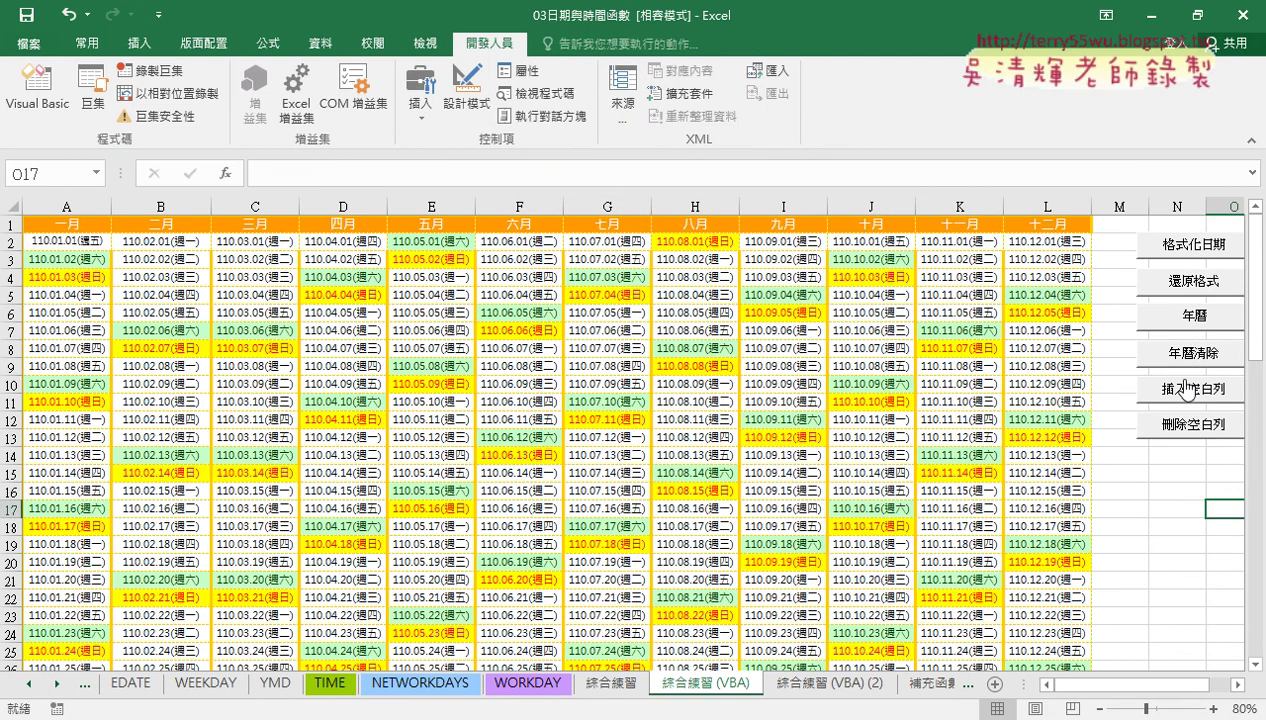
click(1186, 390)
click(1189, 428)
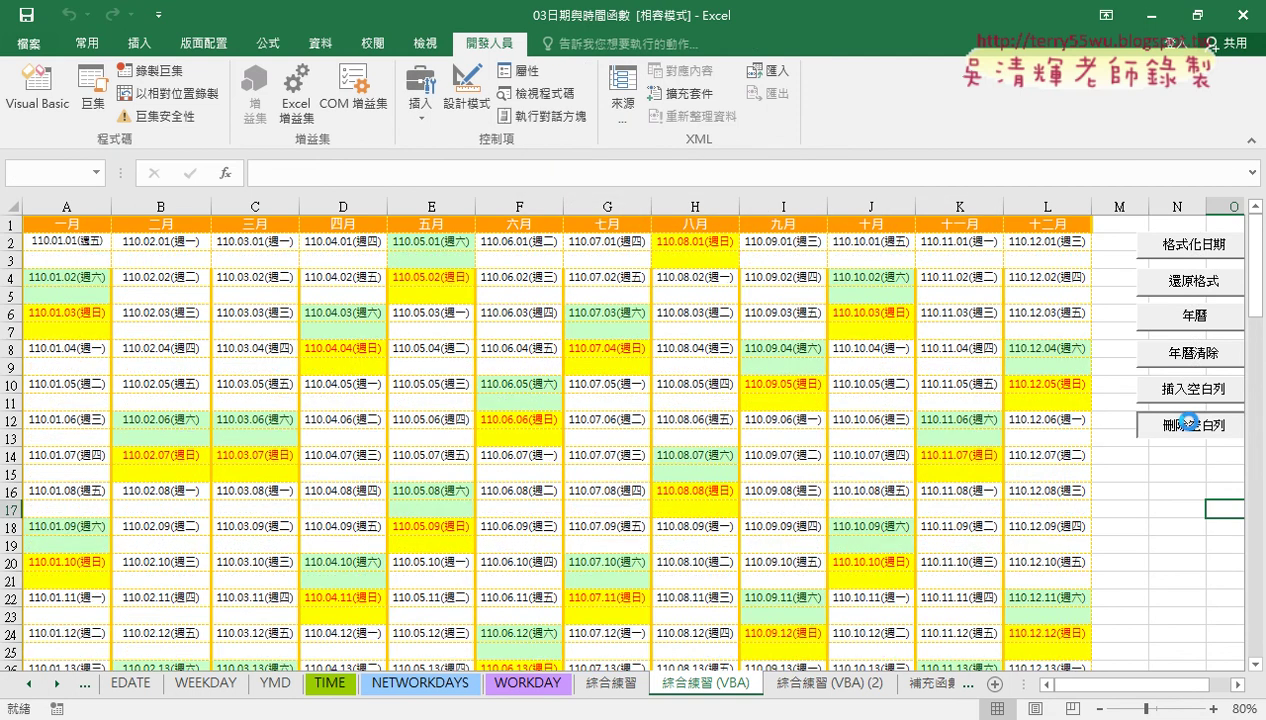